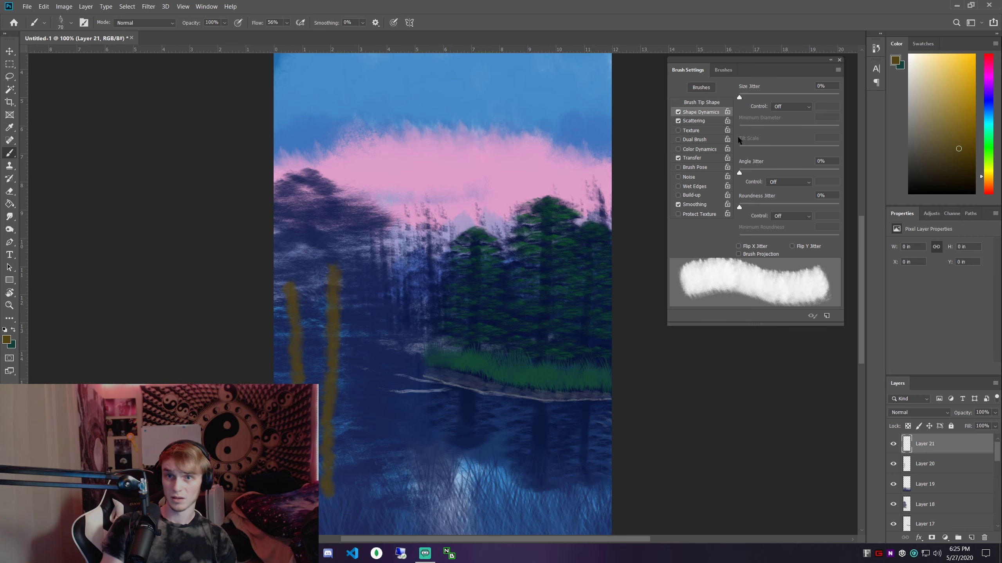
# Flatten the brush tip to 17% roundness and enlarge the brush to 175 px
pyautogui.click(700, 122)
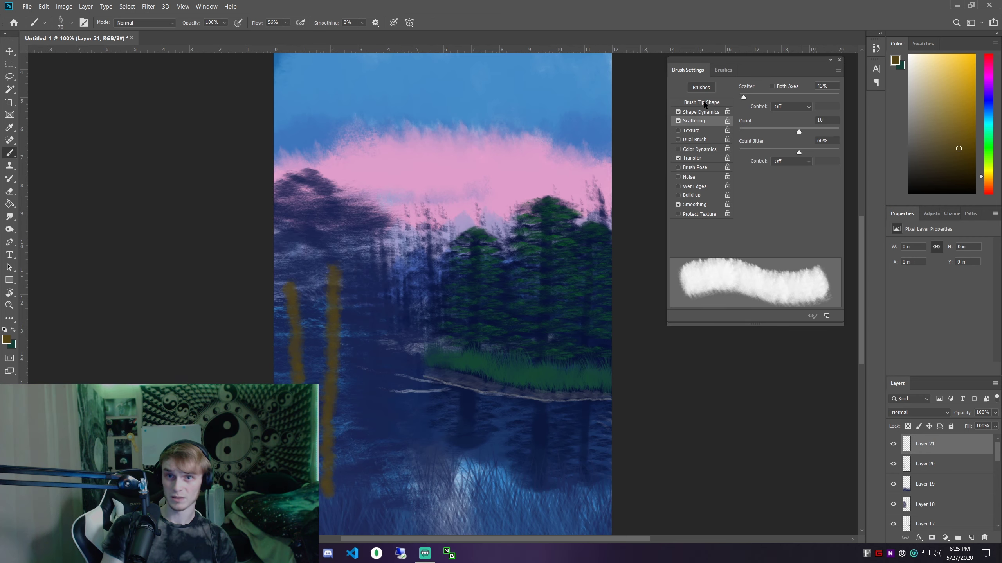
pyautogui.click(702, 103)
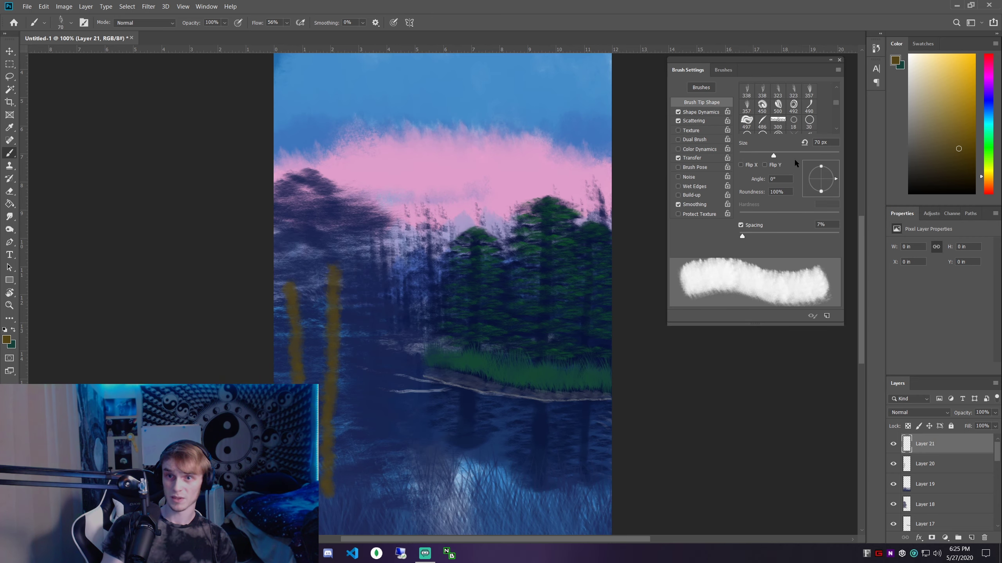
pyautogui.moveTo(821, 167); pyautogui.dragTo(820, 179)
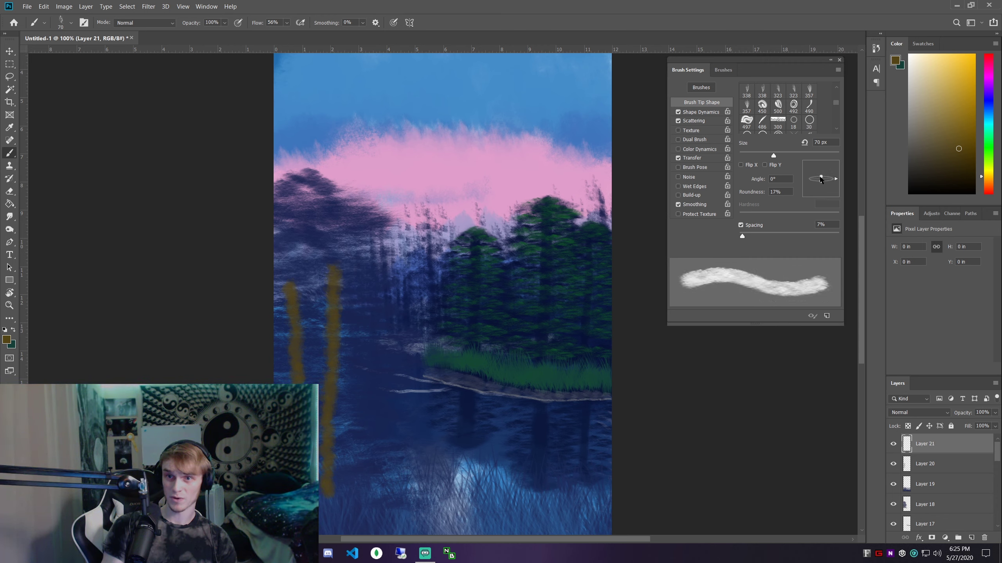
pyautogui.press(']')
pyautogui.press(']')
pyautogui.press(']')
pyautogui.press(']')
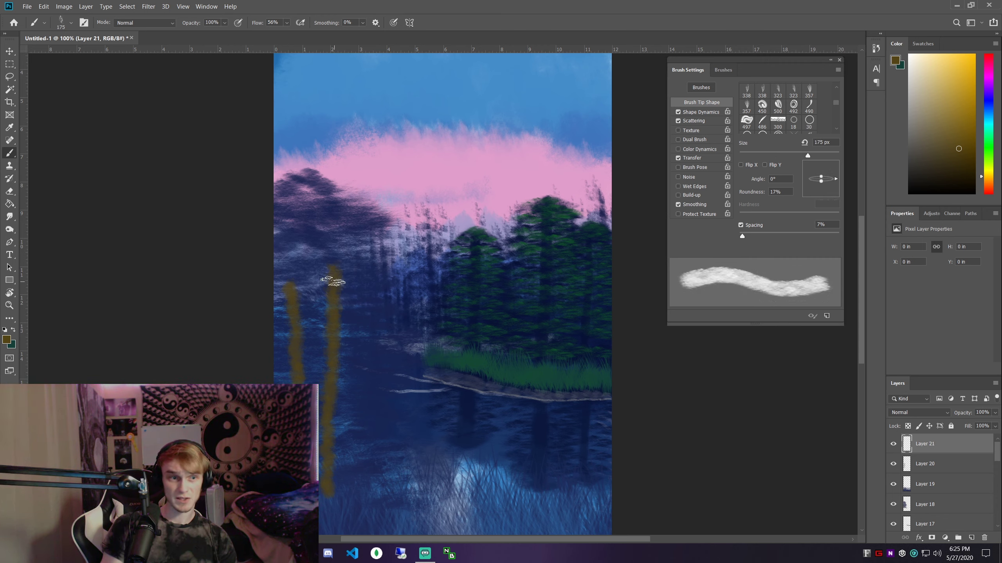
# Swap to the dark green, enlarge the brush to 600 px and paint foliage over the dark foreground tree on Layer 21
pyautogui.press('x')
pyautogui.press('z')
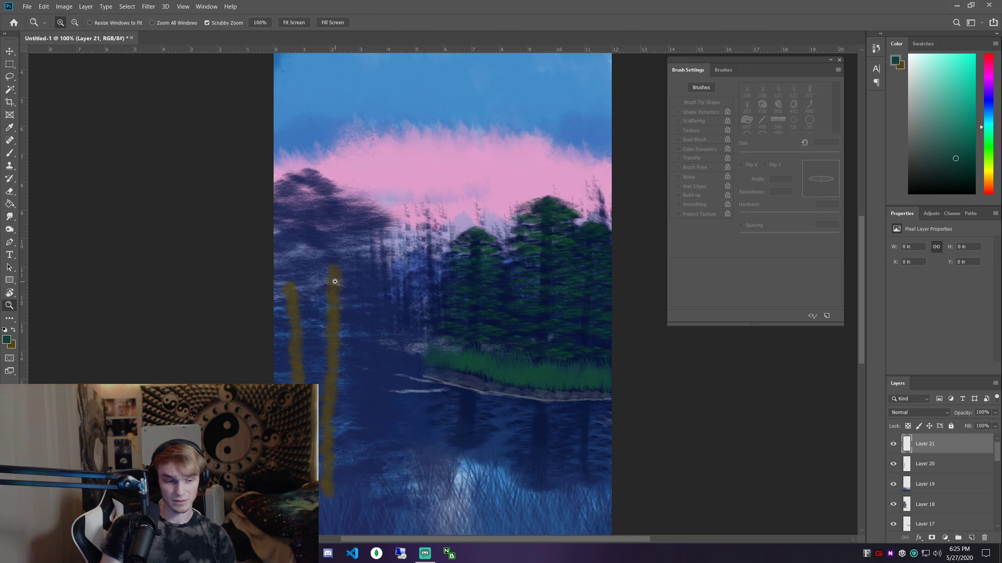
pyautogui.press('b')
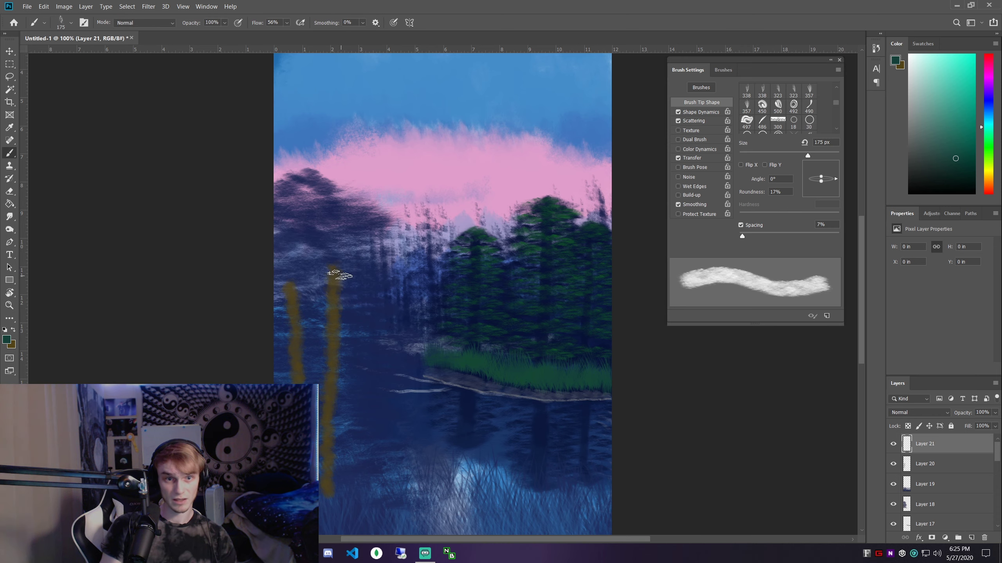
pyautogui.press(']')
pyautogui.press(']')
pyautogui.press(']')
pyautogui.press(']')
pyautogui.press(']')
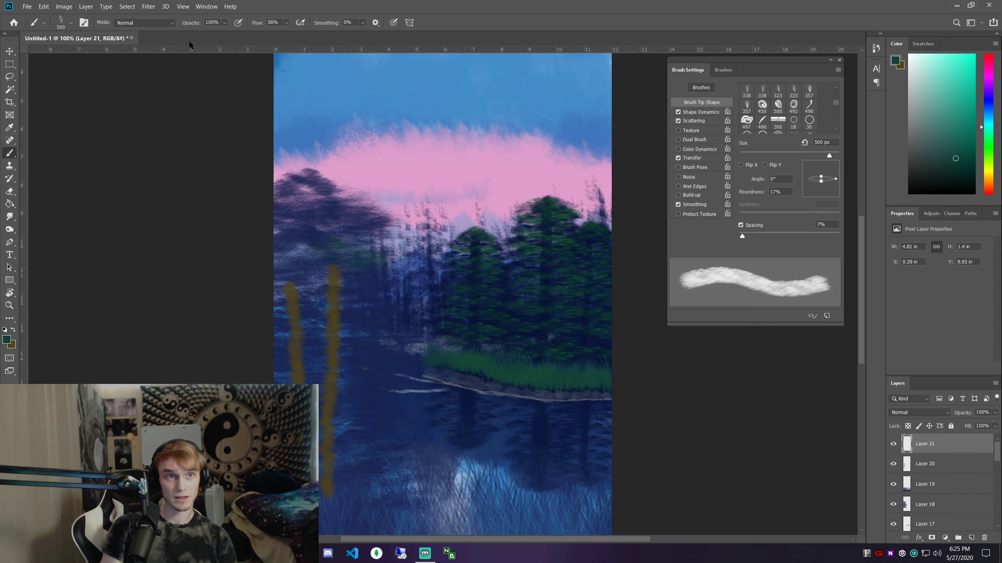
pyautogui.press(']')
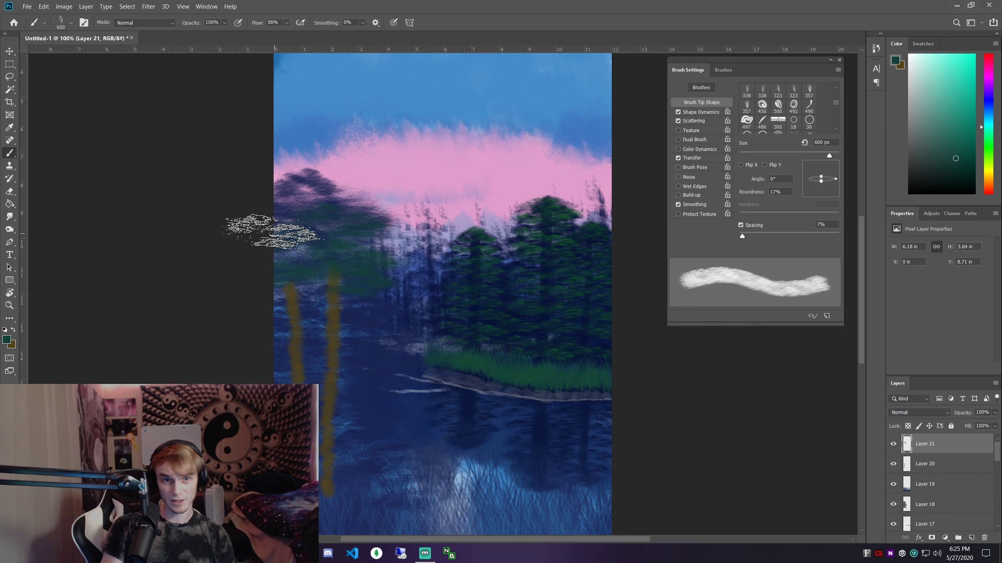
pyautogui.moveTo(348, 312)
pyautogui.mouseDown()
pyautogui.moveTo(374, 345)
pyautogui.moveTo(358, 307)
pyautogui.mouseUp()
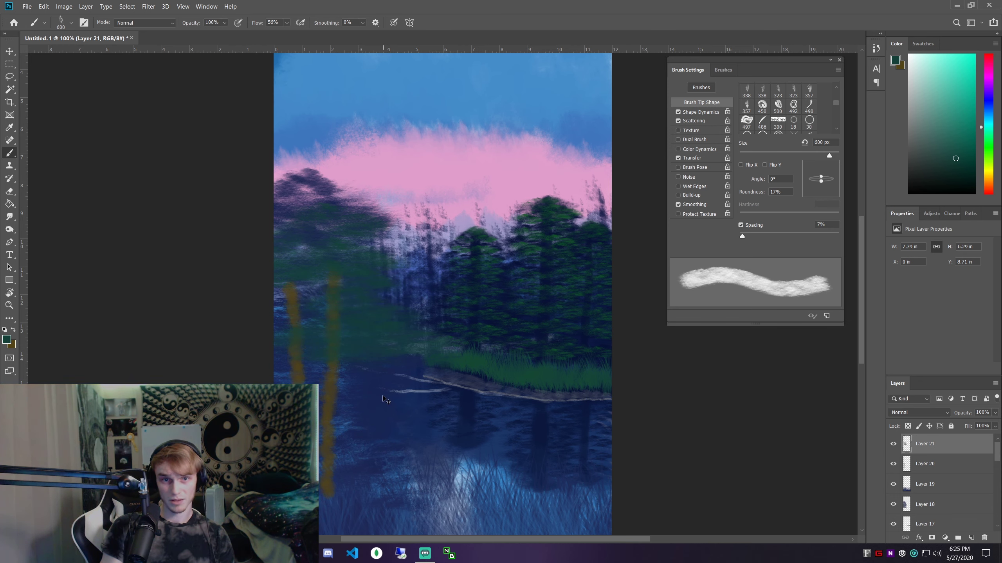
# Turn off brush Scattering and extend the green foliage down the foreground tree to the water on Layer 21
pyautogui.click(677, 120)
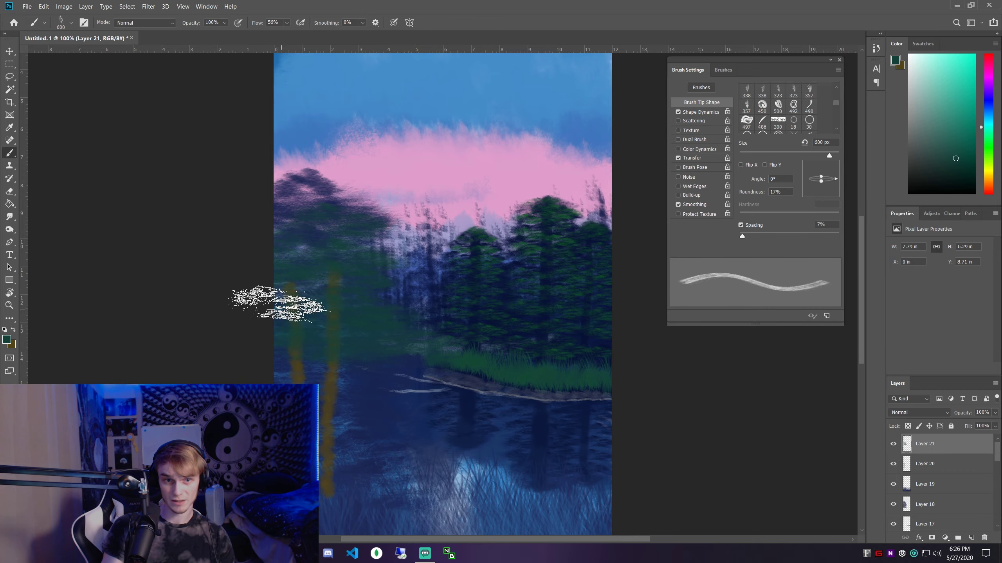
pyautogui.hotkey('ctrl', '-')
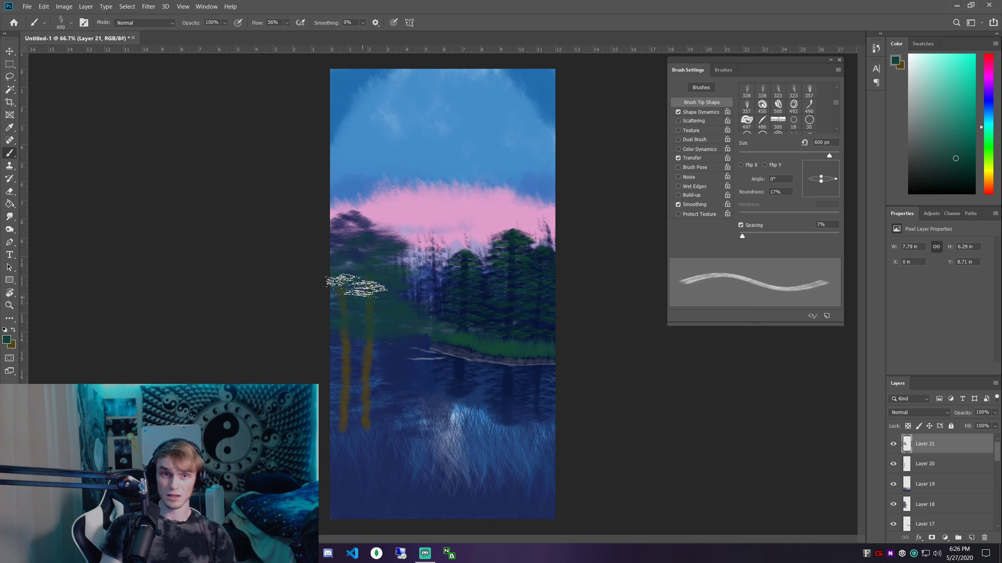
pyautogui.hotkey('ctrl', '-')
pyautogui.hotkey('ctrl', '+')
pyautogui.hotkey('ctrl', '+')
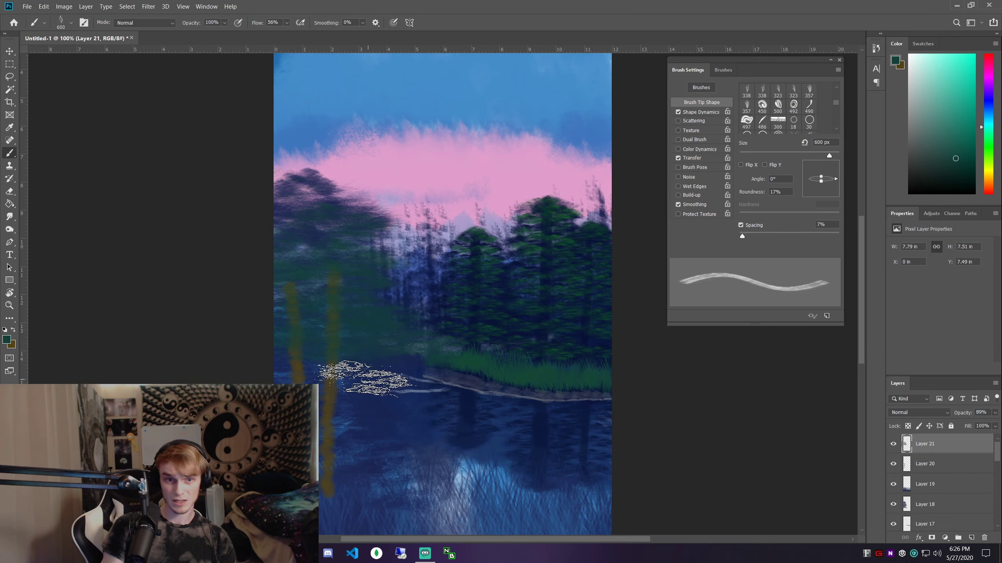
pyautogui.moveTo(379, 377); pyautogui.dragTo(276, 344)
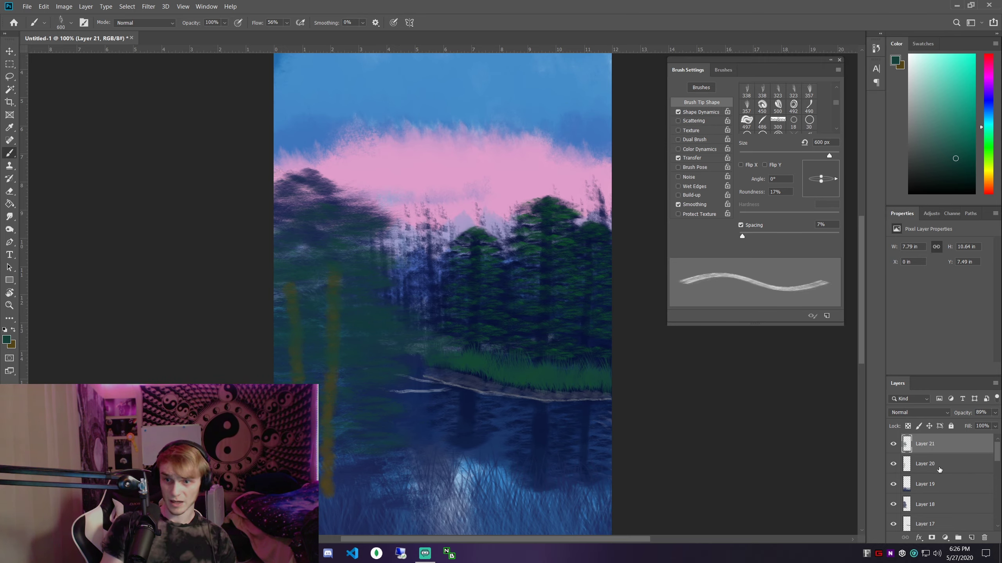
# Toggle the visibility of Layer 18 to check what it contains and make it the active layer
pyautogui.scroll(-2, 893, 464)
pyautogui.click(894, 465)
pyautogui.click(894, 465)
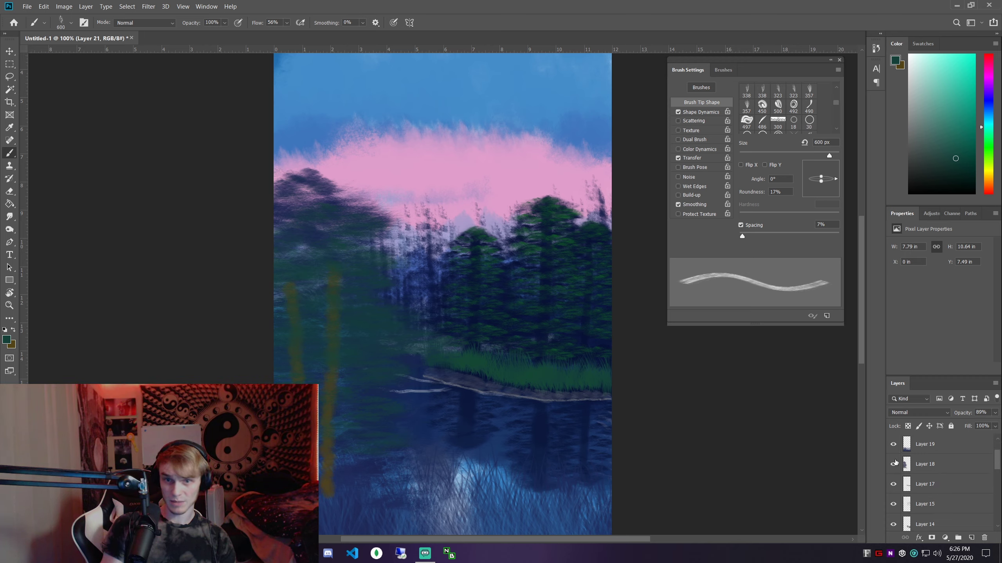
pyautogui.click(934, 464)
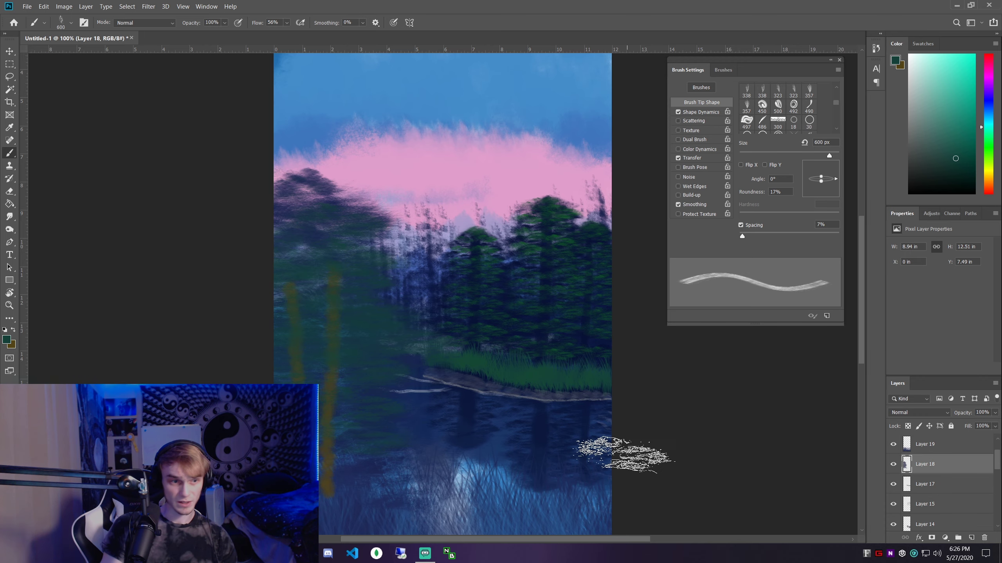
pyautogui.press('x')
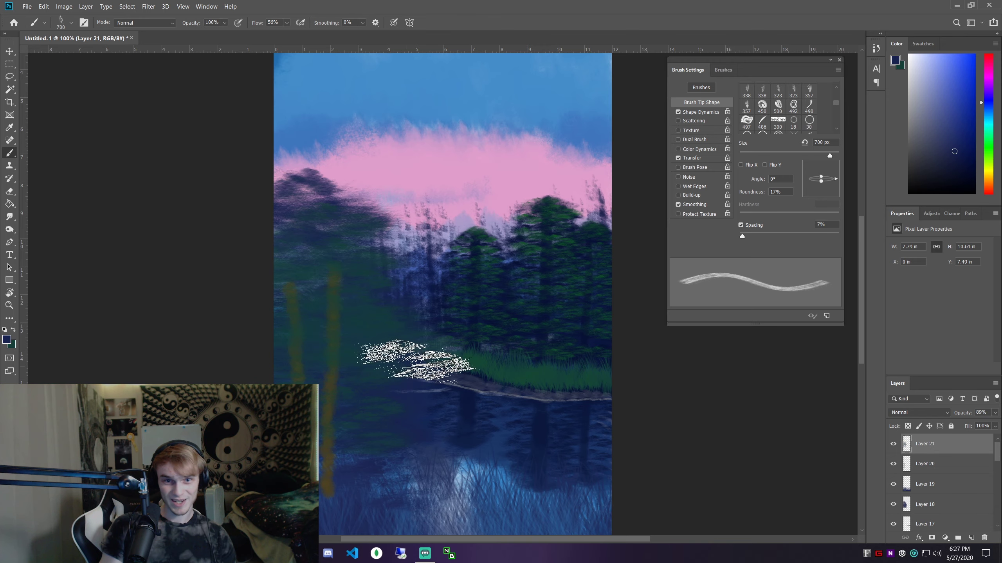
# Sample a dark green from the tall pine and add a new layer with Layers 21 and 20 hidden
pyautogui.keyDown('alt'); pyautogui.click(558, 215); pyautogui.keyUp('alt')
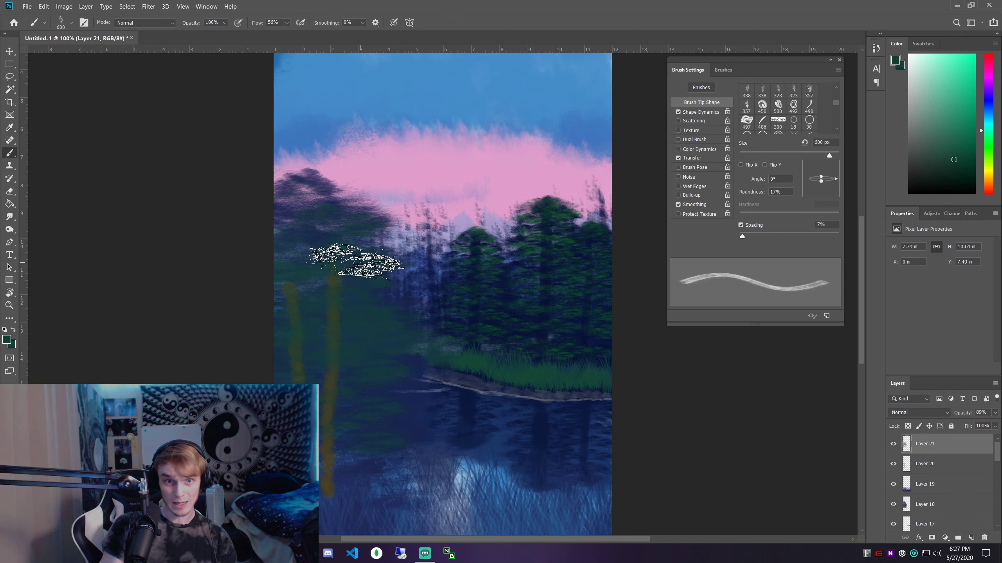
pyautogui.scroll(-1, 432, 390)
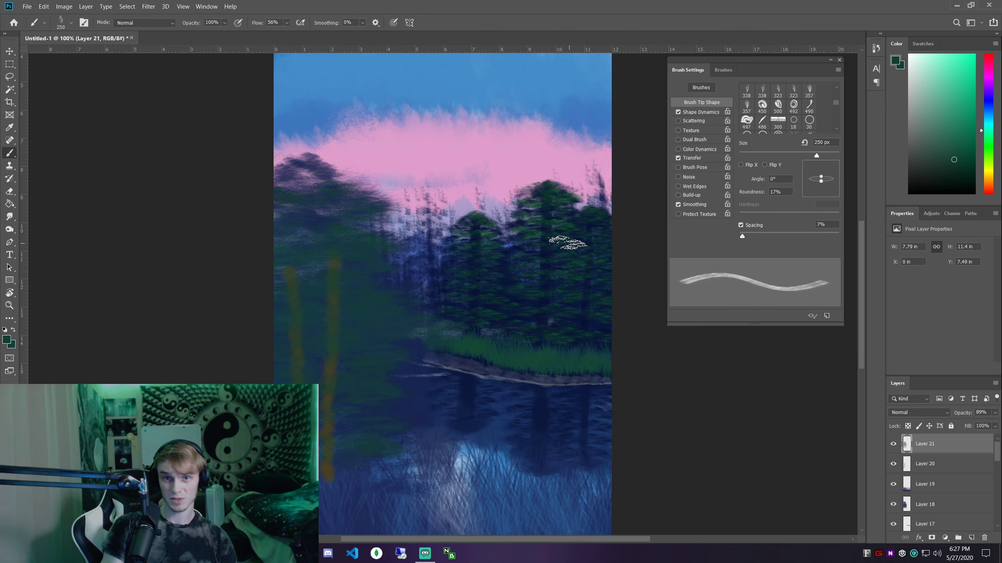
pyautogui.click(891, 447)
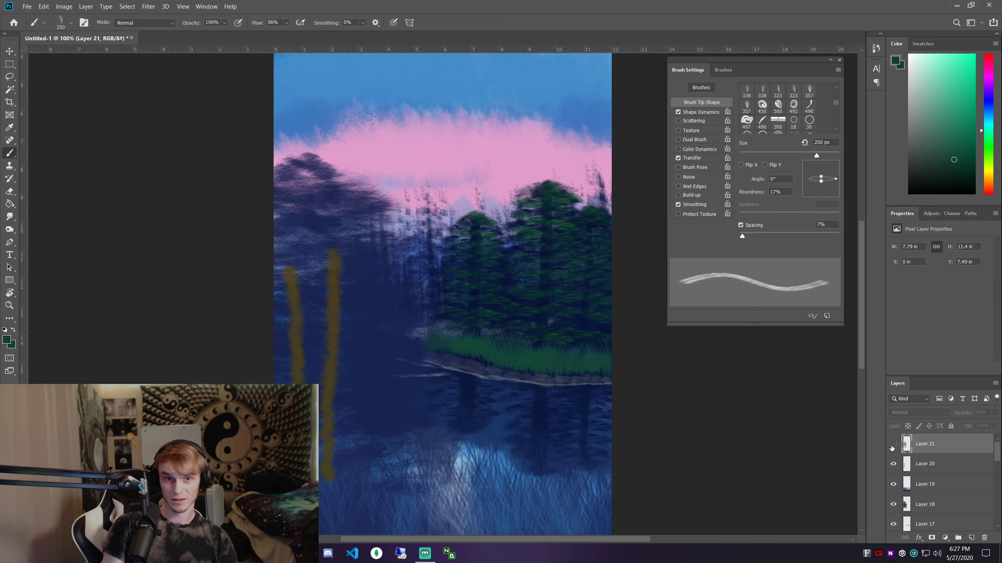
pyautogui.click(893, 464)
pyautogui.hotkey('ctrl', 'shift', 'alt', 'n')
# Paint green foliage over the crown and upper branches of the foreground tree with the 250 px brush
pyautogui.moveTo(311, 165); pyautogui.dragTo(337, 173)
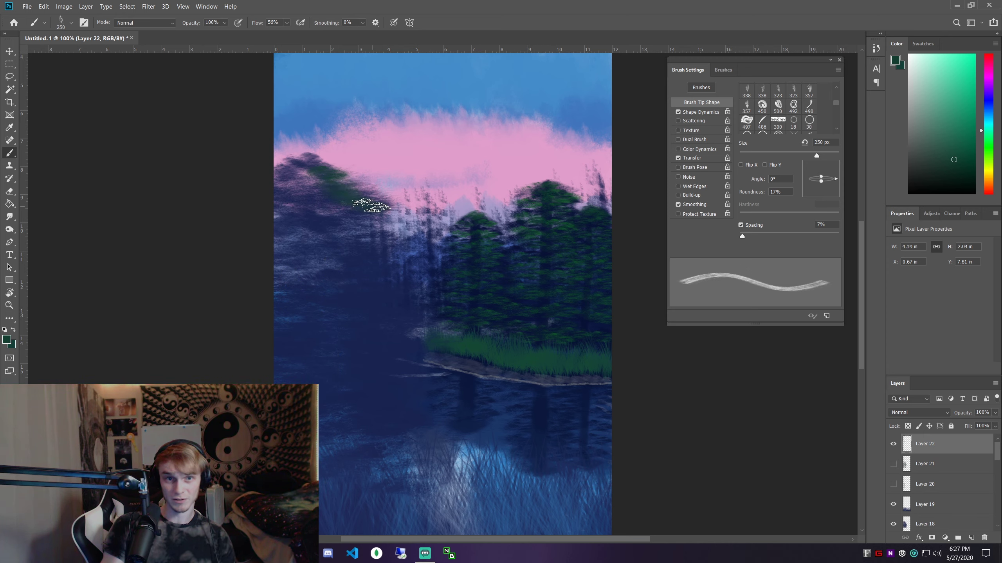
pyautogui.moveTo(299, 187)
pyautogui.mouseDown()
pyautogui.moveTo(291, 177)
pyautogui.moveTo(302, 178)
pyautogui.mouseUp()
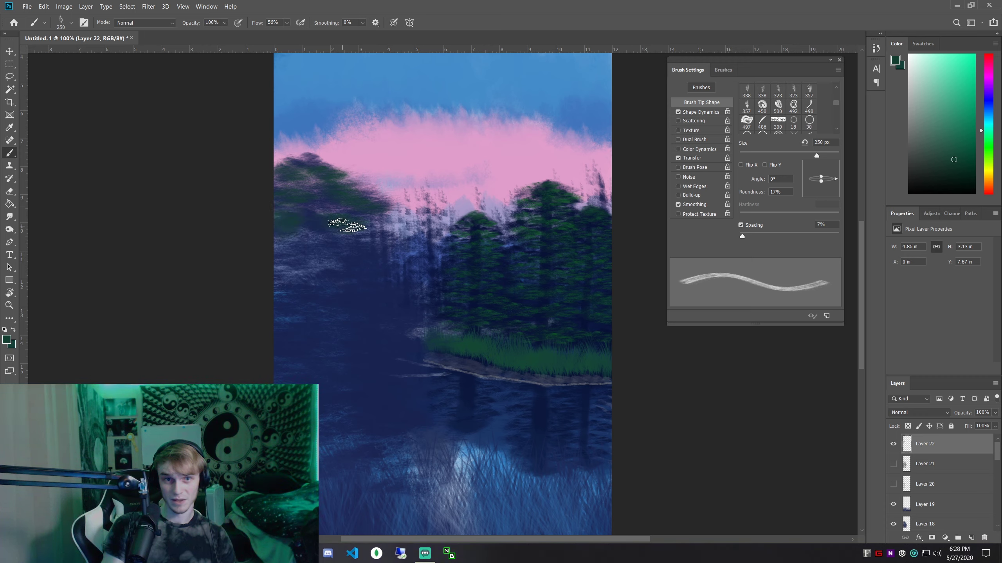
pyautogui.moveTo(330, 225)
pyautogui.mouseDown()
pyautogui.moveTo(353, 233)
pyautogui.moveTo(465, 351)
pyautogui.moveTo(356, 296)
pyautogui.mouseUp()
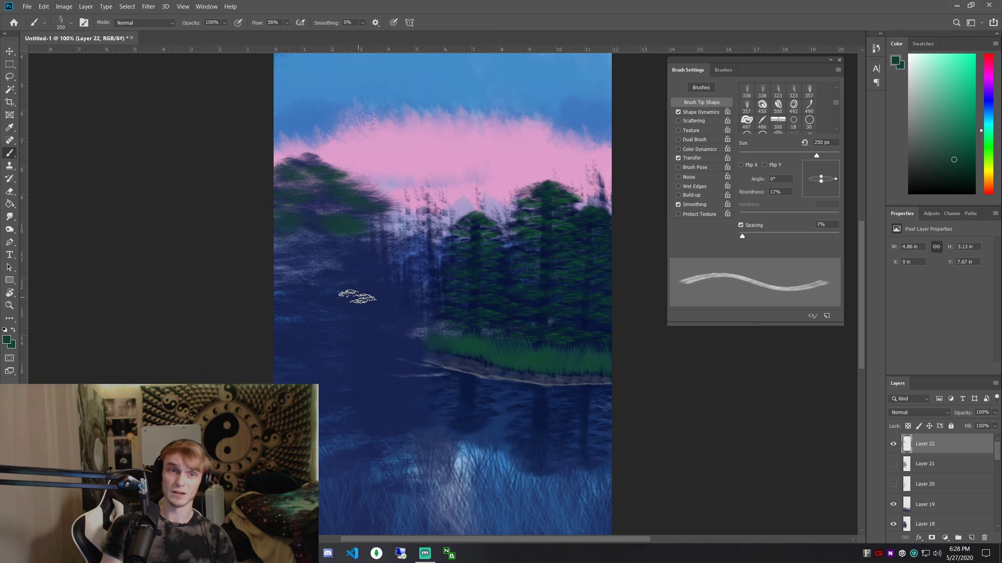
# Enlarge the brush to 700 px and paint wider green foliage bands down the foreground tree to the water
pyautogui.press(']')
pyautogui.press(']')
pyautogui.press(']')
pyautogui.press(']')
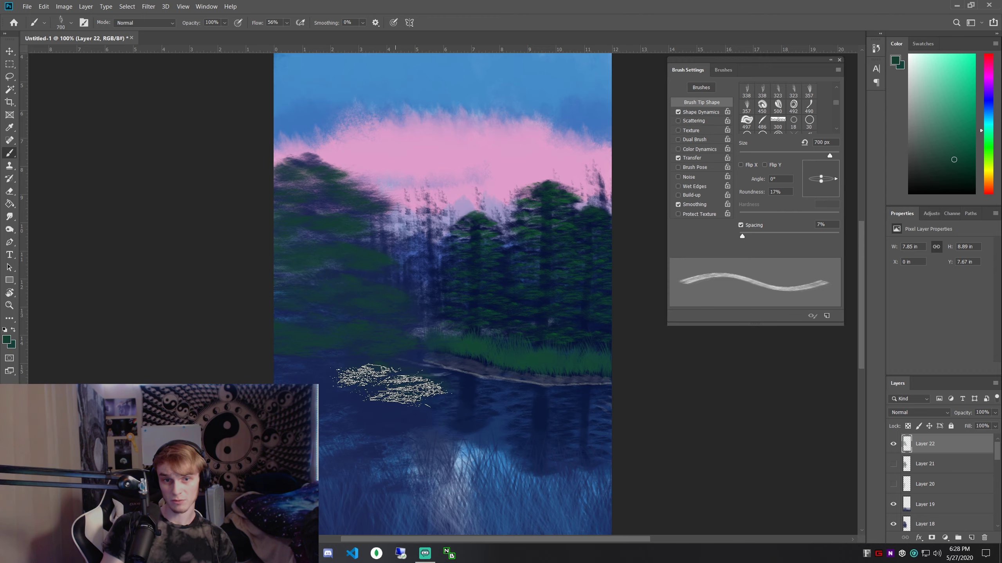
pyautogui.press(']')
pyautogui.moveTo(381, 393); pyautogui.dragTo(406, 430)
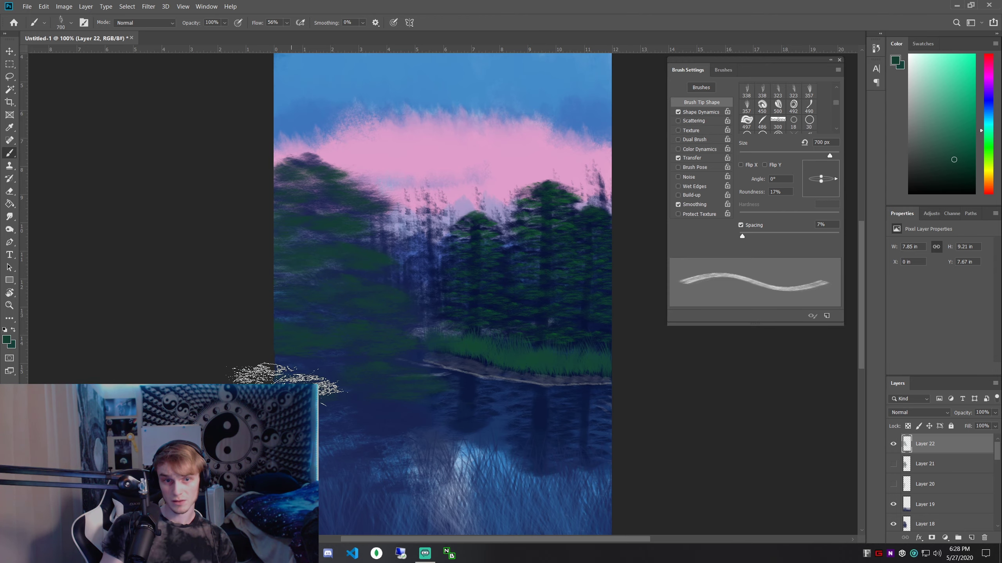
pyautogui.moveTo(382, 396); pyautogui.dragTo(387, 407)
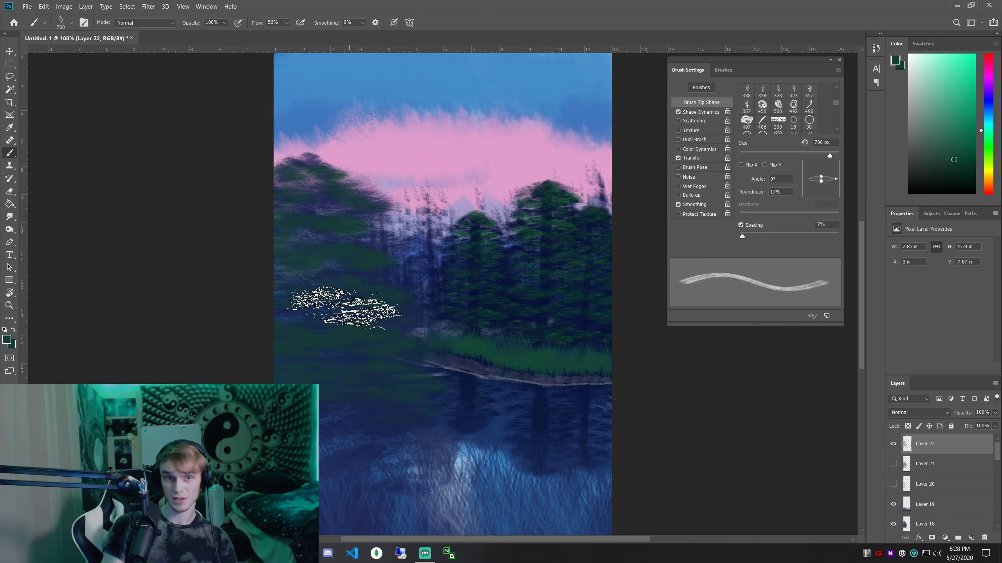
# Delete Layer 21 and show Layer 20 with the brown trunks again
pyautogui.hotkey('ctrl', '-')
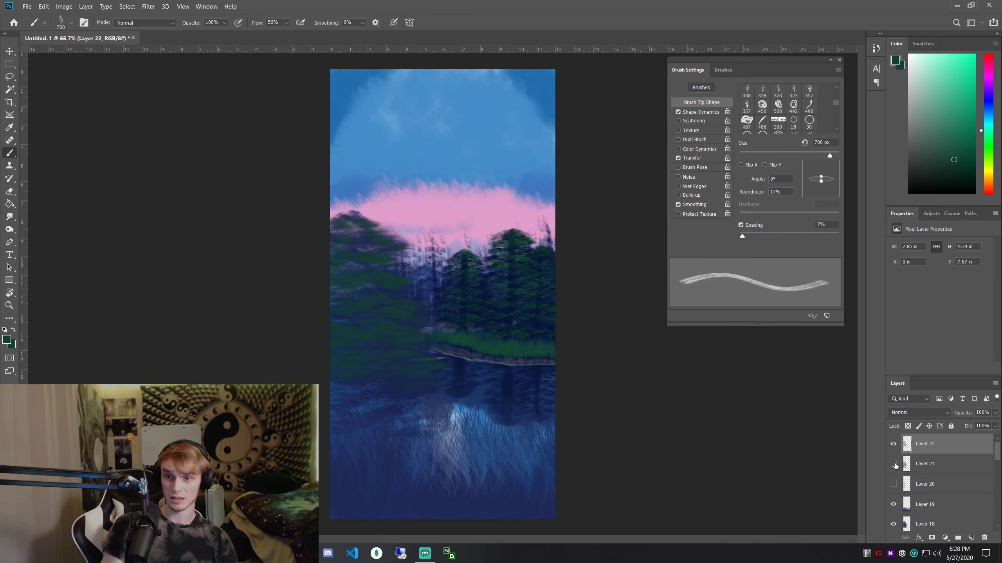
pyautogui.click(927, 465)
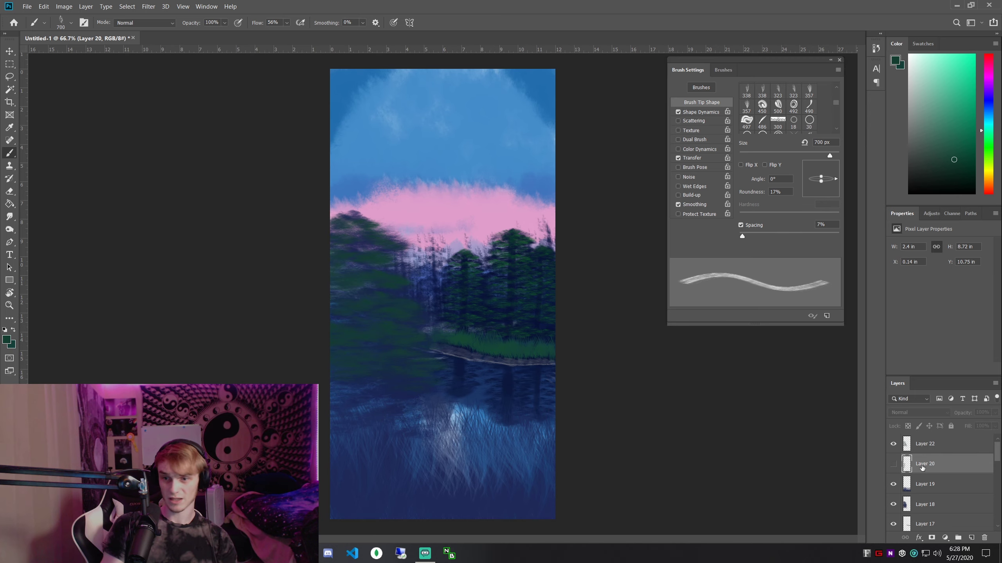
pyautogui.click(893, 464)
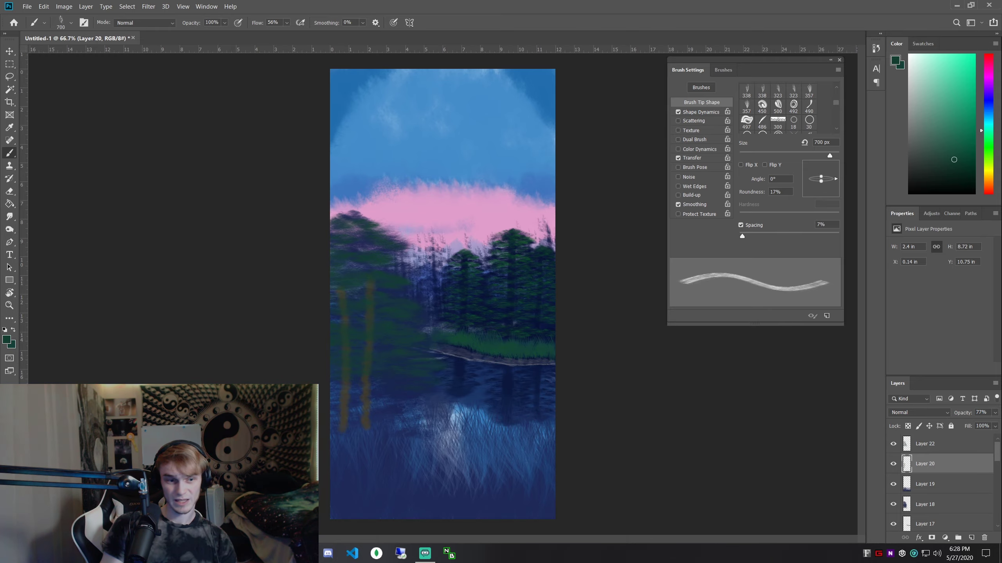
# Set the opacity of the trunk layer, Layer 20, to 27%
pyautogui.hotkey('alt', 'Tab')
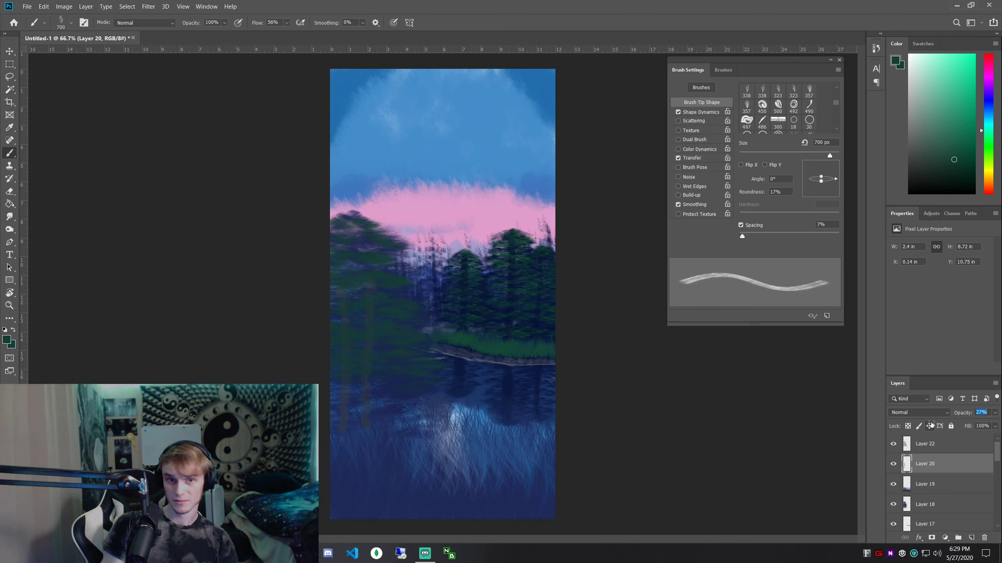
pyautogui.press('Return')
pyautogui.hotkey('ctrl', '-')
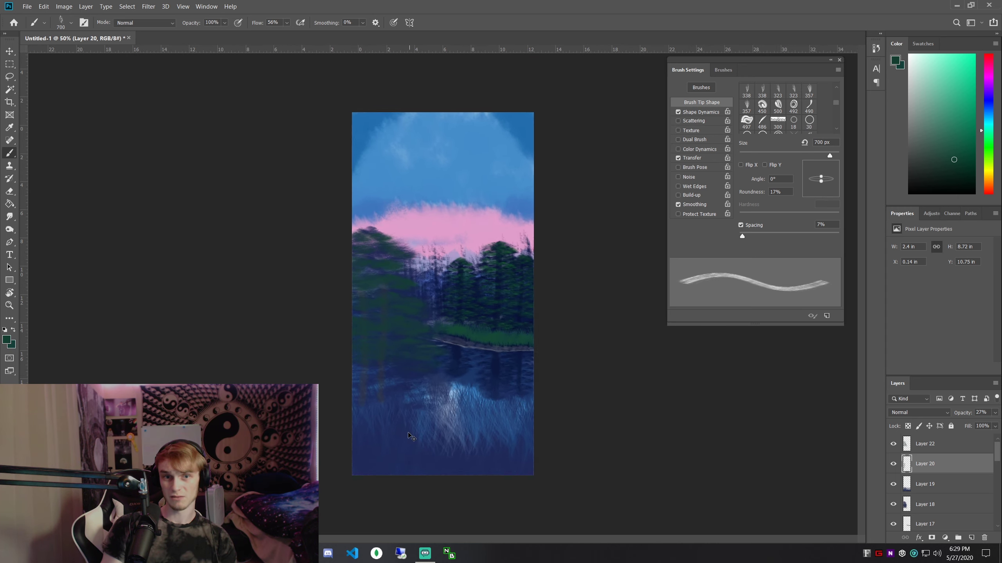
pyautogui.hotkey('ctrl', '+')
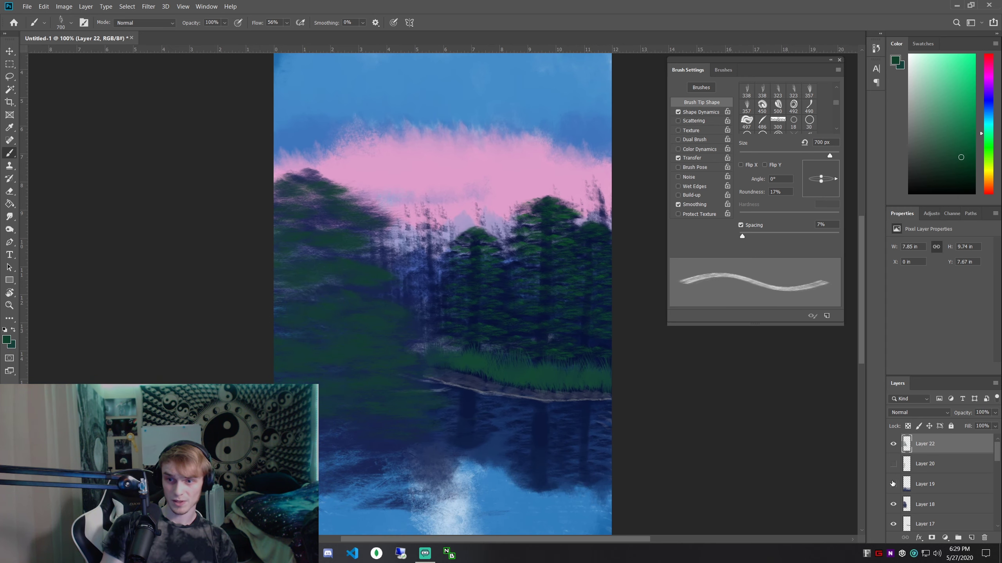
# Show Layer 19 with the grass again and hide the foliage on Layer 22
pyautogui.click(893, 483)
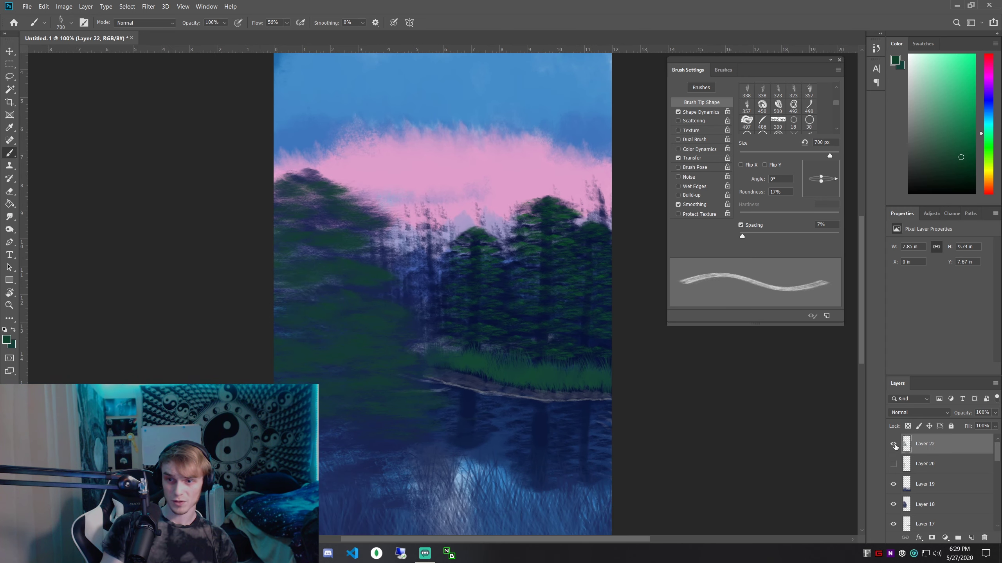
pyautogui.click(893, 444)
pyautogui.hotkey('ctrl', '-')
pyautogui.hotkey('ctrl', '+')
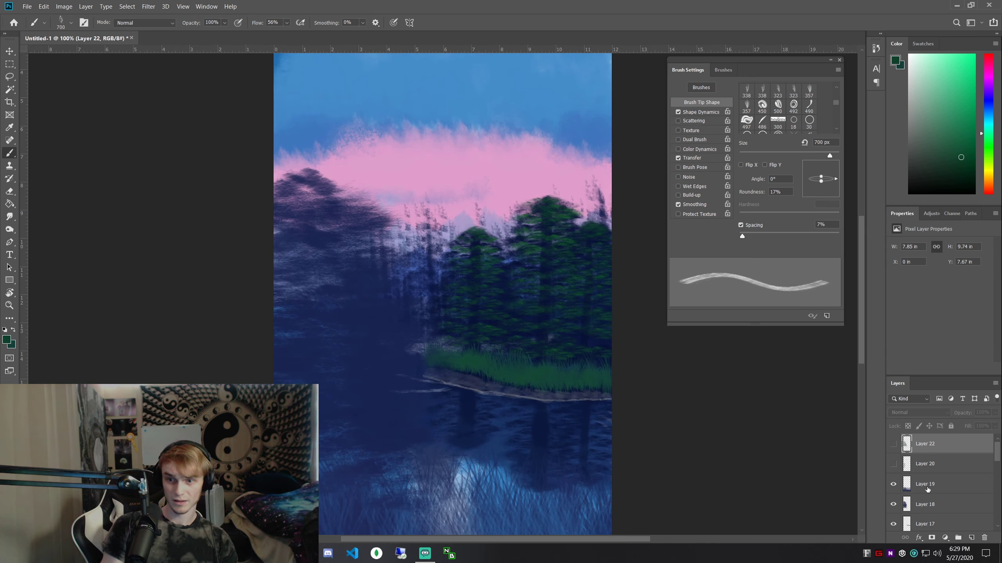
# Load the tree silhouette on Layer 18 as a selection and adjust its brightness to -29 and contrast to 19
pyautogui.click(924, 504)
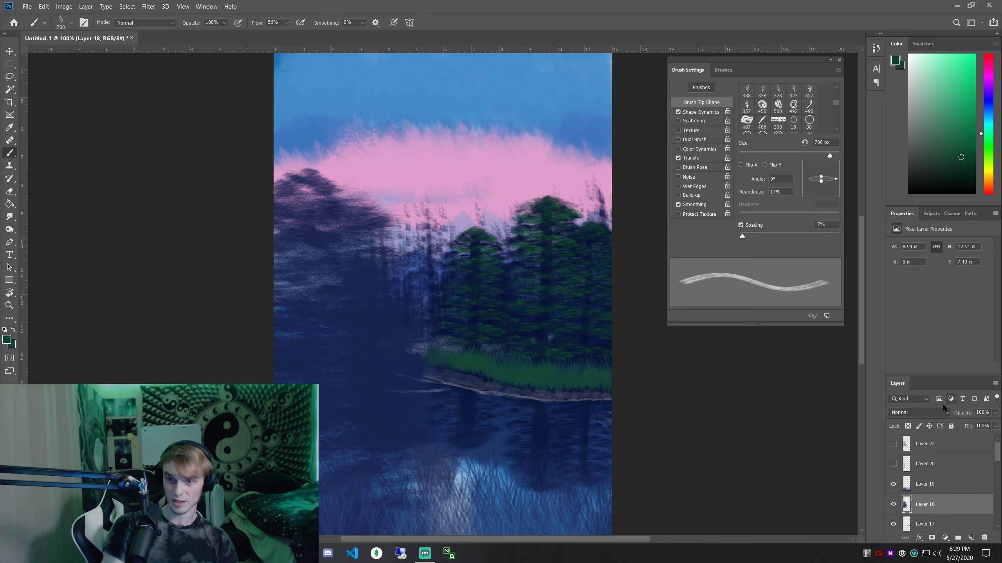
pyautogui.keyDown('ctrl'); pyautogui.click(907, 508); pyautogui.keyUp('ctrl')
pyautogui.click(64, 7)
pyautogui.moveTo(104, 31)
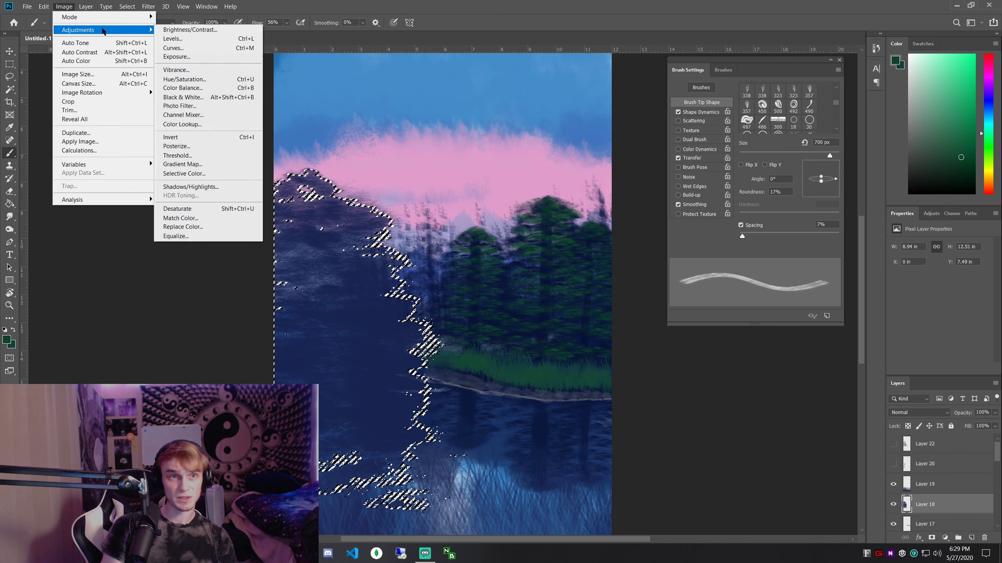
pyautogui.click(190, 30)
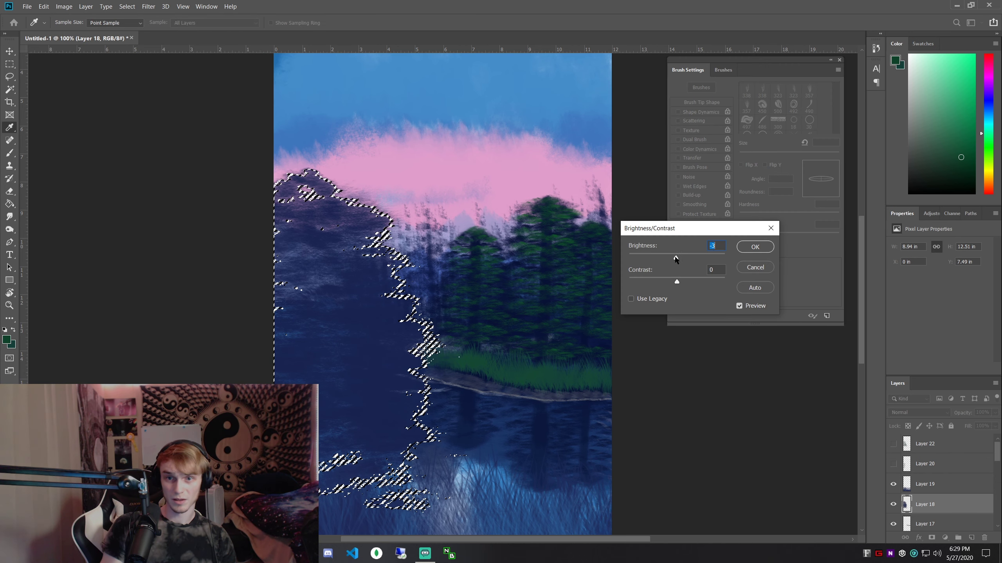
pyautogui.moveTo(675, 259); pyautogui.dragTo(686, 283)
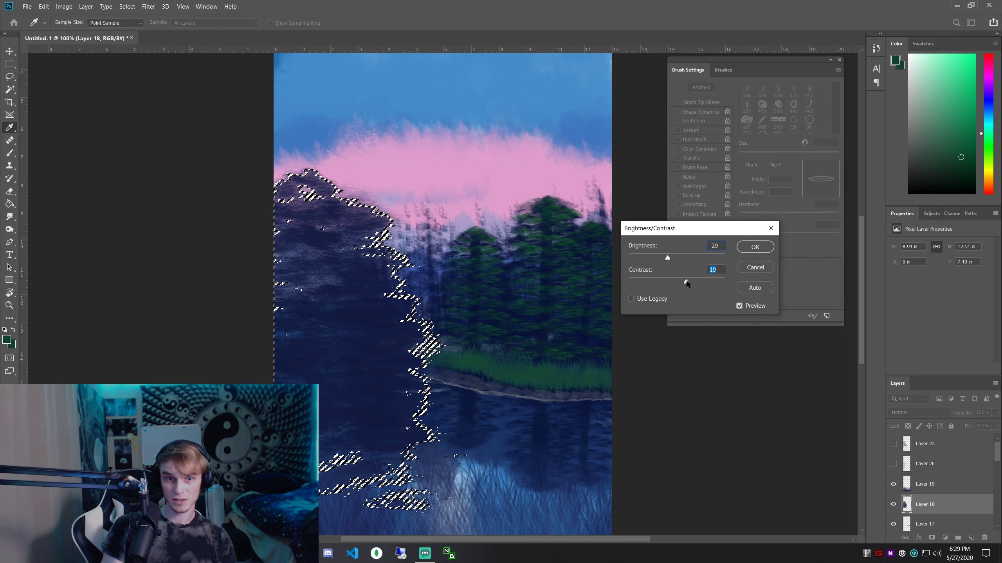
pyautogui.click(744, 249)
# Show Layer 20 and Layer 22 again and clear the selection
pyautogui.click(893, 465)
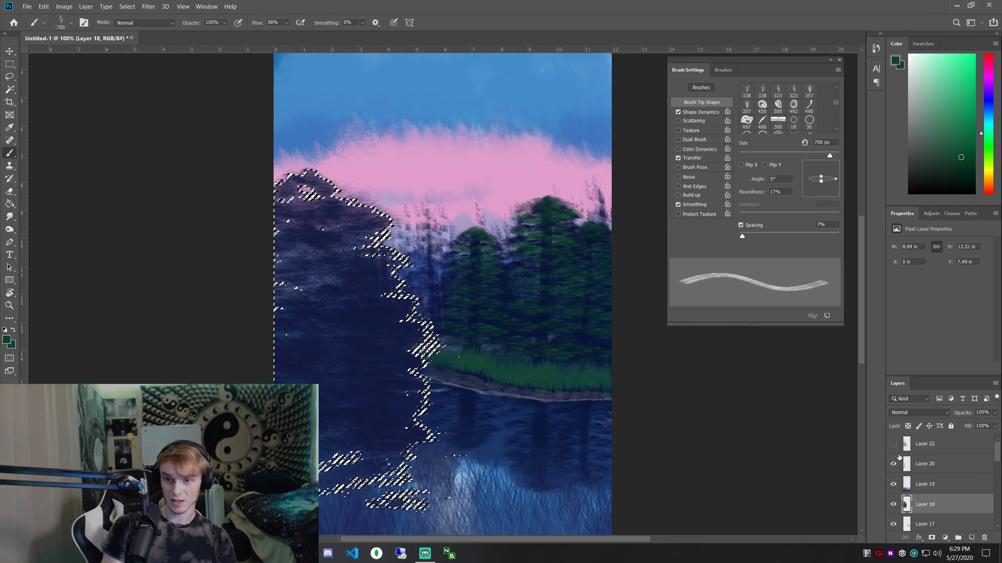
pyautogui.click(894, 444)
pyautogui.hotkey('ctrl', 'd')
pyautogui.hotkey('ctrl', '-')
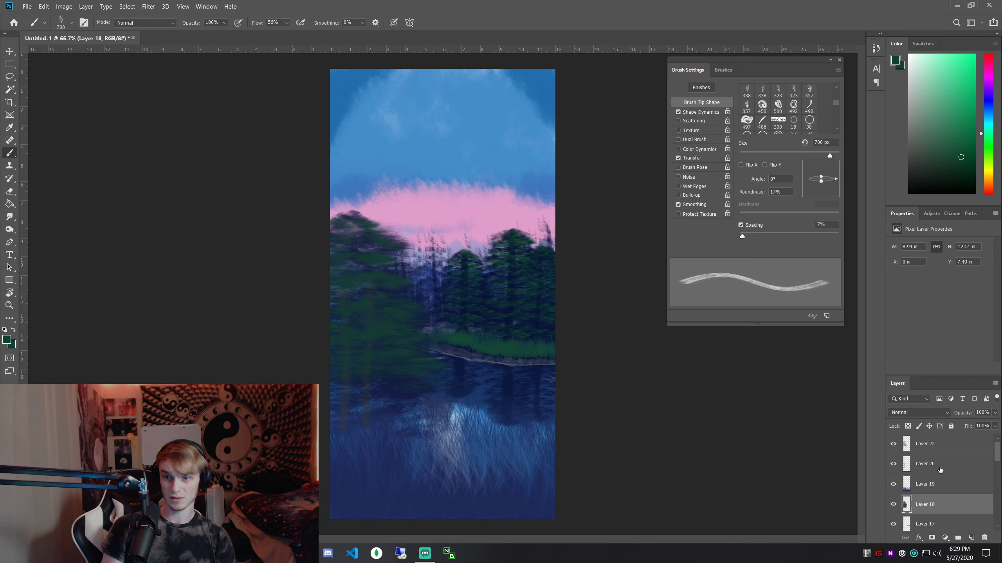
# Toggle the trunk layer, Layer 20, to compare the painting with and without the brown trunks
pyautogui.click(920, 464)
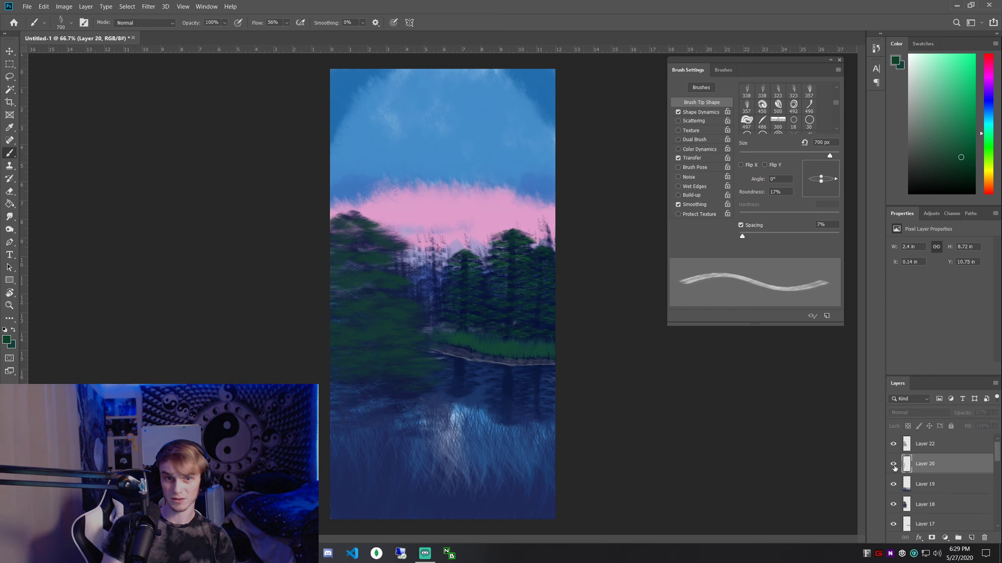
pyautogui.click(894, 465)
pyautogui.hotkey('ctrl', '-')
pyautogui.hotkey('ctrl', '+')
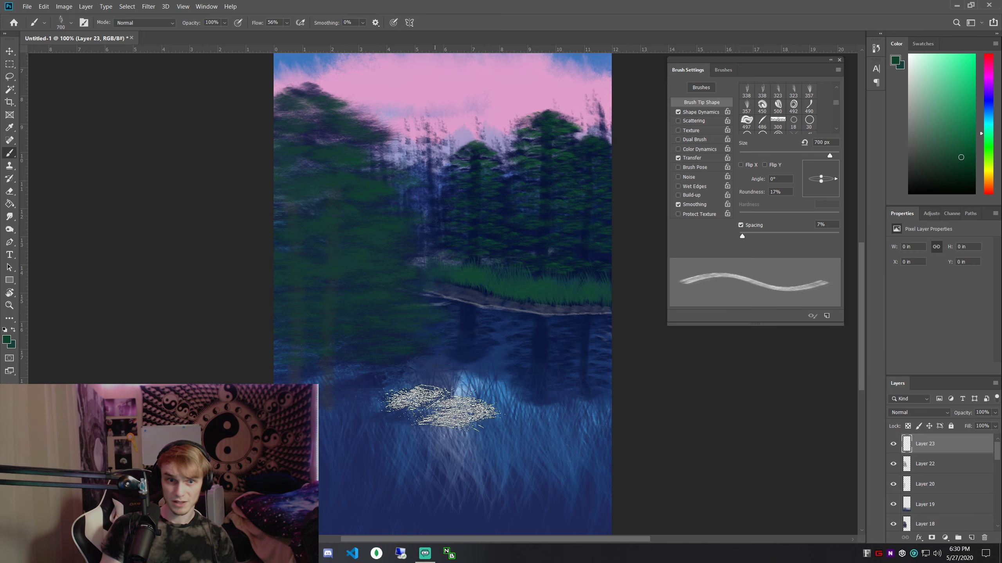
# Paint dark blue grass over the water below the large tree on the new Layer 23 with a 300 px grass brush
pyautogui.click(723, 69)
pyautogui.scroll(-5, 788, 214)
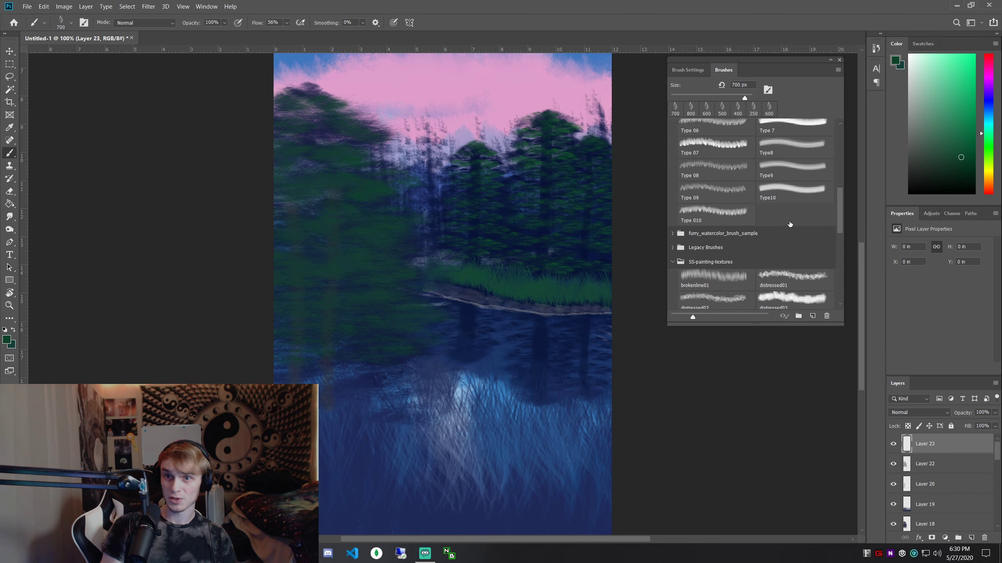
pyautogui.click(794, 246)
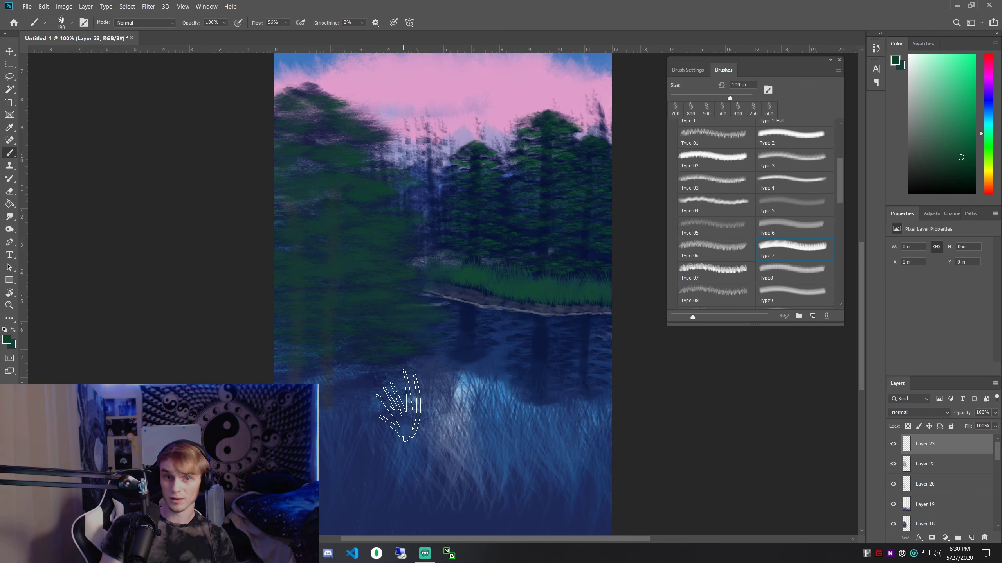
pyautogui.scroll(1, 722, 229)
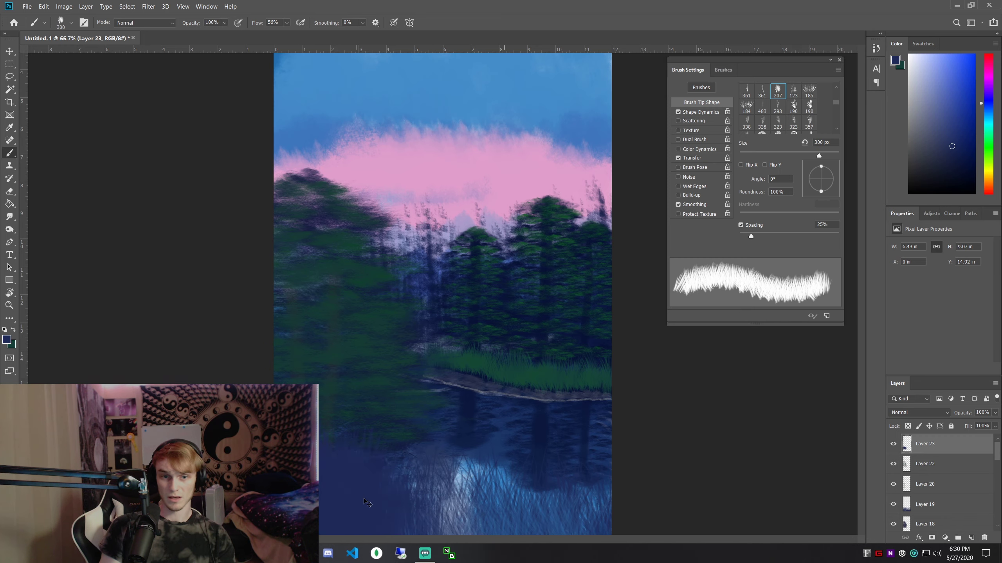
pyautogui.scroll(-4, 369, 447)
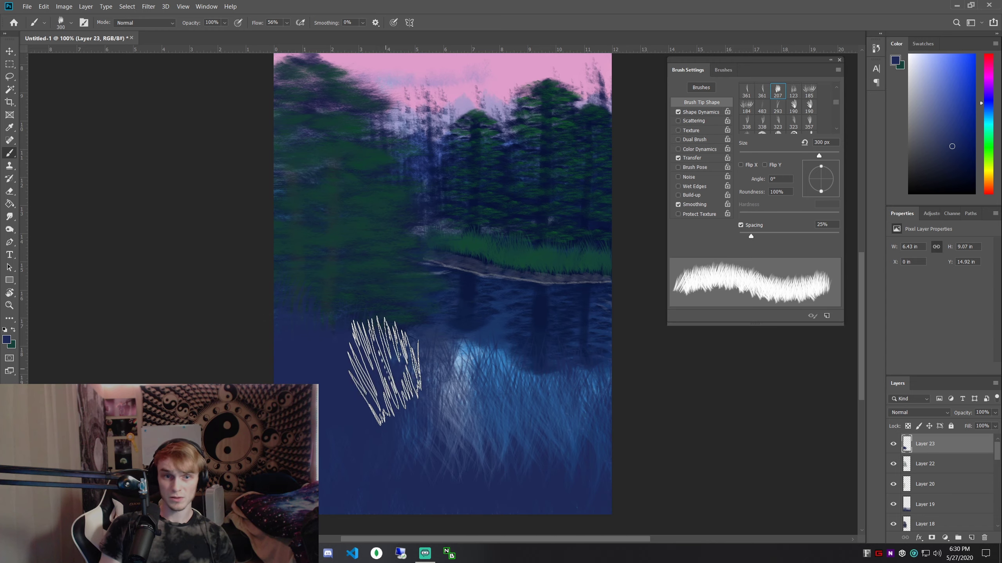
# Soften the dark blue grass on Layer 23 with the Eraser, using the Type 1 Flat brush at 200 px and 16% opacity
pyautogui.press('e')
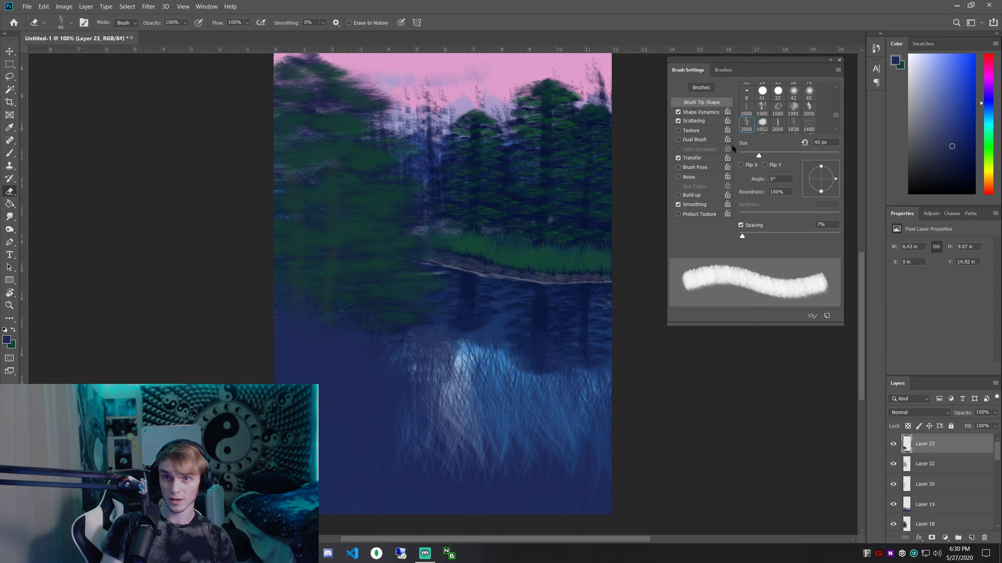
pyautogui.click(723, 70)
pyautogui.scroll(6, 782, 195)
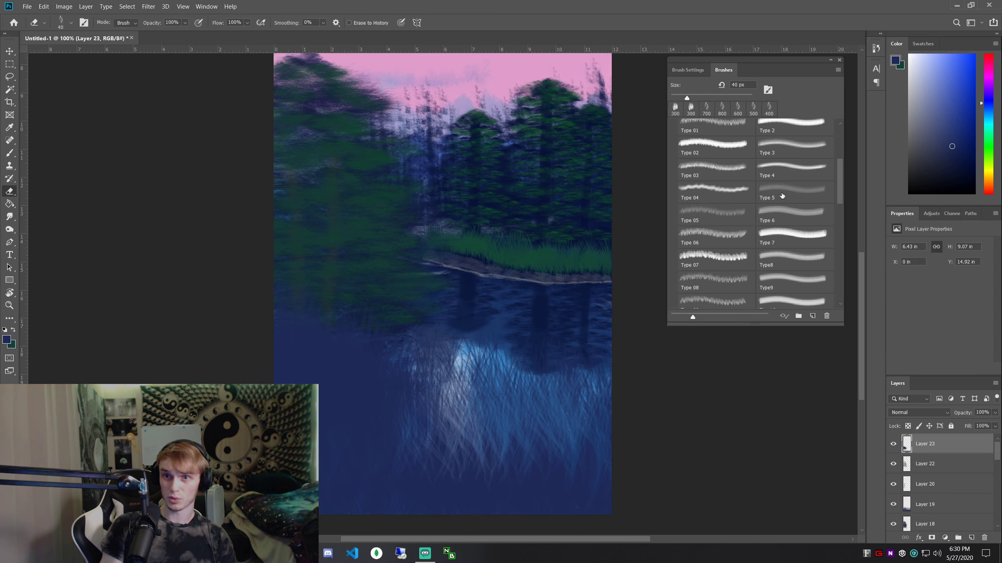
pyautogui.scroll(5, 782, 195)
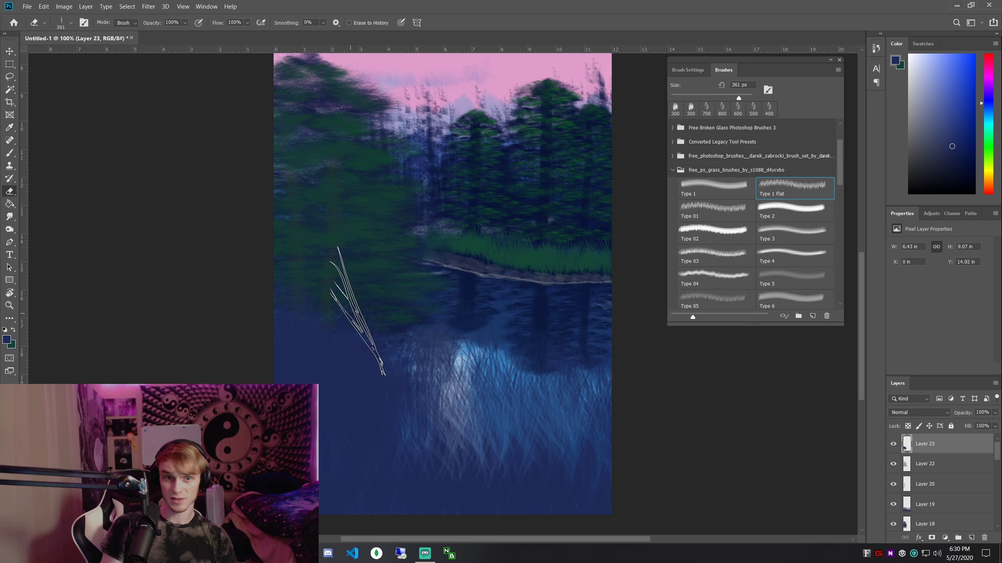
pyautogui.press('[')
pyautogui.press('[')
pyautogui.press('[')
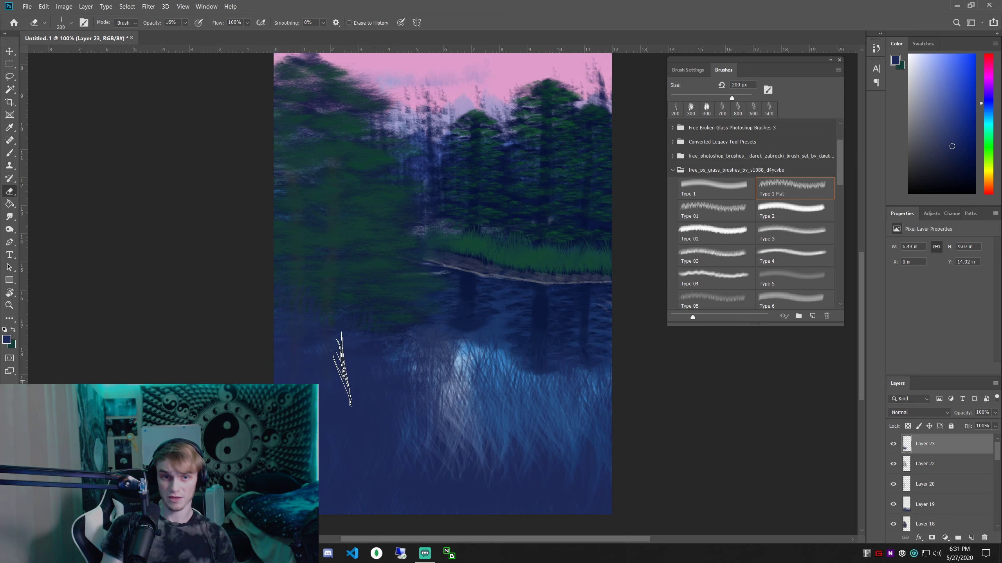
# Examine the painting as a whole and the shoreline, tree reflections and water grass up close
pyautogui.hotkey('ctrl', '0')
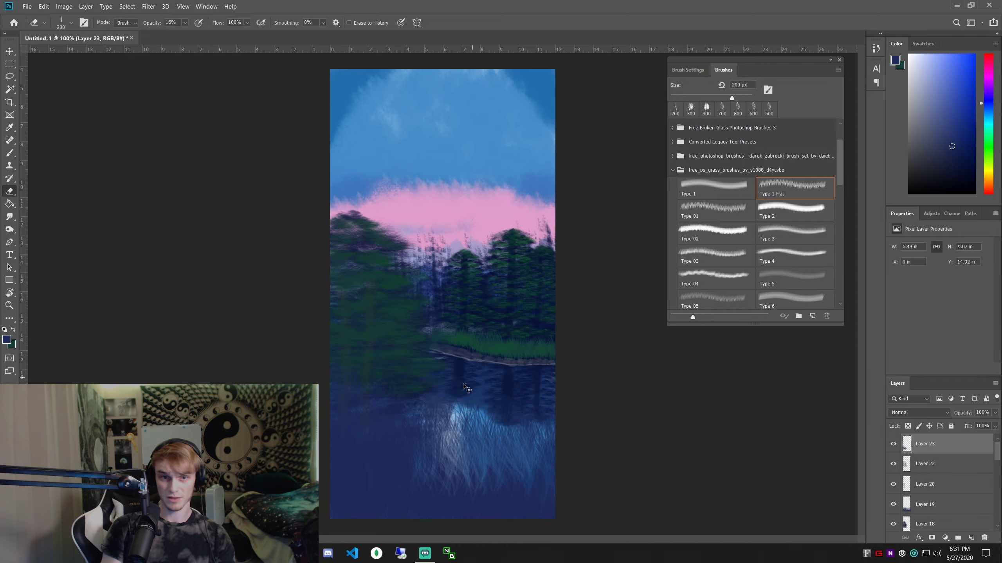
pyautogui.hotkey('ctrl', '+')
pyautogui.press('b')
pyautogui.hotkey('ctrl', '-')
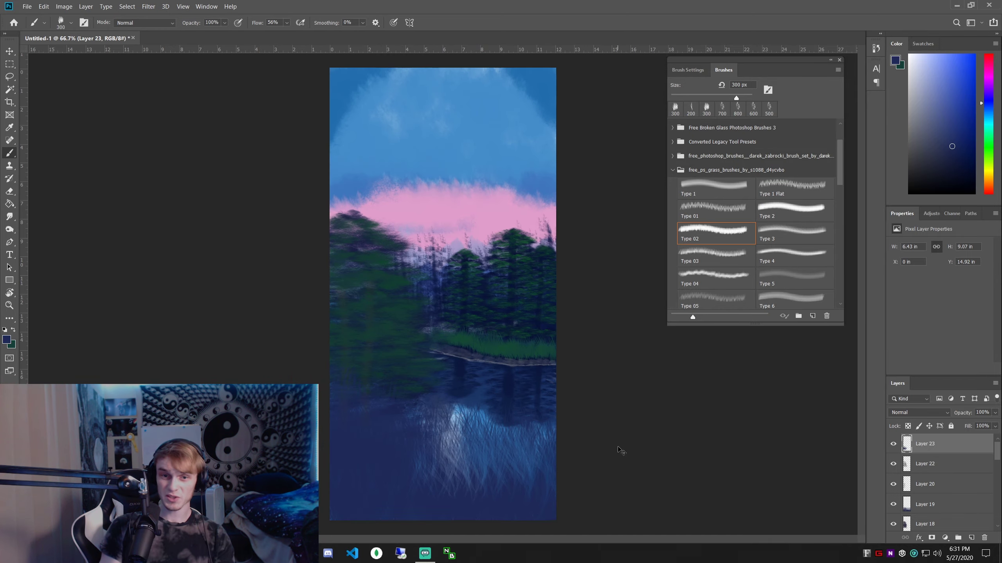
pyautogui.hotkey('ctrl', '+')
pyautogui.hotkey('ctrl', '+')
pyautogui.scroll(-2, 631, 379)
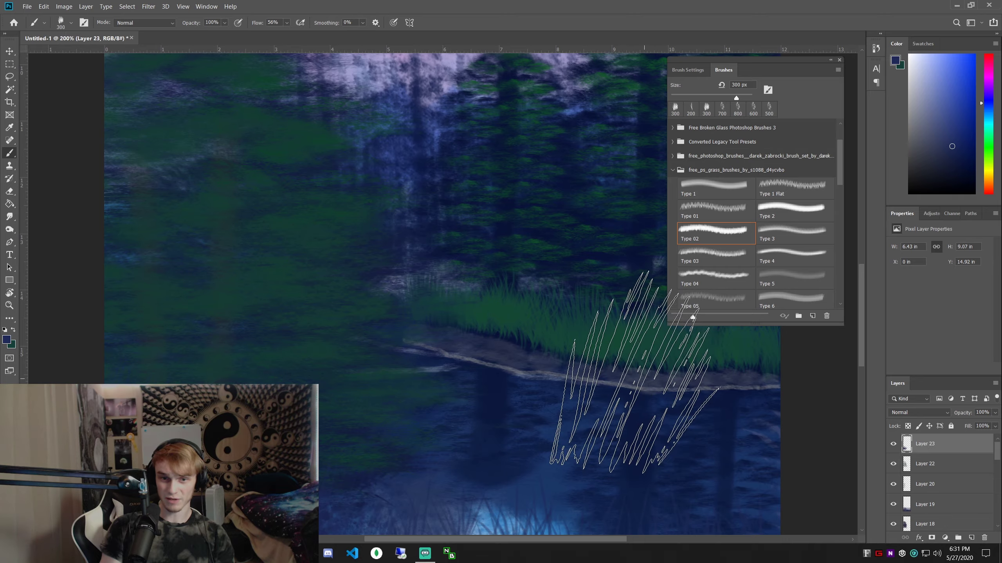
pyautogui.scroll(-4, 631, 375)
pyautogui.hscroll(3, 751, 418)
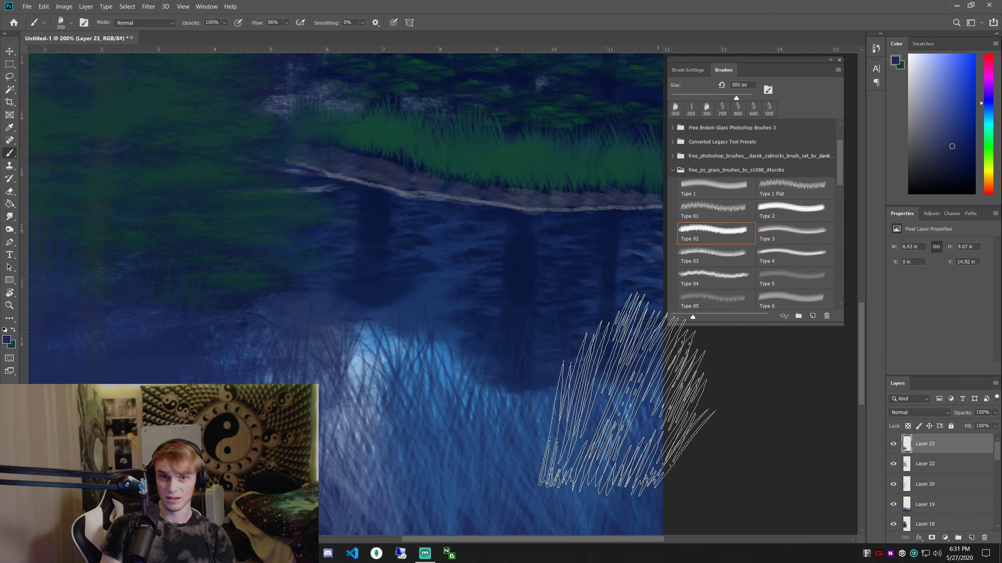
pyautogui.scroll(1, 497, 324)
# Hide and reshow Layer 14 to check that it holds the tree reflections, and select that layer
pyautogui.scroll(-2, 929, 495)
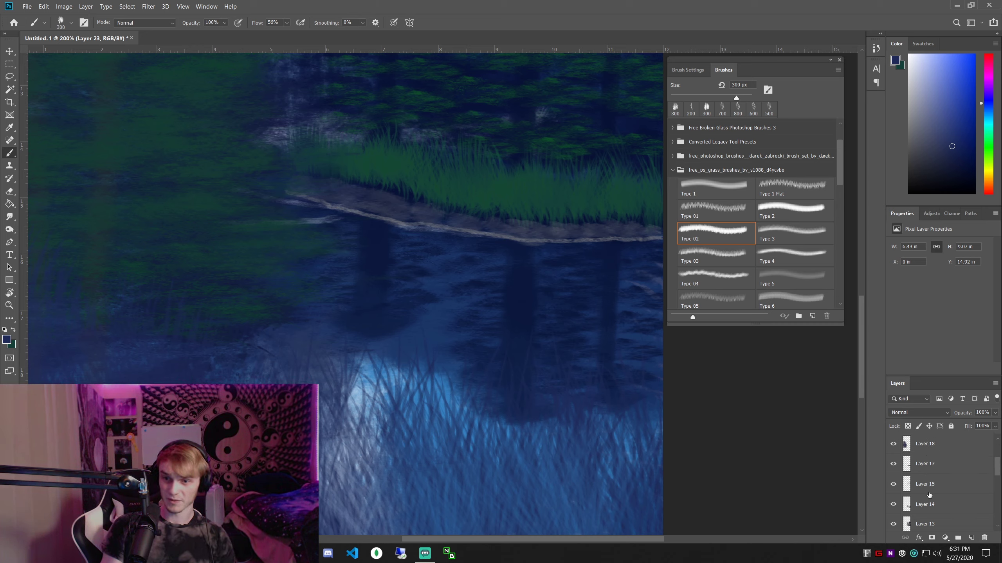
pyautogui.click(894, 485)
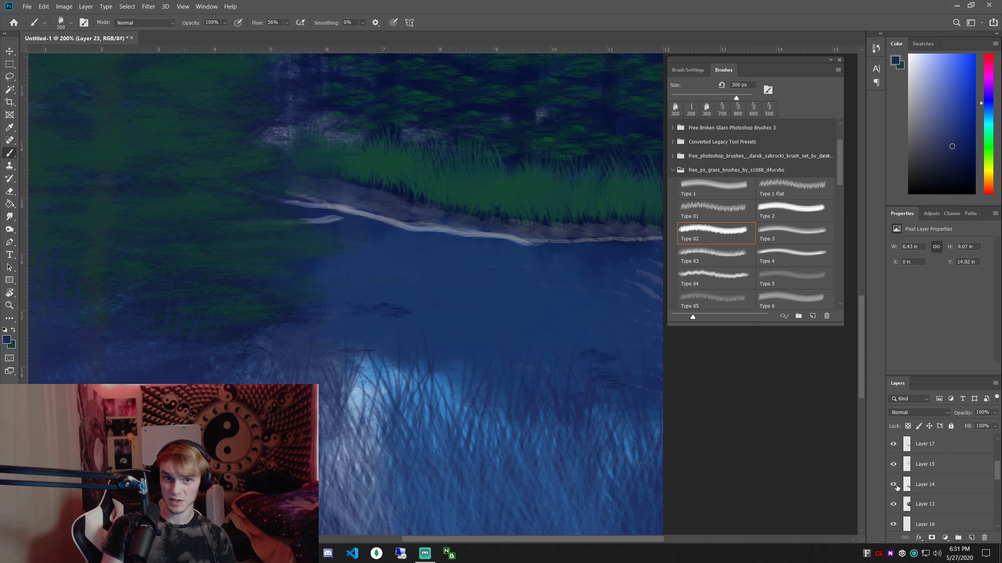
pyautogui.click(893, 486)
pyautogui.click(934, 488)
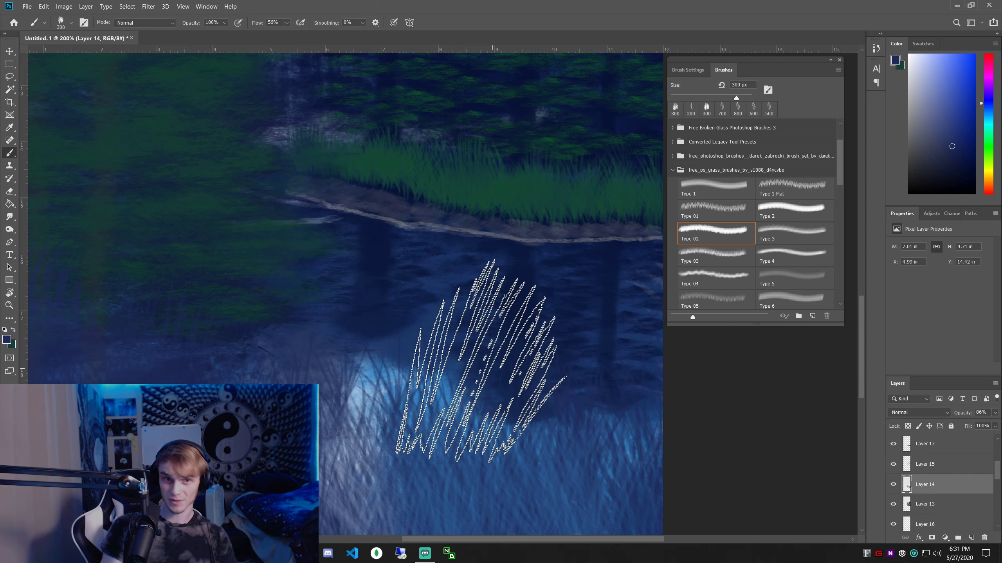
# Sample the dark navy of the tree reflection and set up the feathers02 brush with 36% roundness
pyautogui.press('i')
pyautogui.click(375, 285)
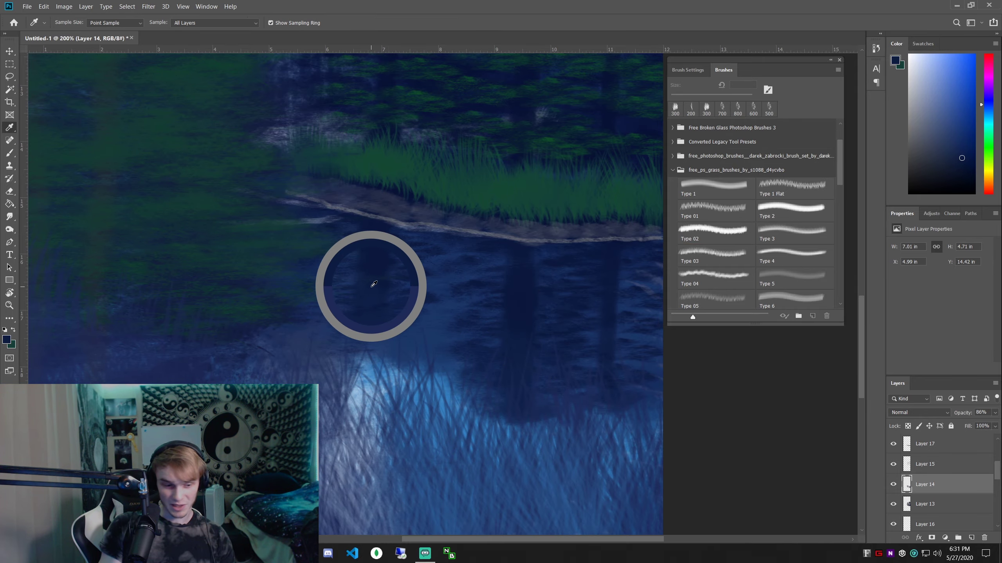
pyautogui.press('b')
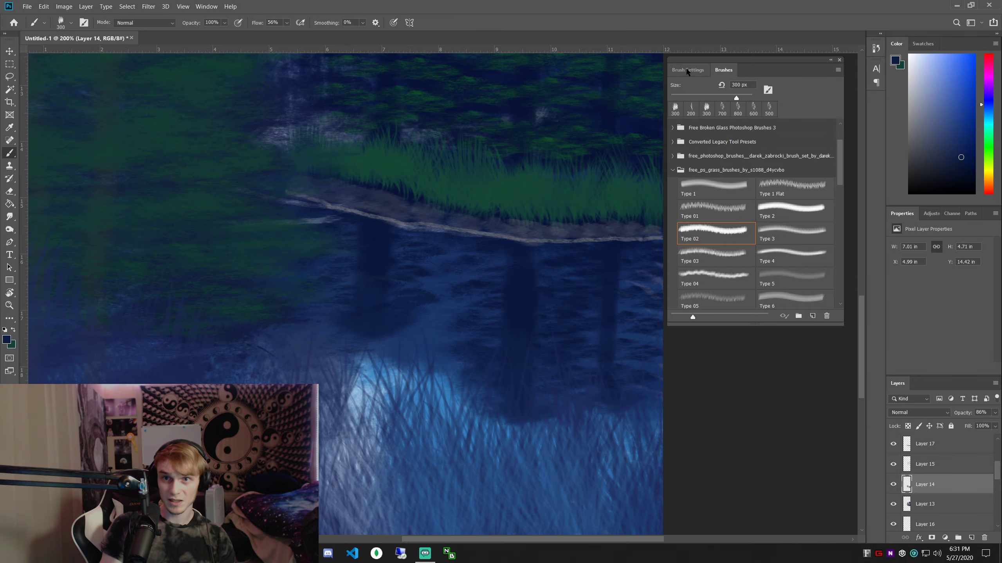
pyautogui.scroll(-8, 762, 224)
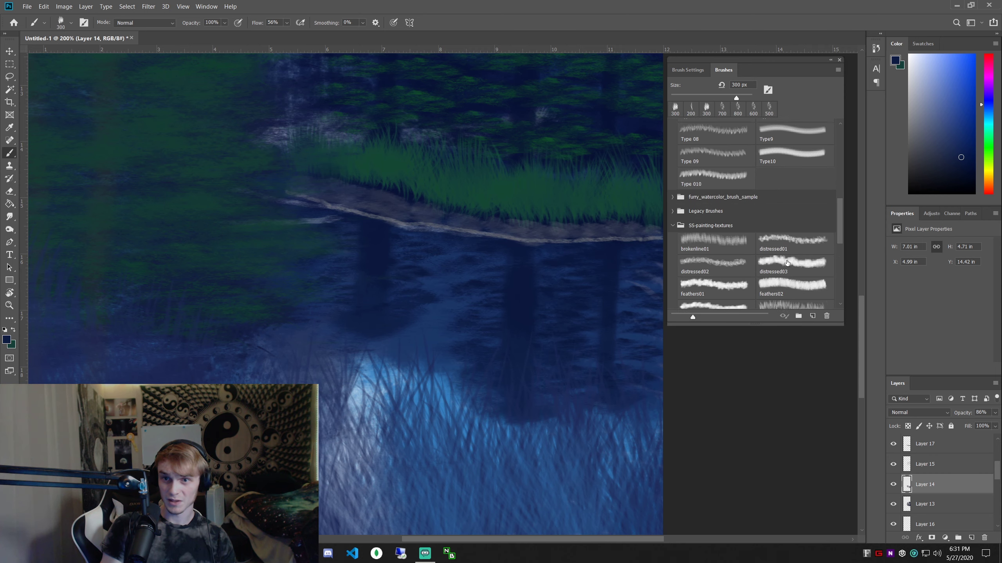
pyautogui.click(688, 70)
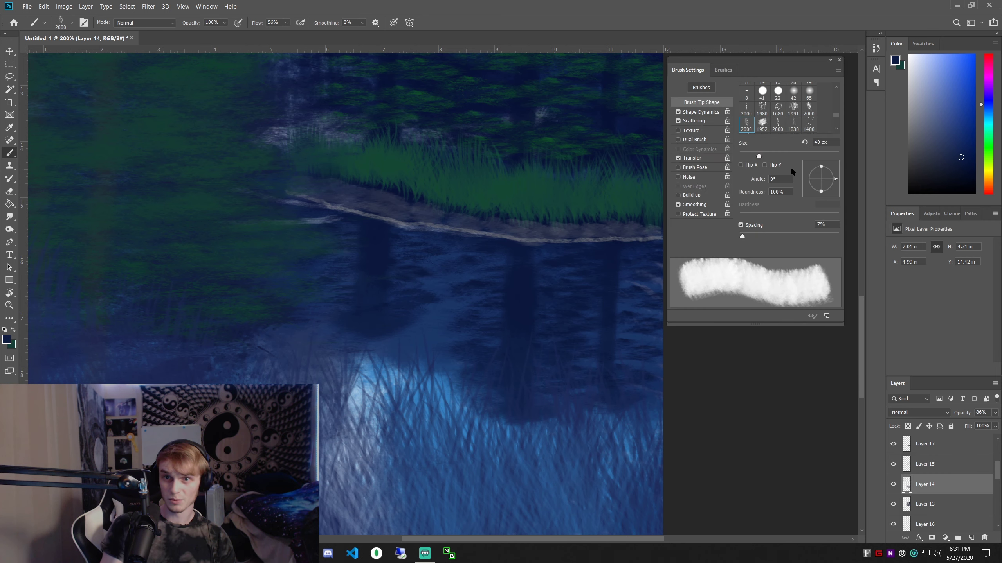
pyautogui.moveTo(820, 166); pyautogui.dragTo(821, 175)
pyautogui.press('o')
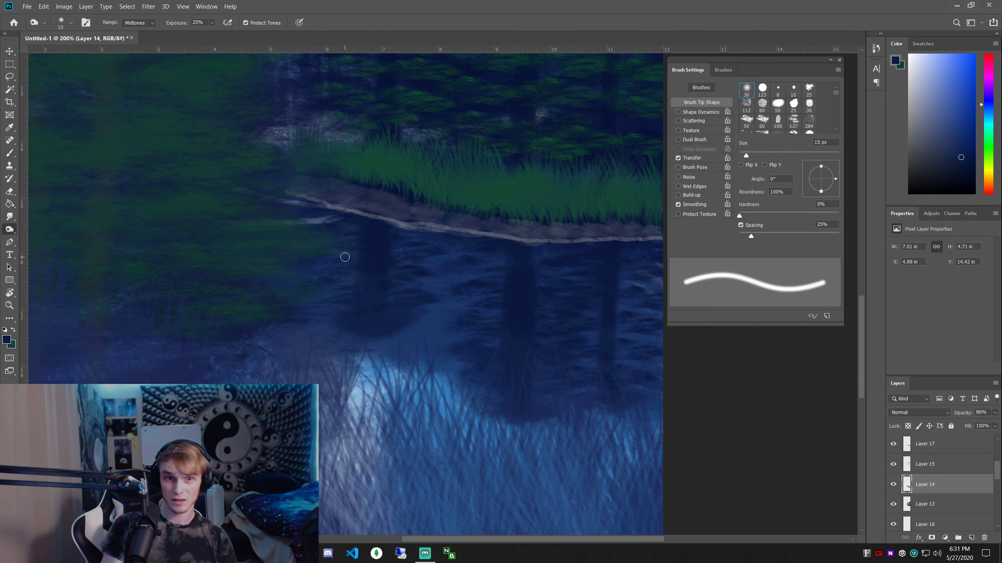
pyautogui.press('b')
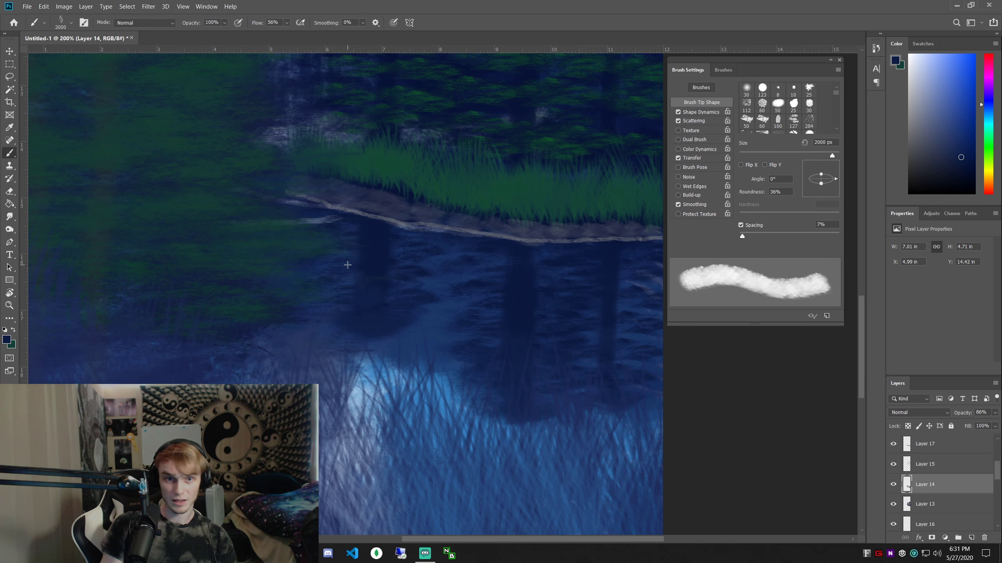
# Set the brush size to 150 px and paint darker reflections in the water below the far bank on Layer 14
pyautogui.press('[')
pyautogui.press('[')
pyautogui.press('[')
pyautogui.press('[')
pyautogui.press('[')
pyautogui.press('[')
pyautogui.press('[')
pyautogui.press('[')
pyautogui.press('[')
pyautogui.press('[')
pyautogui.press('[')
pyautogui.press('[')
pyautogui.press('[')
pyautogui.press('[')
pyautogui.press('[')
pyautogui.press('[')
pyautogui.press('[')
pyautogui.press('[')
pyautogui.press('[')
pyautogui.press('[')
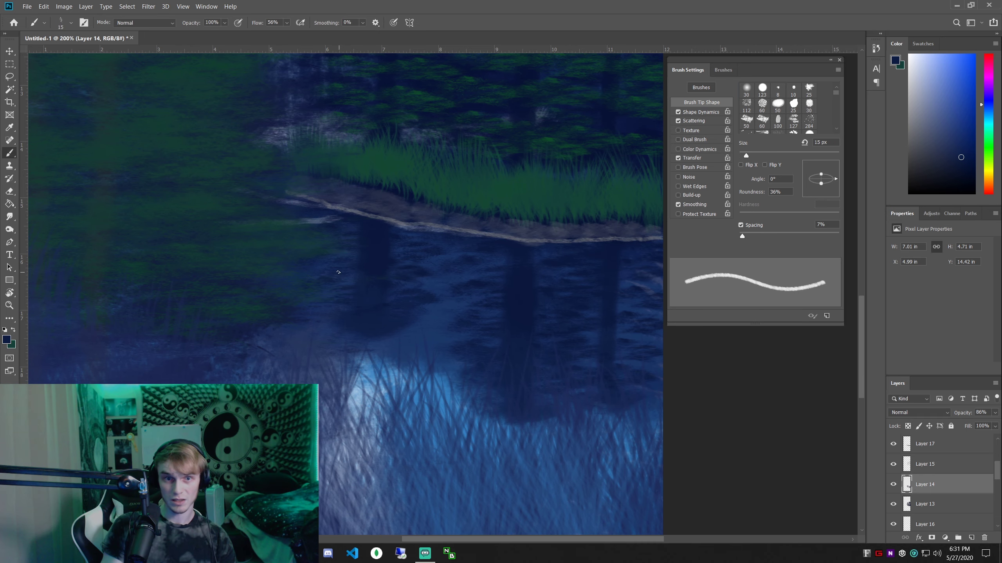
pyautogui.press(']')
pyautogui.press(']')
pyautogui.press(']')
pyautogui.press(']')
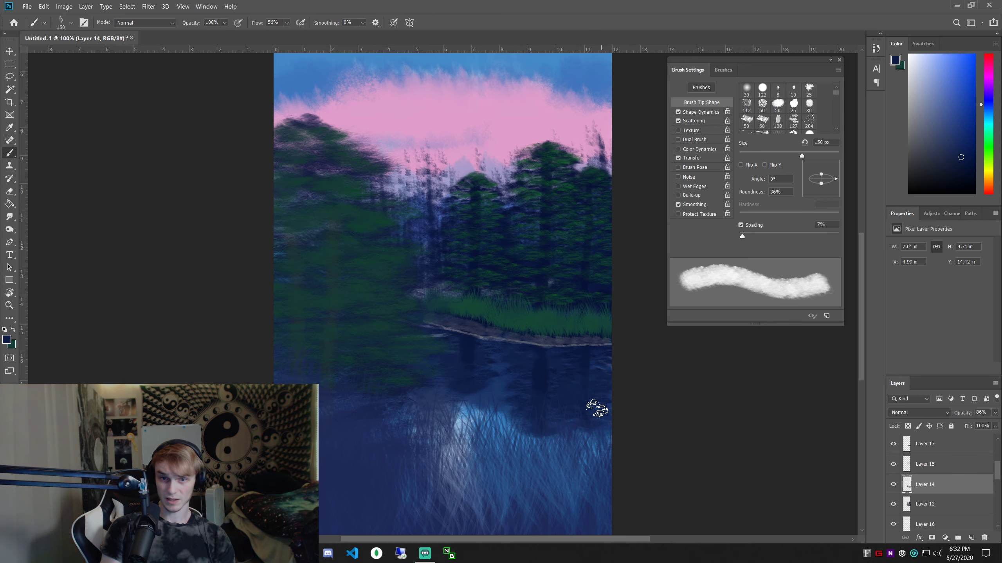
# Sample dark green from the midground trees and paint foliage on Layer 22 with a 300 px brush at 11% roundness
pyautogui.scroll(-1, 710, 493)
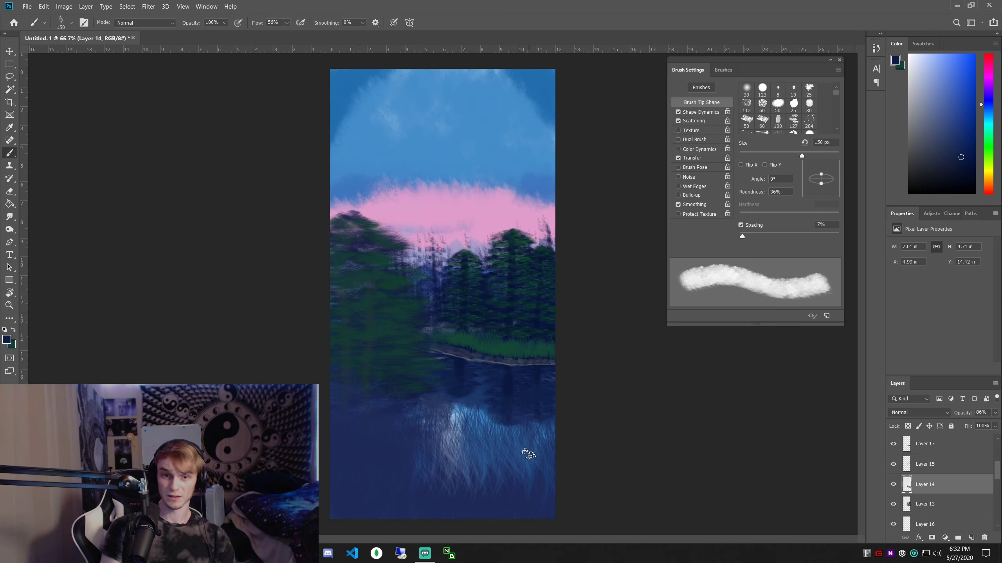
pyautogui.scroll(2, 539, 276)
pyautogui.keyDown('alt'); pyautogui.click(535, 256); pyautogui.keyUp('alt')
pyautogui.moveTo(539, 255)
pyautogui.mouseDown()
pyautogui.moveTo(549, 259)
pyautogui.moveTo(538, 259)
pyautogui.mouseUp()
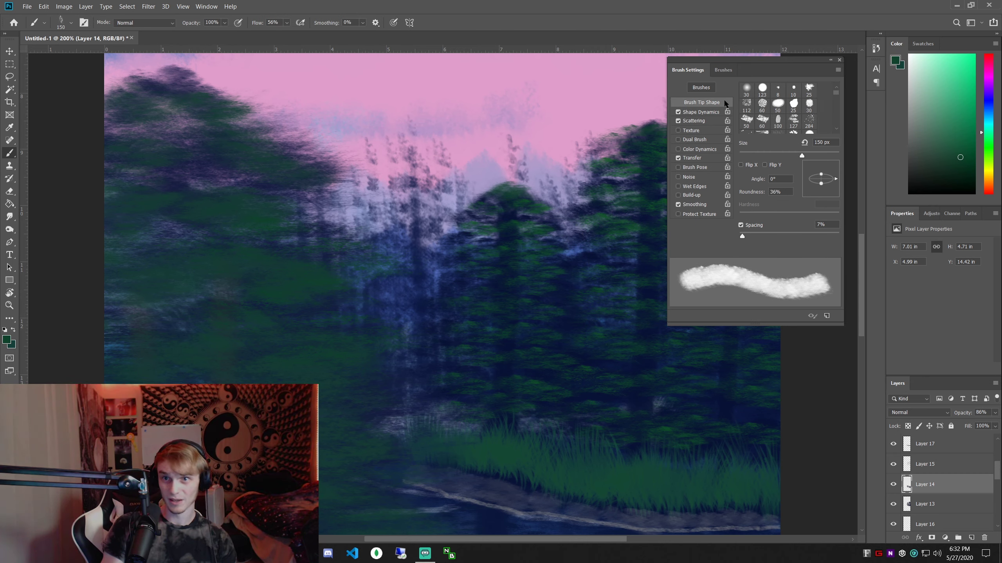
pyautogui.click(724, 70)
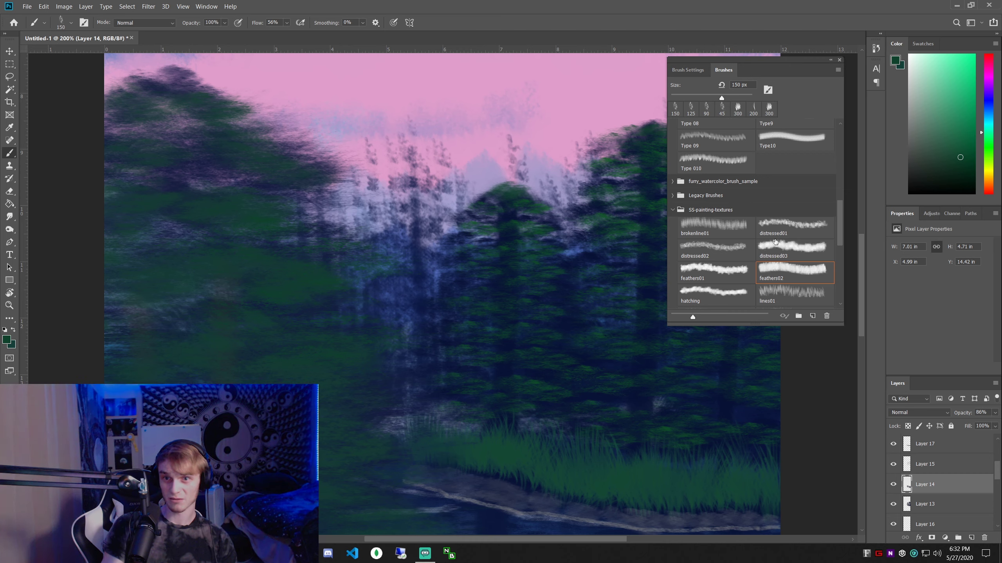
pyautogui.click(791, 251)
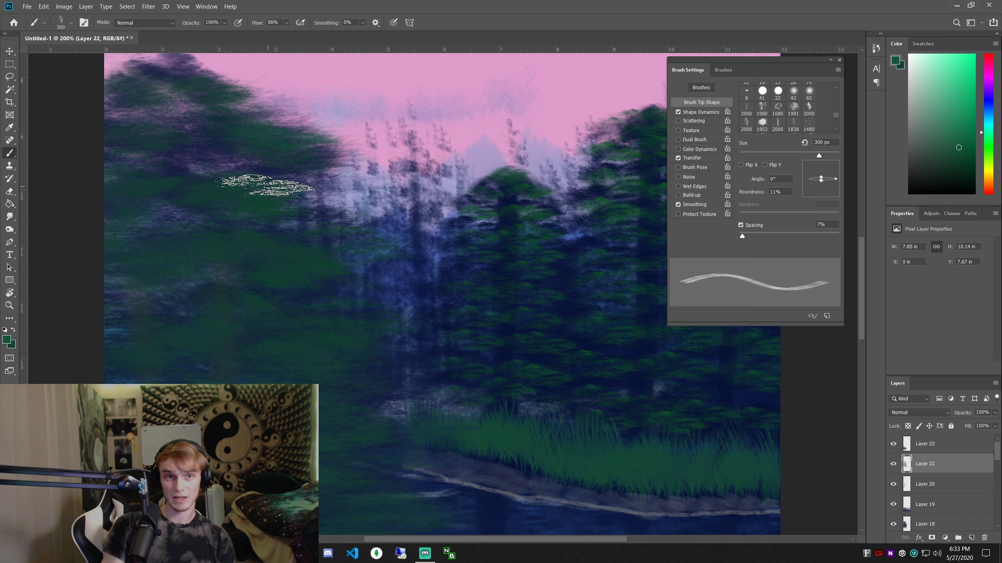
# Extend the large foreground tree's dark green foliage downward over the water on Layer 22, enlarging the brush up to 700 px
pyautogui.hotkey('ctrl', '-')
pyautogui.press(']')
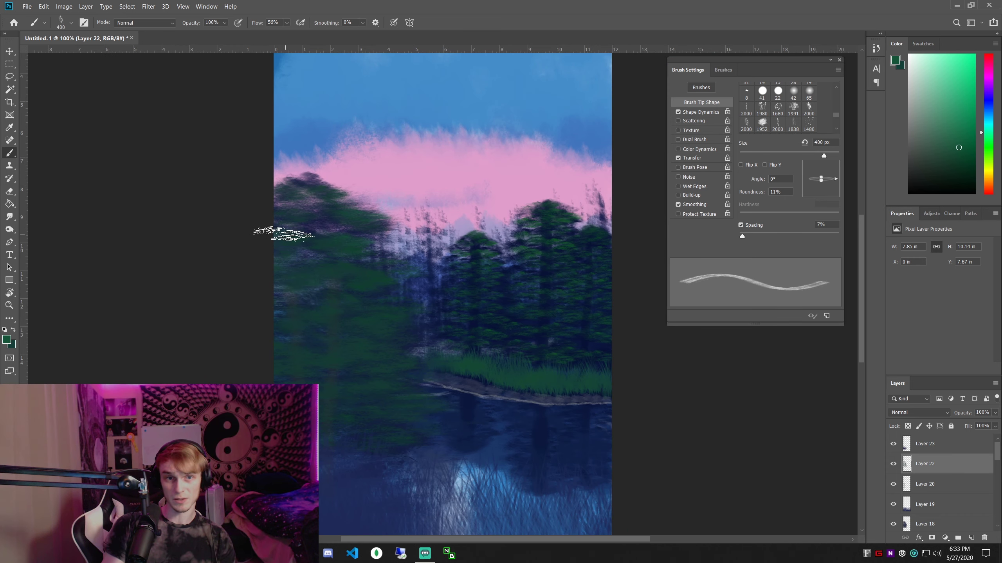
pyautogui.hotkey('ctrl', '-')
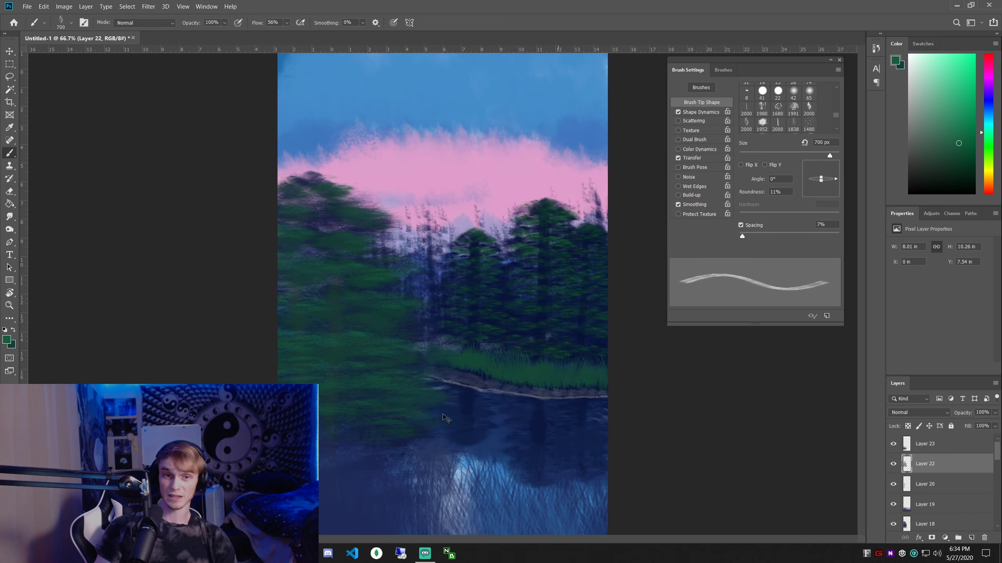
pyautogui.scroll(5, 445, 418)
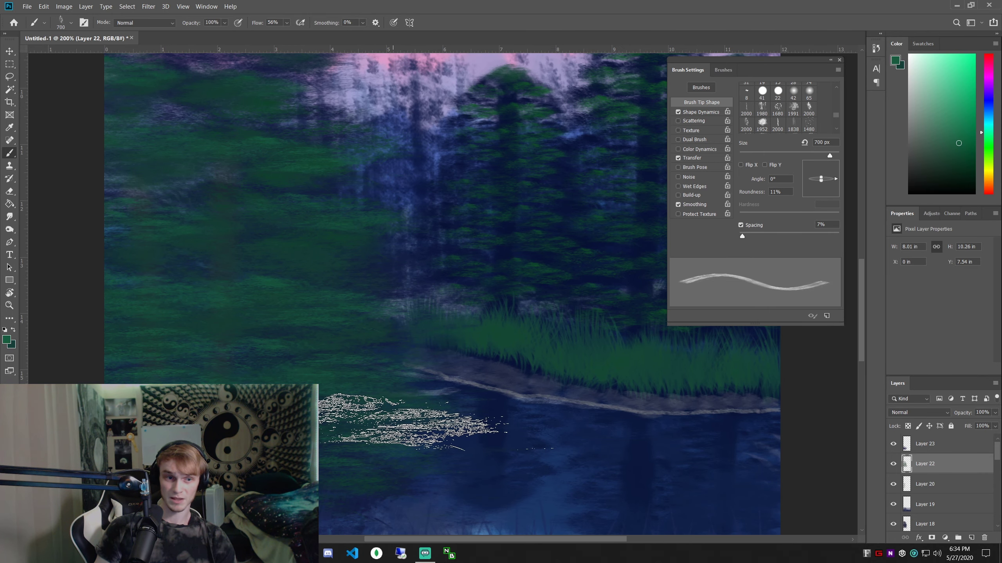
# Select Layer 23 and sample dark navy from the foreground below the large tree
pyautogui.scroll(-1, 414, 423)
pyautogui.click(897, 444)
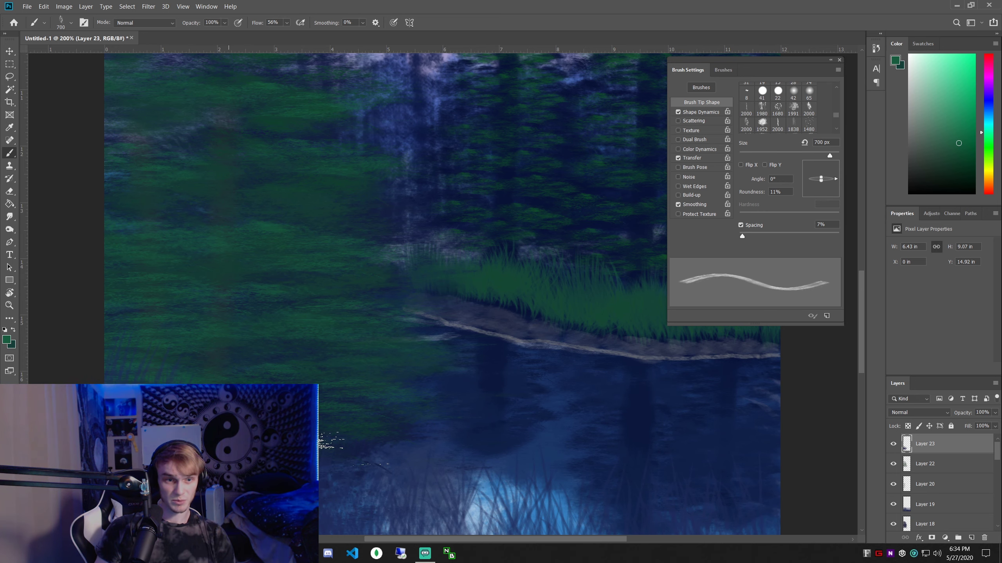
pyautogui.press('e')
pyautogui.hotkey('ctrl', '-')
pyautogui.press('i')
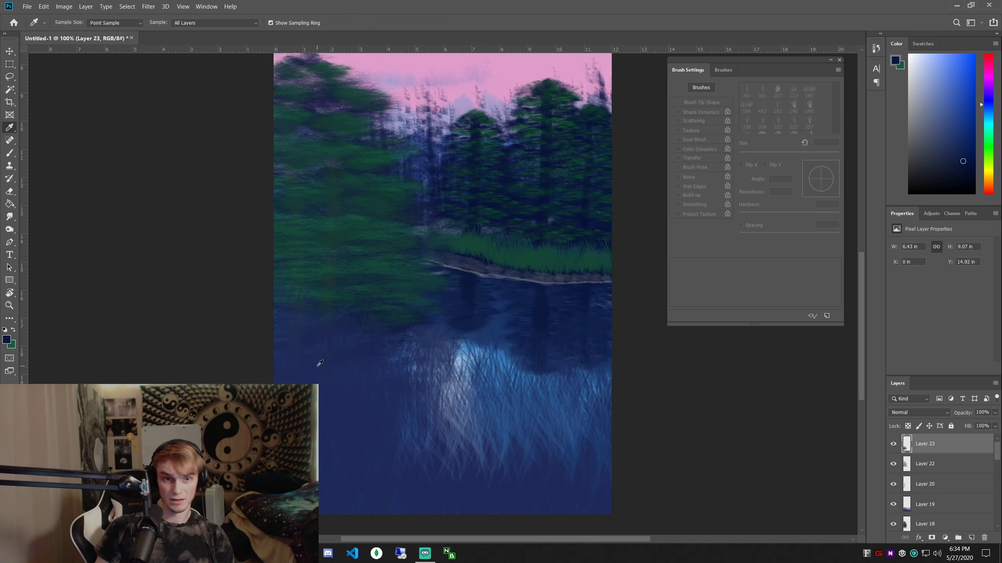
pyautogui.click(312, 371)
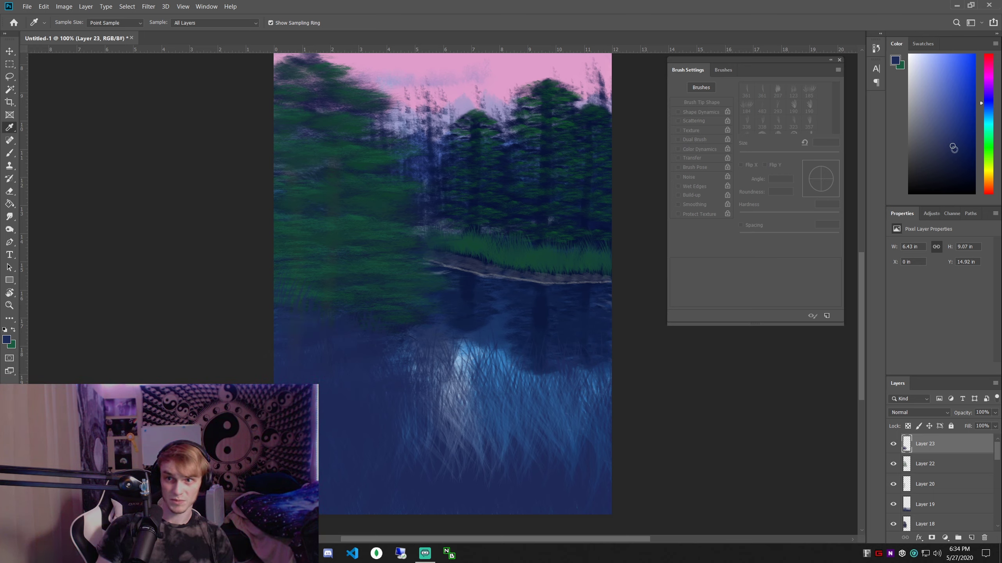
# Paint tall dark navy grass across the foreground and over the water on Layer 23 with the Type 1 Flat brush at 361 px
pyautogui.press('b')
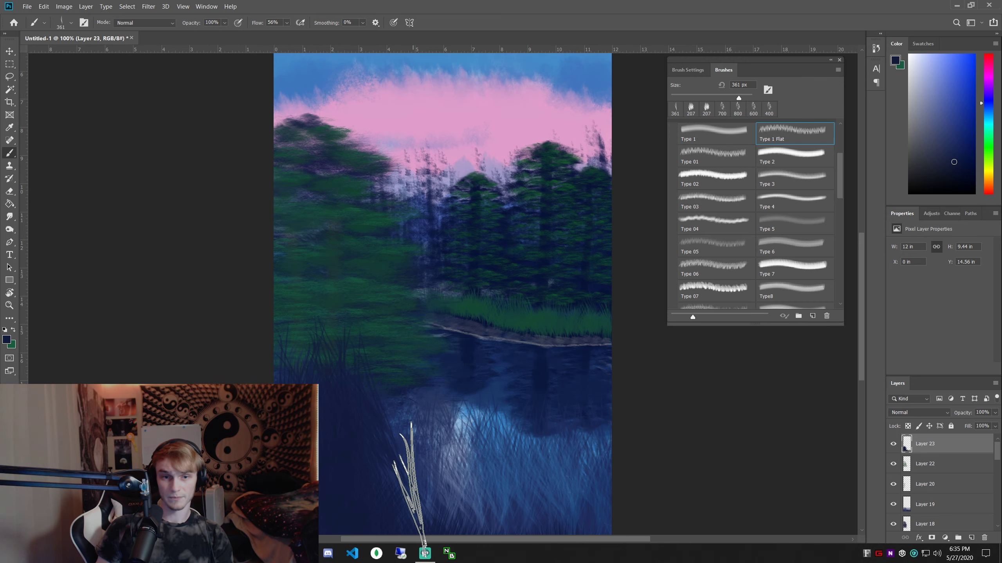
pyautogui.scroll(-3, 409, 454)
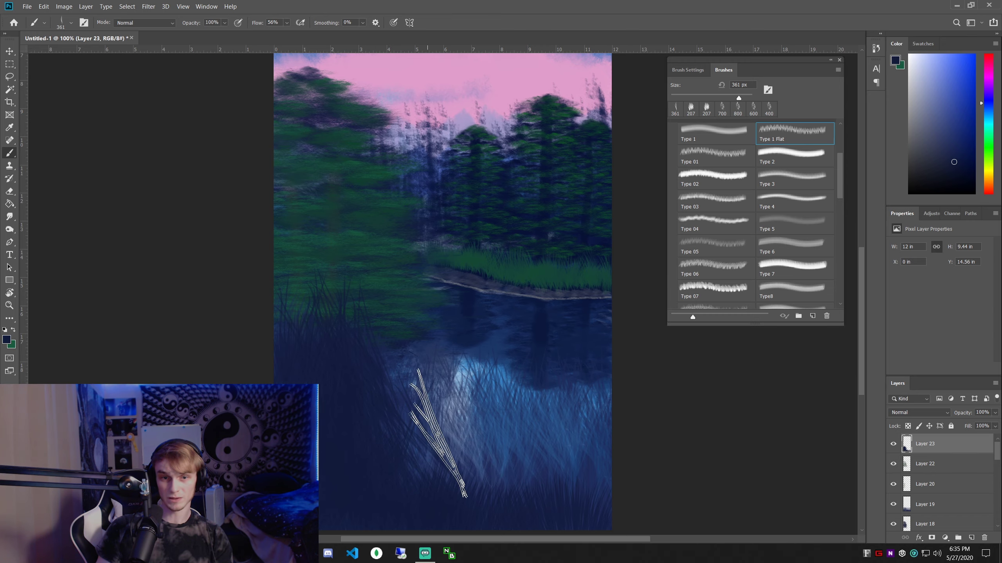
pyautogui.scroll(-2, 552, 438)
pyautogui.hscroll(2, 552, 437)
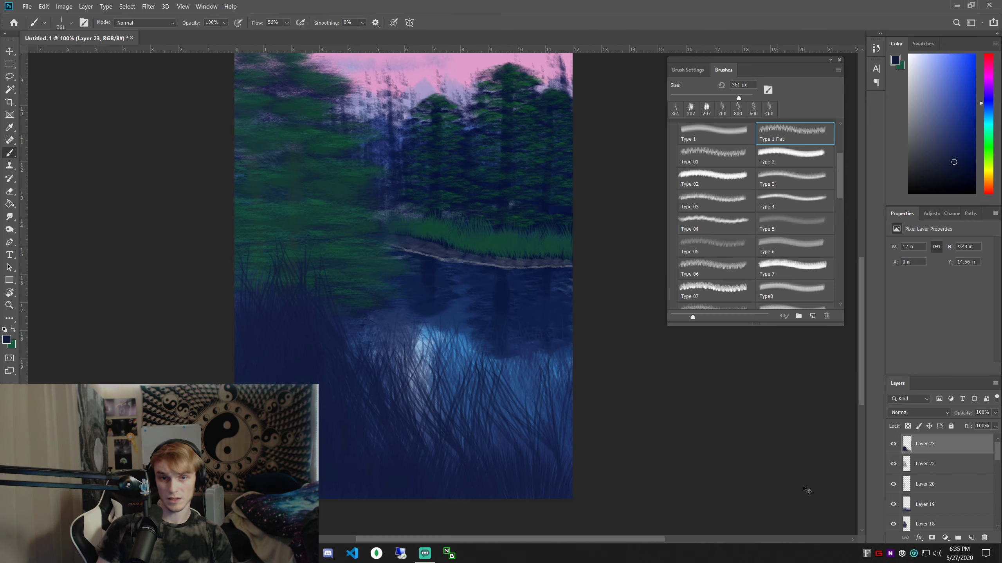
pyautogui.scroll(-1, 521, 433)
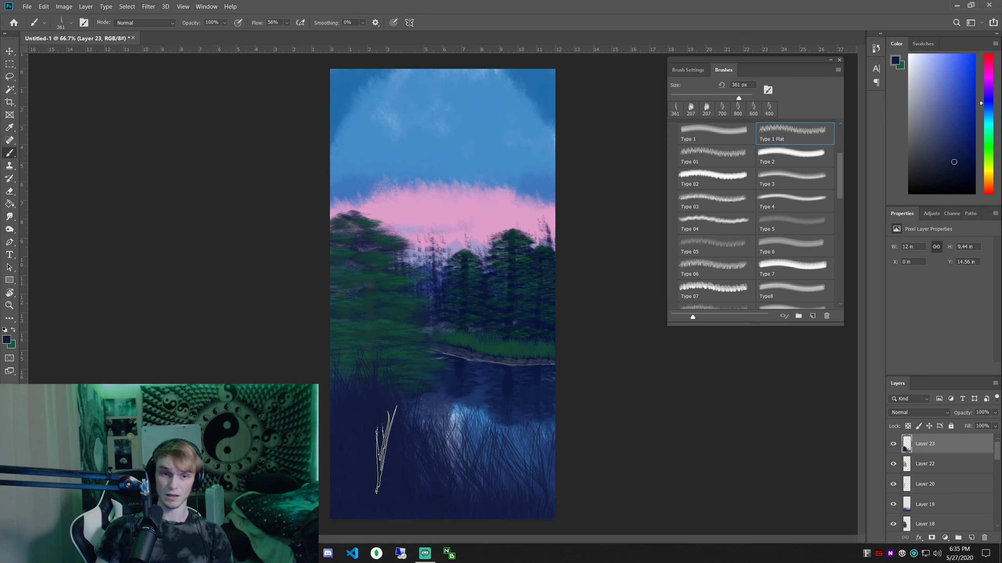
pyautogui.hotkey('ctrl', '-')
pyautogui.hotkey('ctrl', '+')
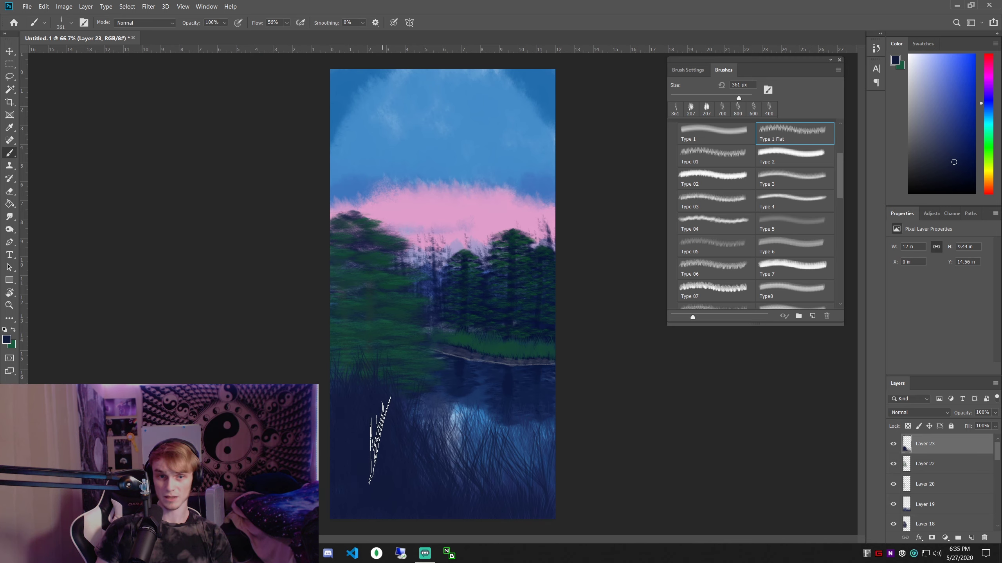
pyautogui.hotkey('ctrl', '-')
pyautogui.hotkey('ctrl', '+')
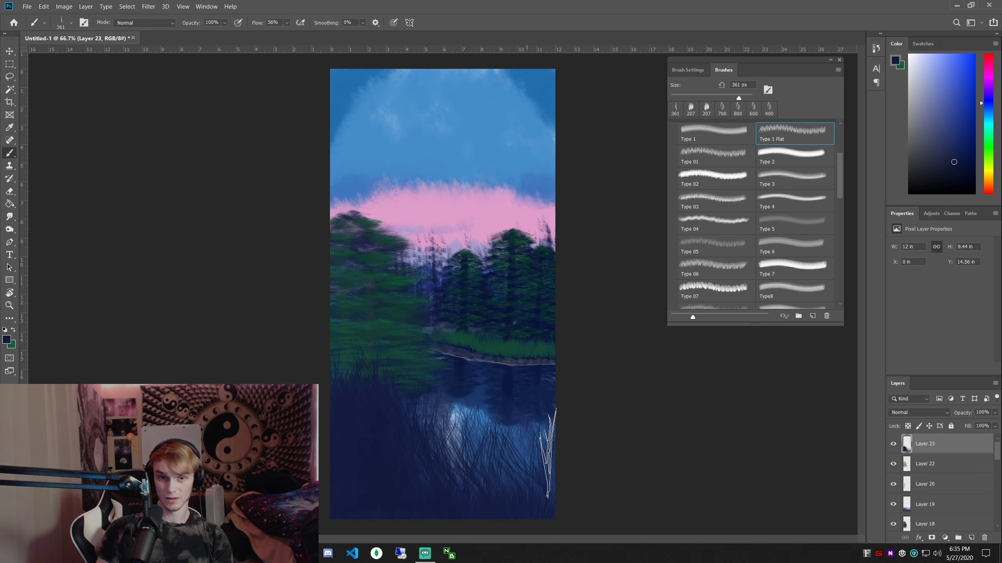
pyautogui.hotkey('ctrl', '-')
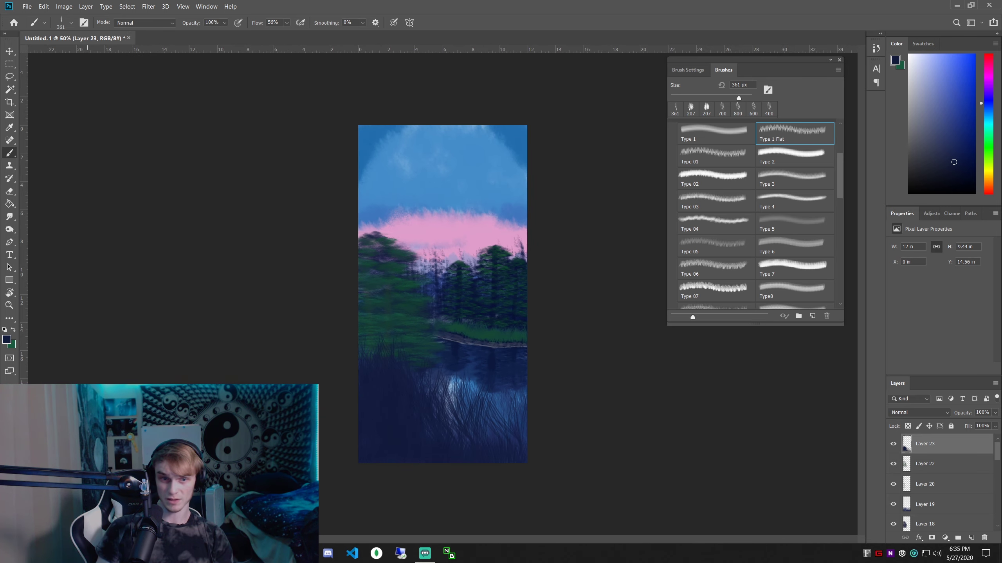
# Switch to YouTube and skip ahead through the Bob Ross painting video to examine how the dark foreground evergreens are painted
pyautogui.hotkey('alt', 'Tab')
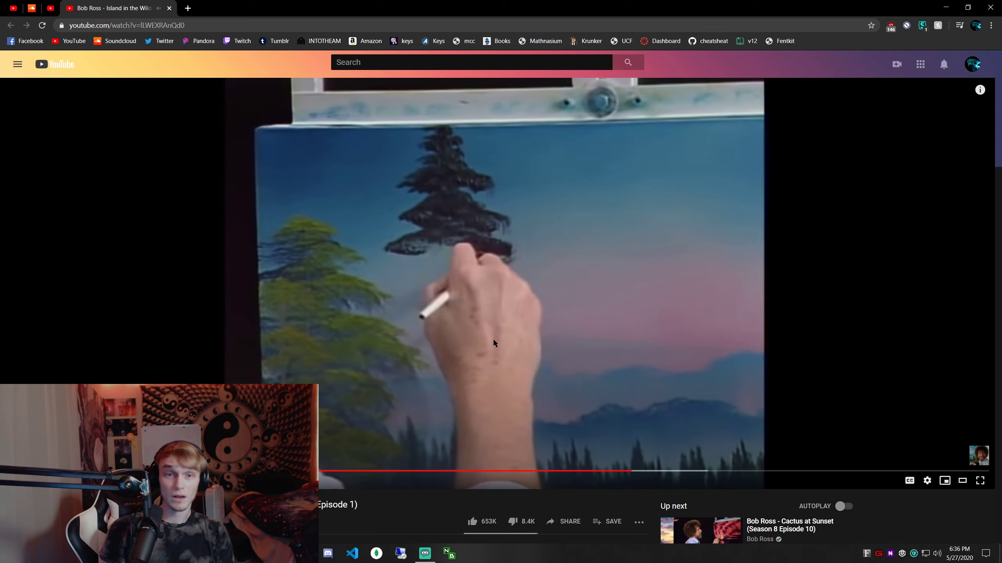
pyautogui.press('Right')
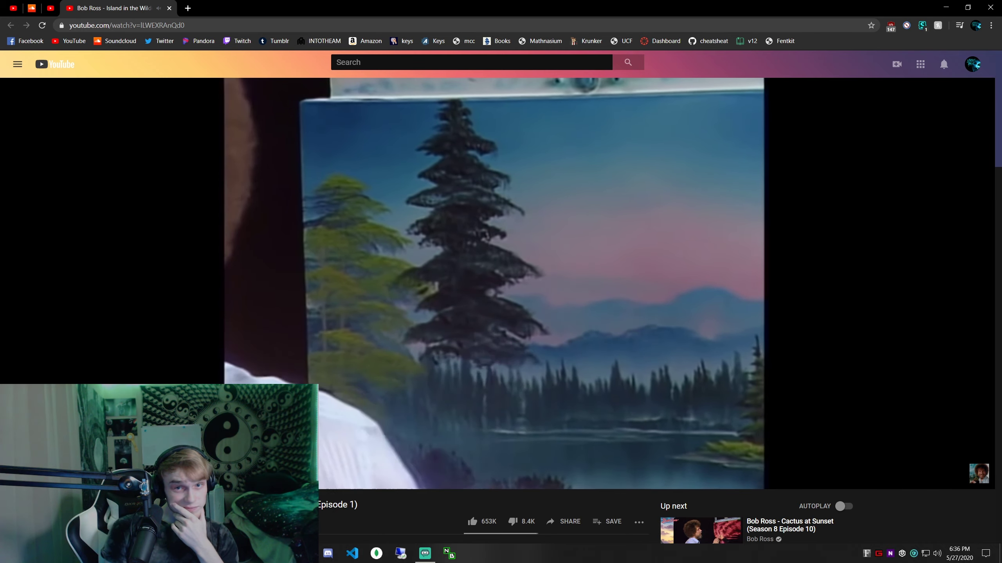
pyautogui.press('Right')
pyautogui.press('Right')
pyautogui.press('Right')
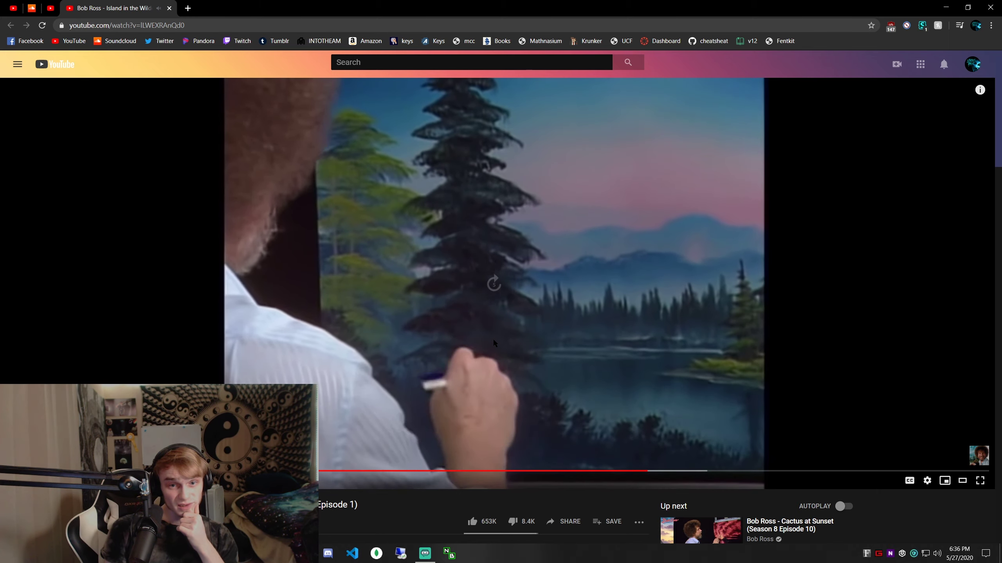
pyautogui.press('Right')
pyautogui.press('Right')
pyautogui.press('Right')
pyautogui.press('Right')
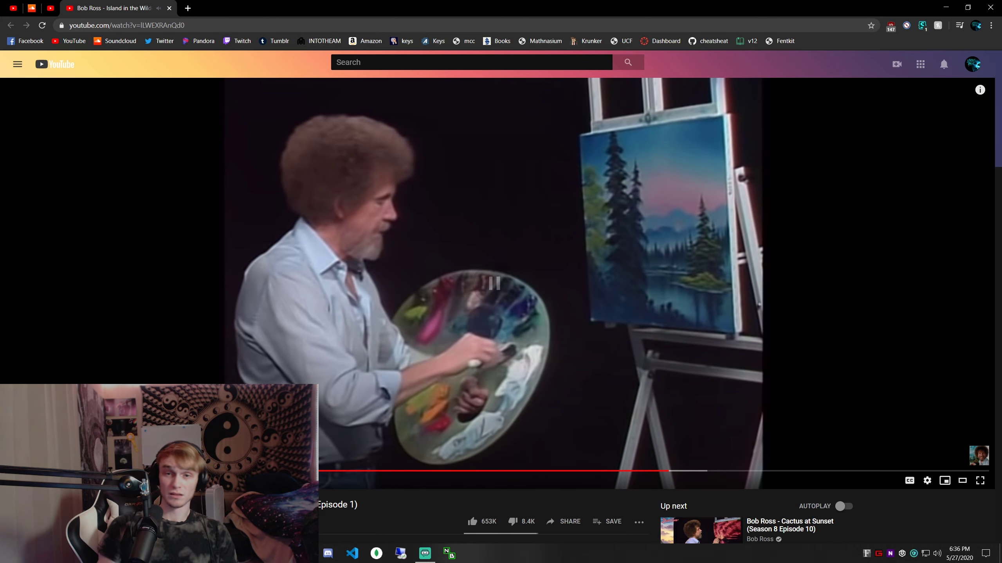
# Switch back to Photoshop, mix a dark brown from the midground trees' colour, and add a new layer below Layer 23 for the feathers02 brush
pyautogui.hotkey('alt', 'Tab')
pyautogui.hotkey('ctrl', '+')
pyautogui.hotkey('ctrl', '+')
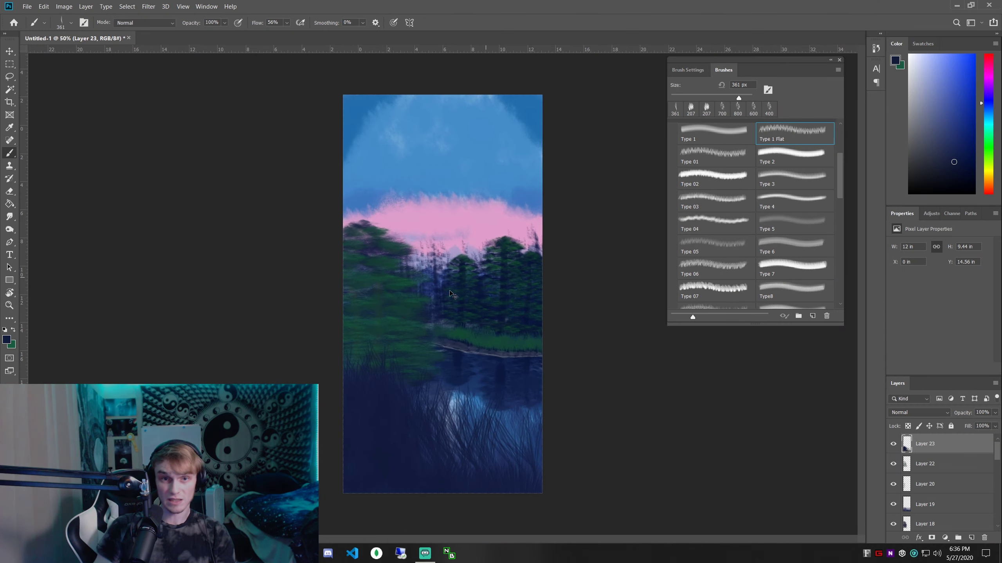
pyautogui.hotkey('ctrl', '+')
pyautogui.press('i')
pyautogui.click(574, 241)
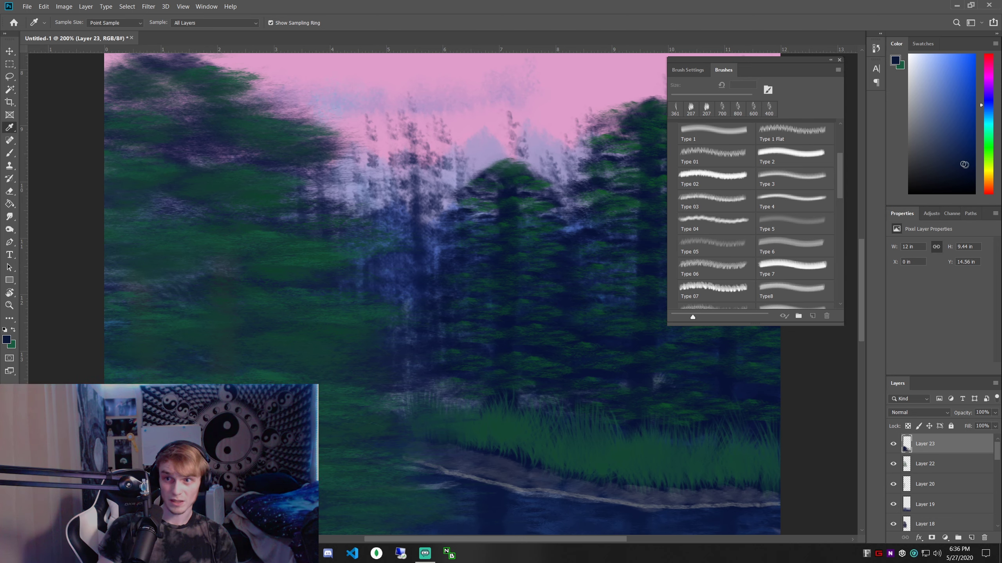
pyautogui.moveTo(990, 107); pyautogui.dragTo(989, 185)
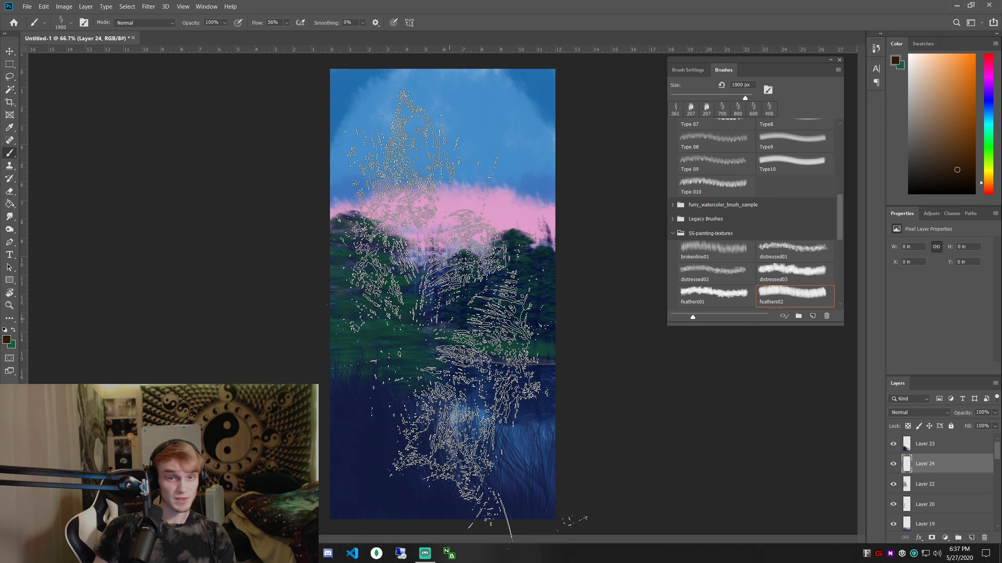
# Try dark brown strokes over the midground trees on Layer 24 with the feathers02 brush reduced to 175 px
pyautogui.press('[')
pyautogui.press('[')
pyautogui.press('[')
pyautogui.press('[')
pyautogui.press('[')
pyautogui.click(438, 287)
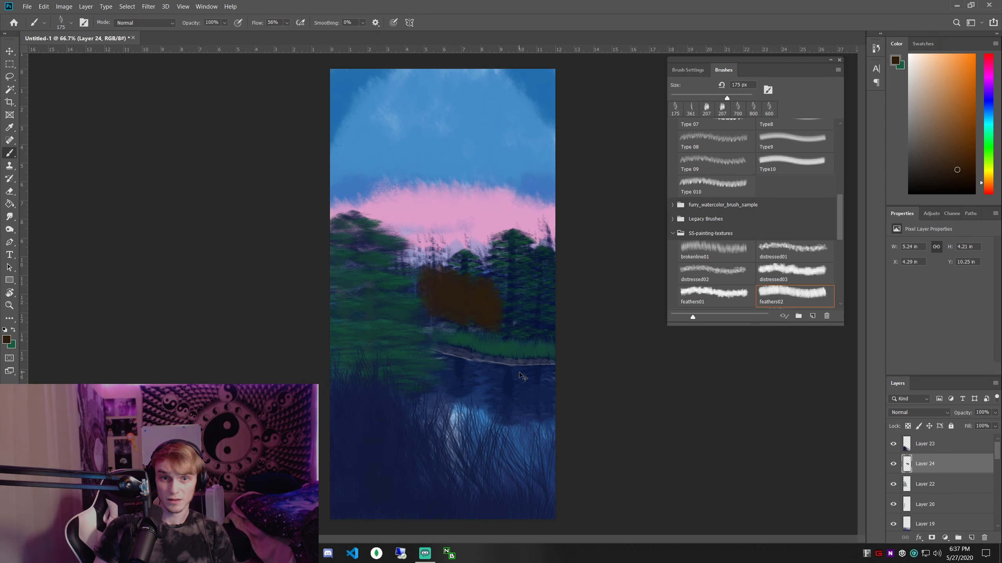
pyautogui.hotkey('ctrl', 'z')
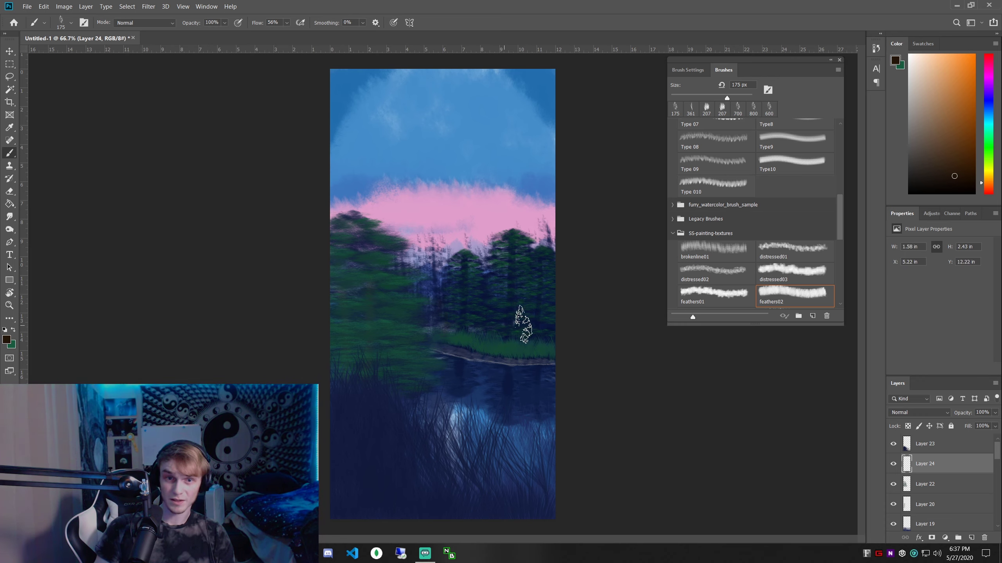
pyautogui.click(434, 312)
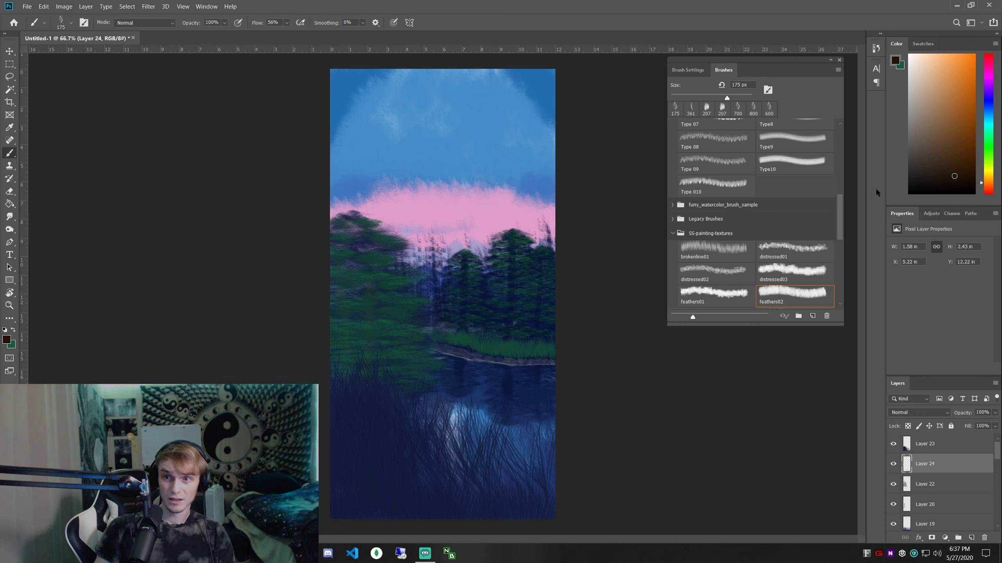
# Set the feathers02 brush to 250 px with 17% roundness, test it on the pink sky, and turn off scattering
pyautogui.press('F5')
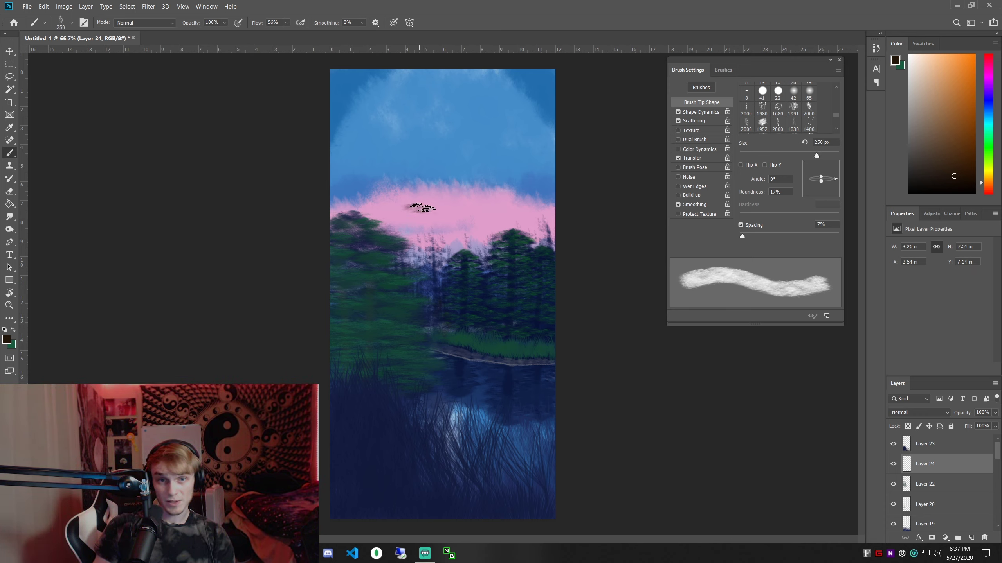
pyautogui.moveTo(421, 209); pyautogui.dragTo(419, 197)
pyautogui.hotkey('ctrl', 'z')
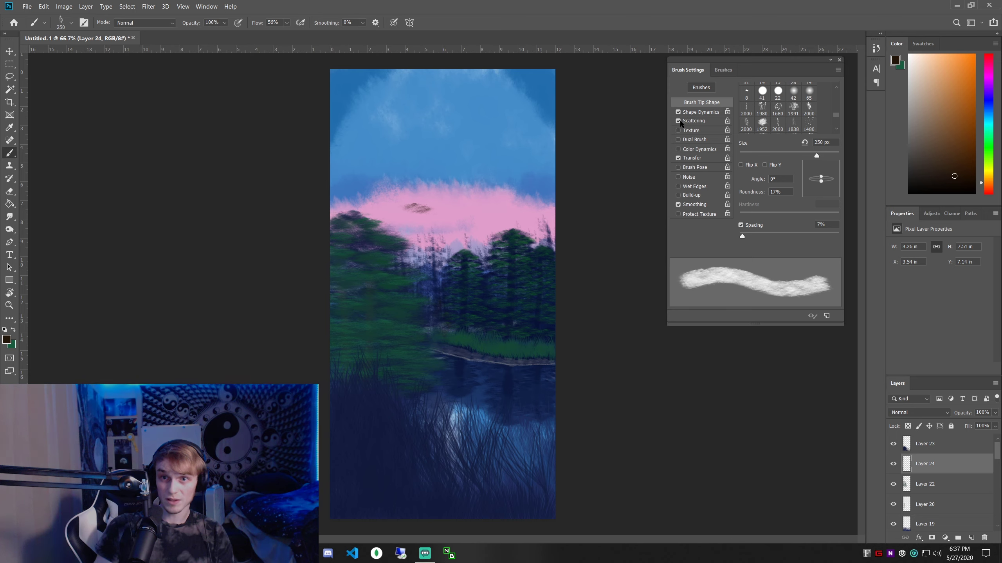
pyautogui.click(678, 121)
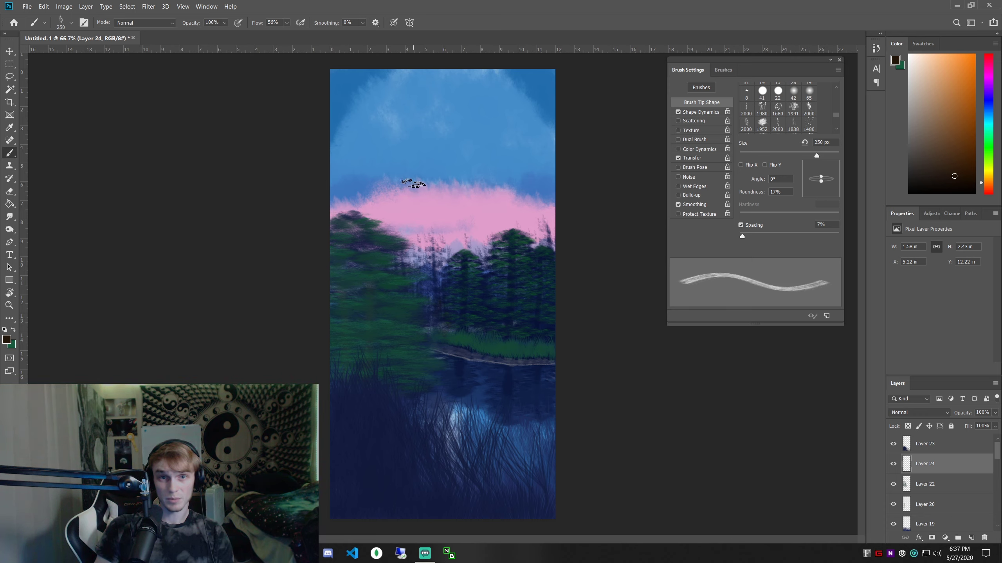
# Paint the dark brown top of a new tall tree above the pink clouds, setting the brush angle to -10° for the drooping branches
pyautogui.moveTo(416, 184); pyautogui.dragTo(415, 187)
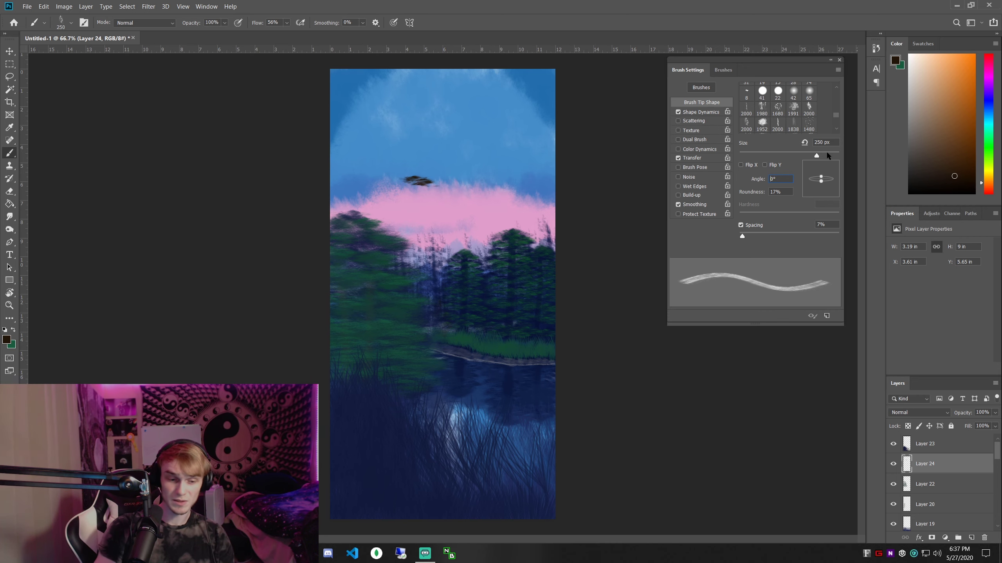
pyautogui.write('-10')
pyautogui.click(481, 168)
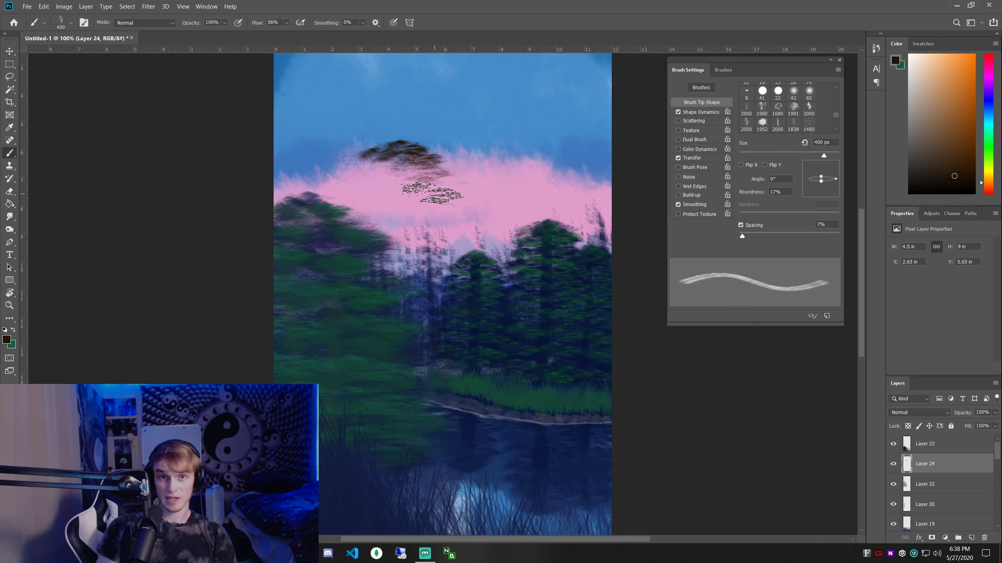
# Paint the new tree's upper foliage down through the pink sky with a 400 px brush at 0° angle
pyautogui.press(']')
pyautogui.press(']')
pyautogui.moveTo(427, 191)
pyautogui.mouseDown()
pyautogui.moveTo(426, 176)
pyautogui.moveTo(441, 183)
pyautogui.moveTo(434, 177)
pyautogui.moveTo(438, 229)
pyautogui.moveTo(431, 206)
pyautogui.mouseUp()
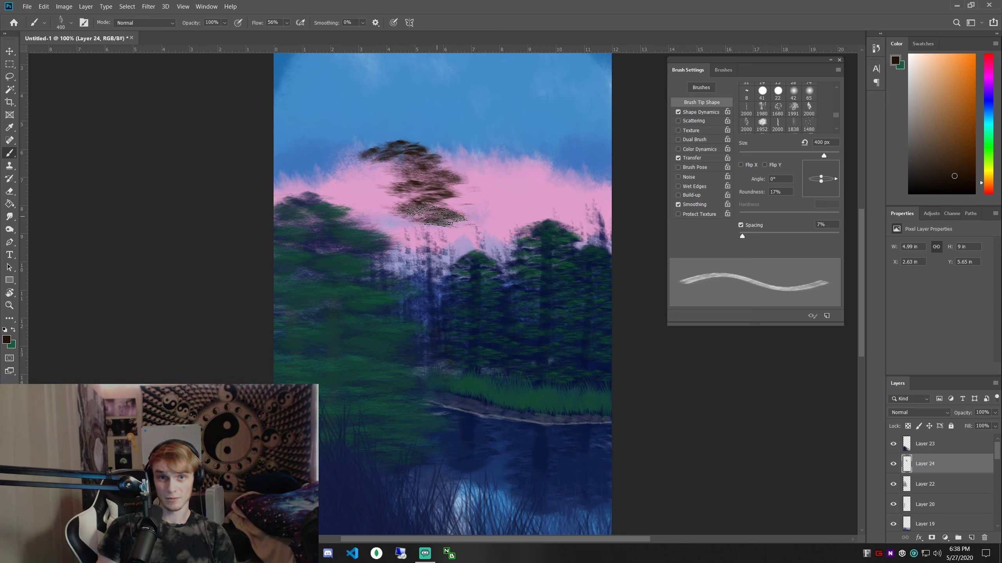
pyautogui.moveTo(436, 214); pyautogui.dragTo(426, 245)
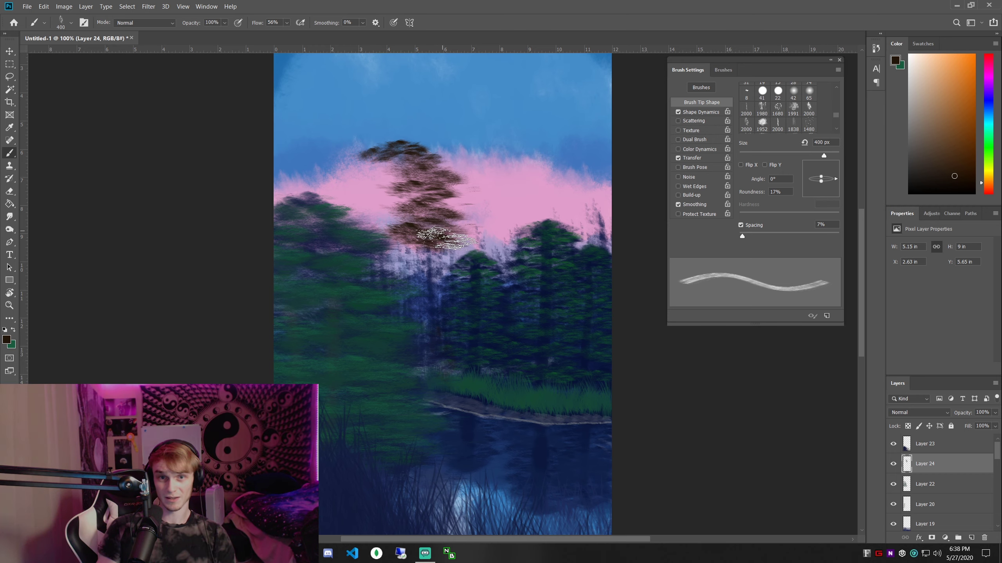
pyautogui.scroll(-1, 441, 229)
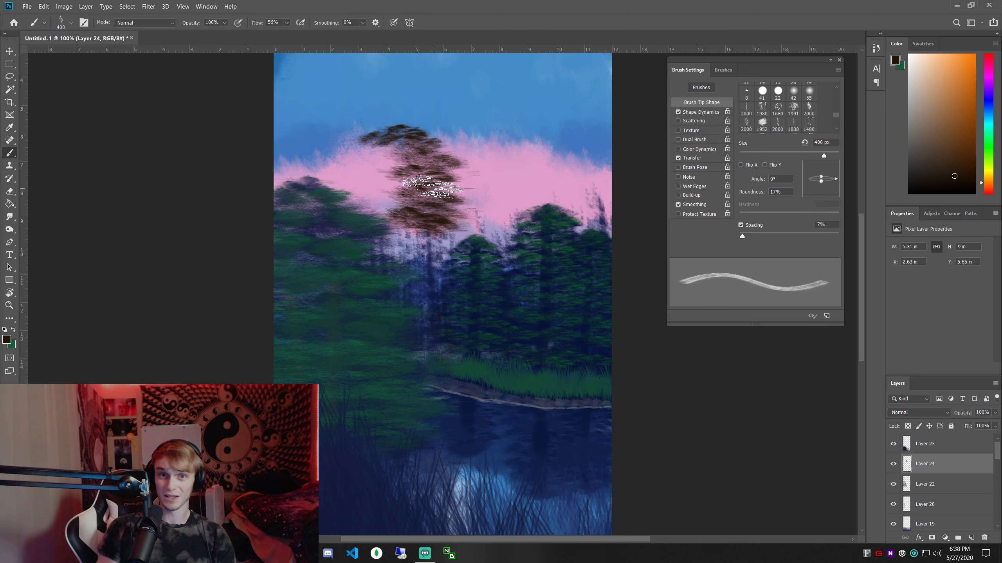
# Carry the brown tree's foliage down over the midground forest with a 500 px brush and fill out its crown at 400 px and 15° angle
pyautogui.scroll(-2, 439, 272)
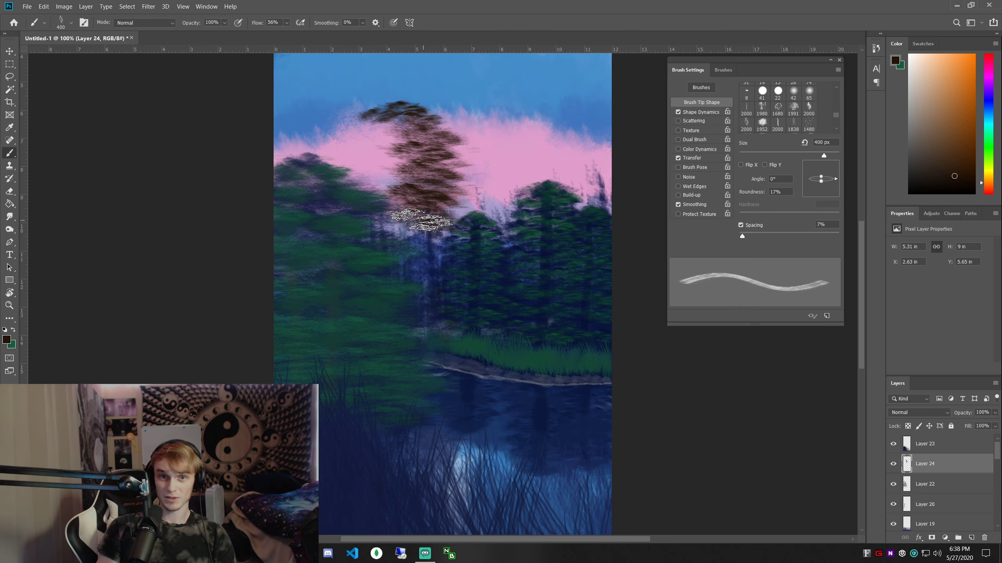
pyautogui.scroll(-2, 421, 221)
pyautogui.press(']')
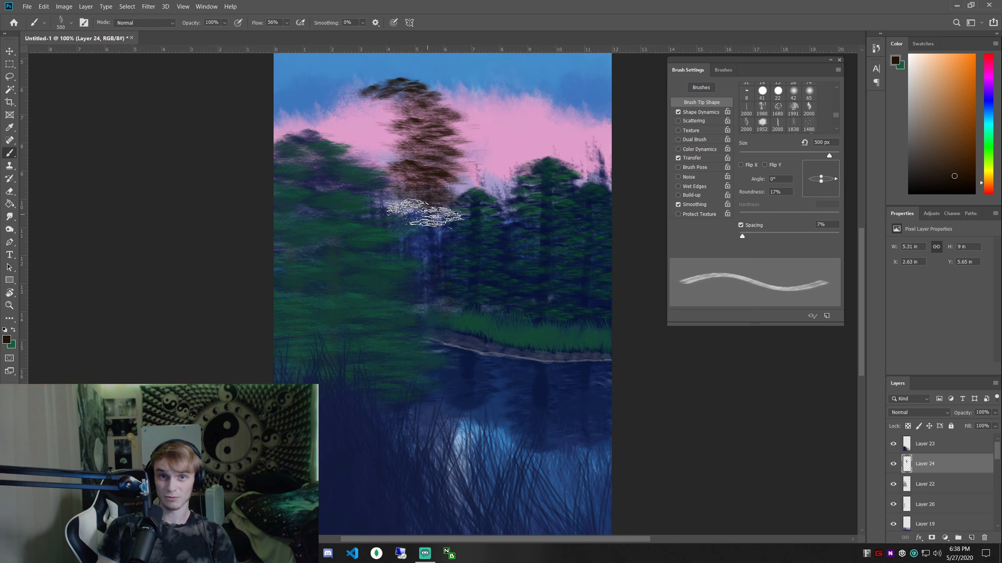
pyautogui.scroll(-2, 425, 219)
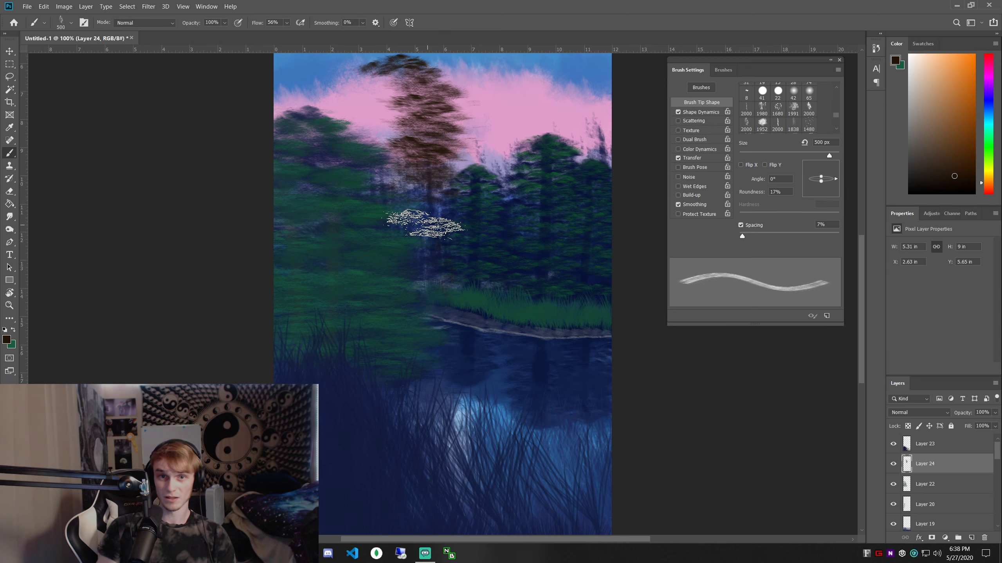
pyautogui.scroll(2, 425, 224)
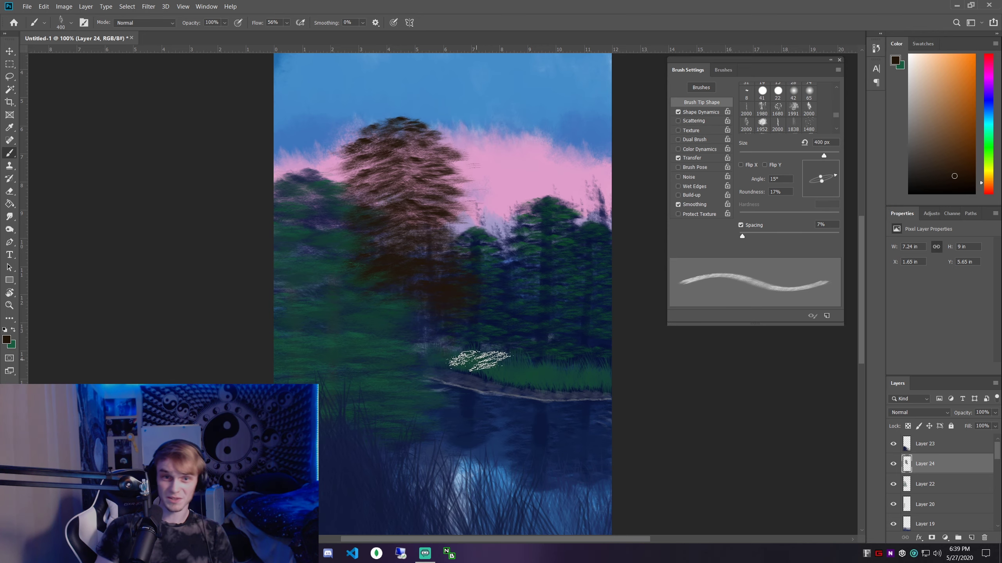
# Switch to the Bob Ross video in the browser, play it for reference on the trees, and return to the painting
pyautogui.scroll(-1, 444, 312)
pyautogui.scroll(1, 444, 311)
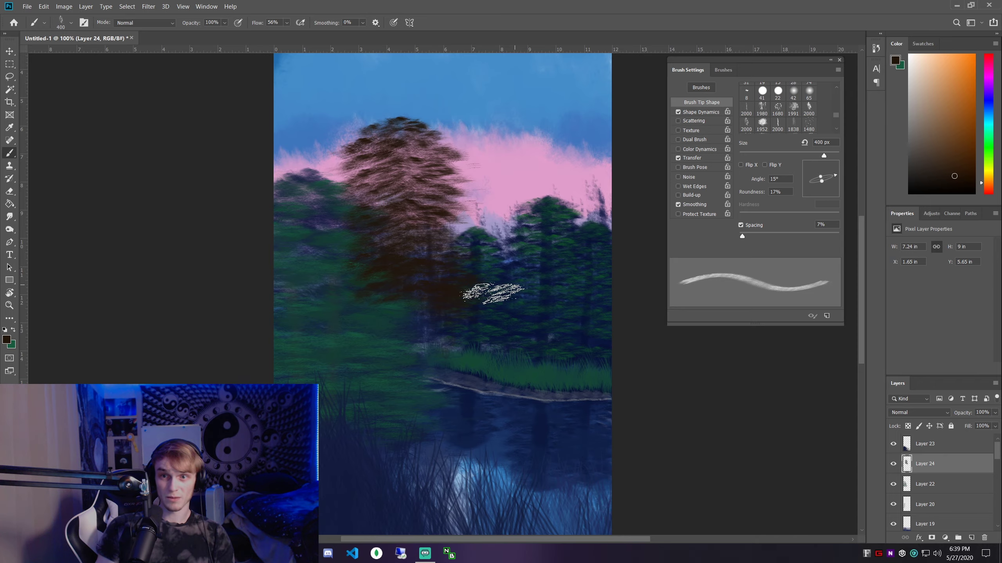
pyautogui.hotkey('alt', 'Tab')
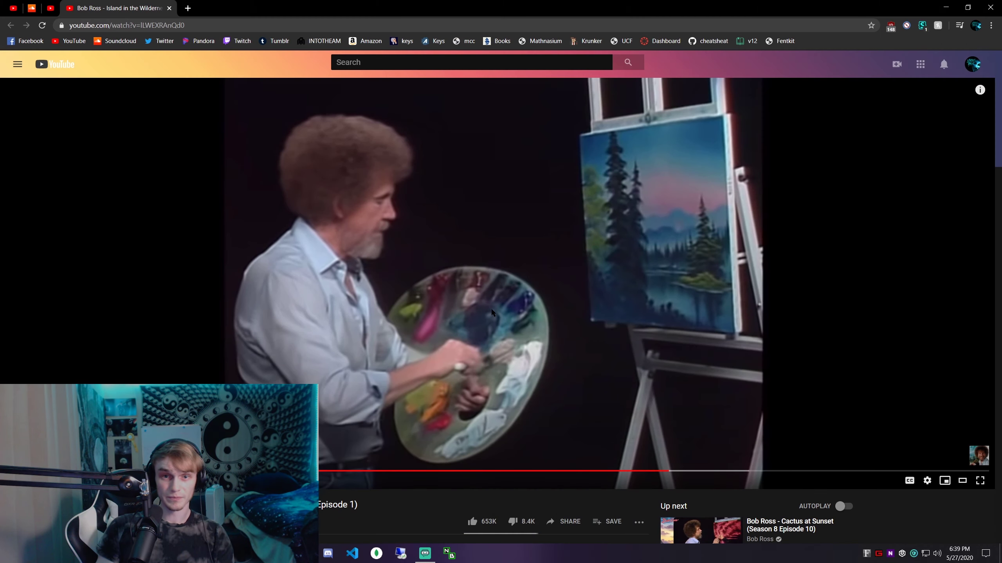
pyautogui.press('space')
pyautogui.hotkey('alt', 'Tab')
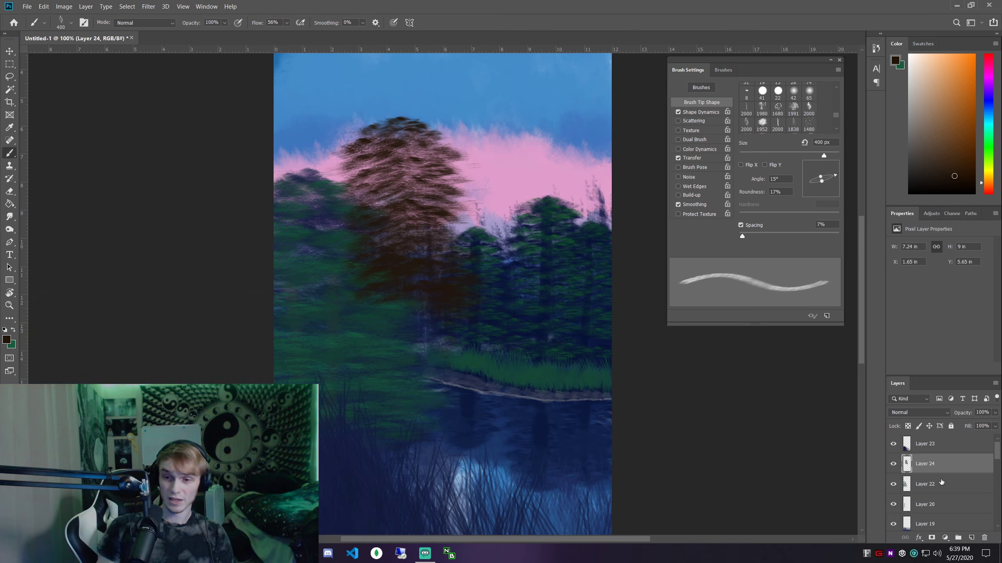
# Move Layer 24 above Layer 23 and, checking the Bob Ross video, extend the tree's foliage to the water at 600 px and 0° angle
pyautogui.moveTo(952, 466); pyautogui.dragTo(964, 445)
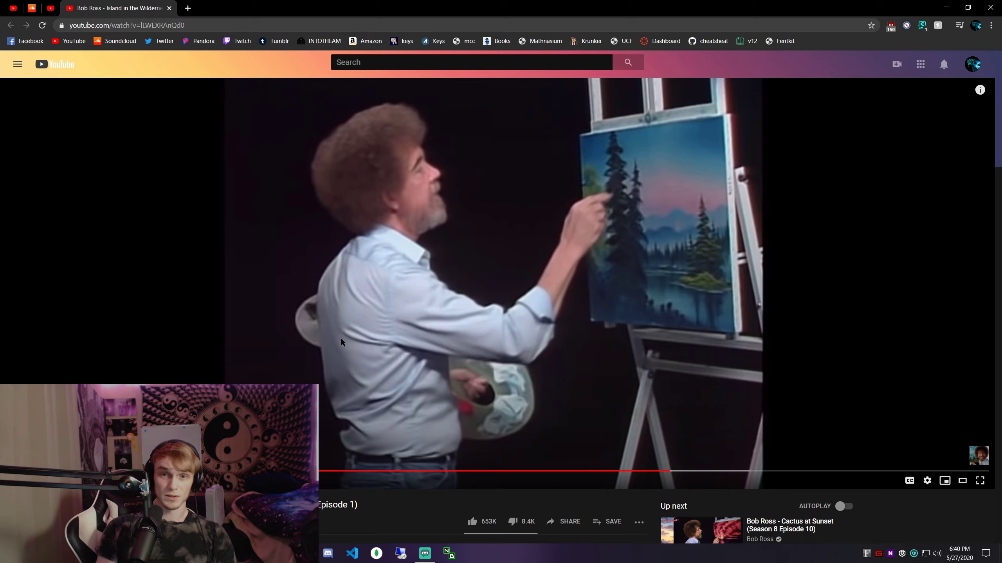
pyautogui.press('space')
pyautogui.press('space')
pyautogui.hotkey('alt', 'Tab')
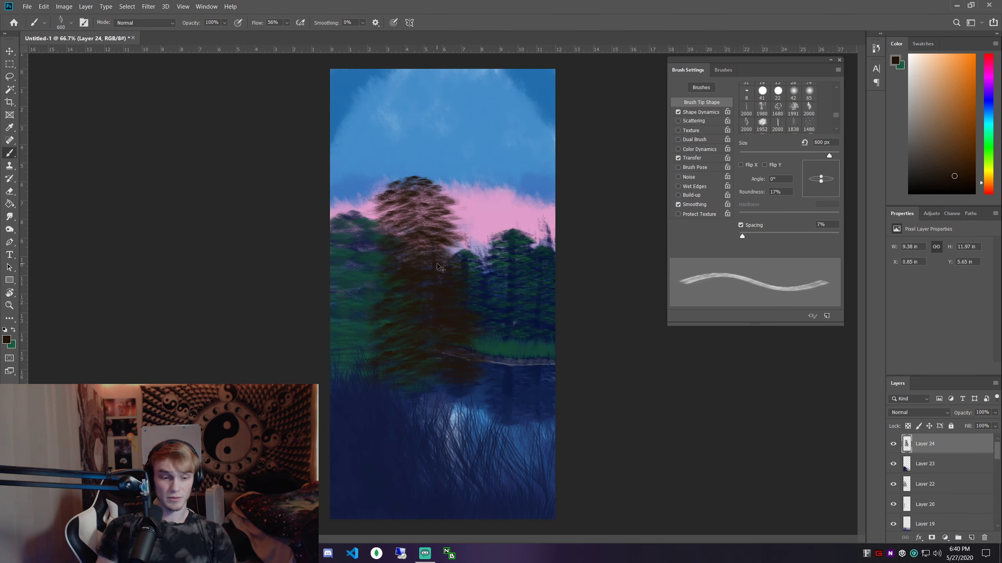
# Paint a solid dark brown trunk from the tree's crown down into the foreground grass with a 175 px brush
pyautogui.hotkey('ctrl', '+')
pyautogui.press('[')
pyautogui.press('[')
pyautogui.press('[')
pyautogui.press('[')
pyautogui.press('[')
pyautogui.press('[')
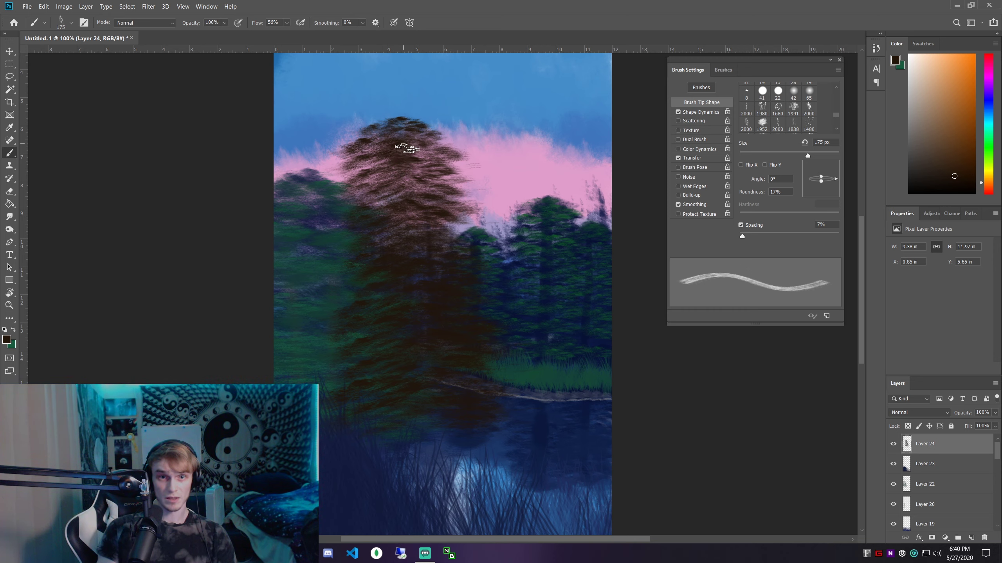
pyautogui.moveTo(396, 136); pyautogui.dragTo(414, 252)
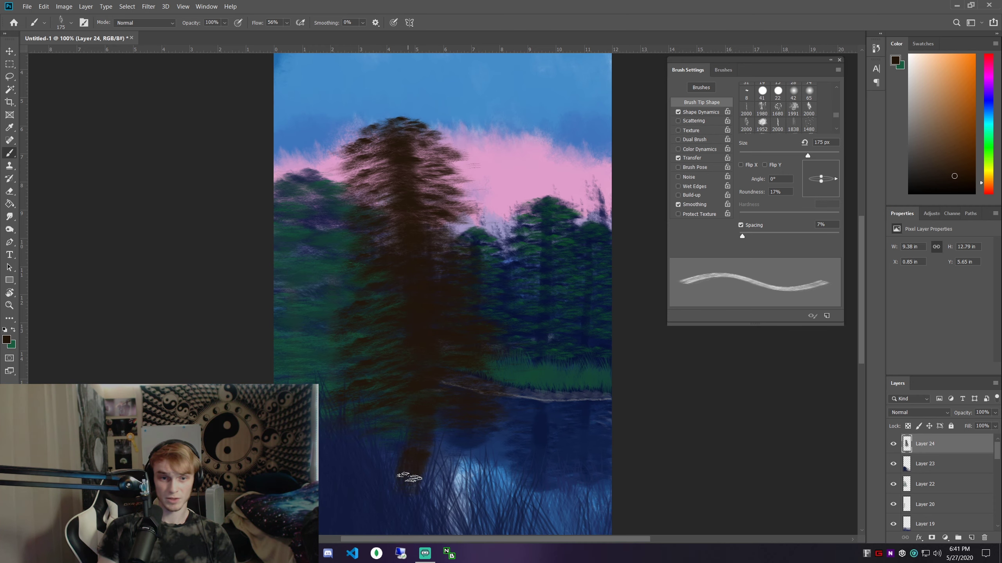
pyautogui.moveTo(409, 478); pyautogui.dragTo(411, 475)
pyautogui.hotkey('ctrl', '-')
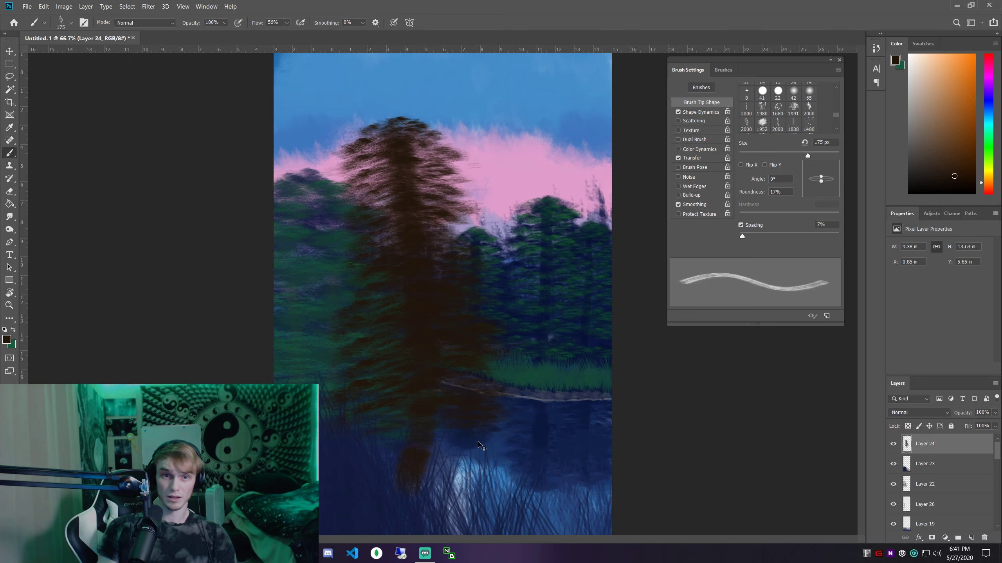
# Fill out the lowest brown foliage beside the trunk base, over the water, with a 700 px brush
pyautogui.hotkey('ctrl', '+')
pyautogui.press(']')
pyautogui.press(']')
pyautogui.press(']')
pyautogui.press(']')
pyautogui.press(']')
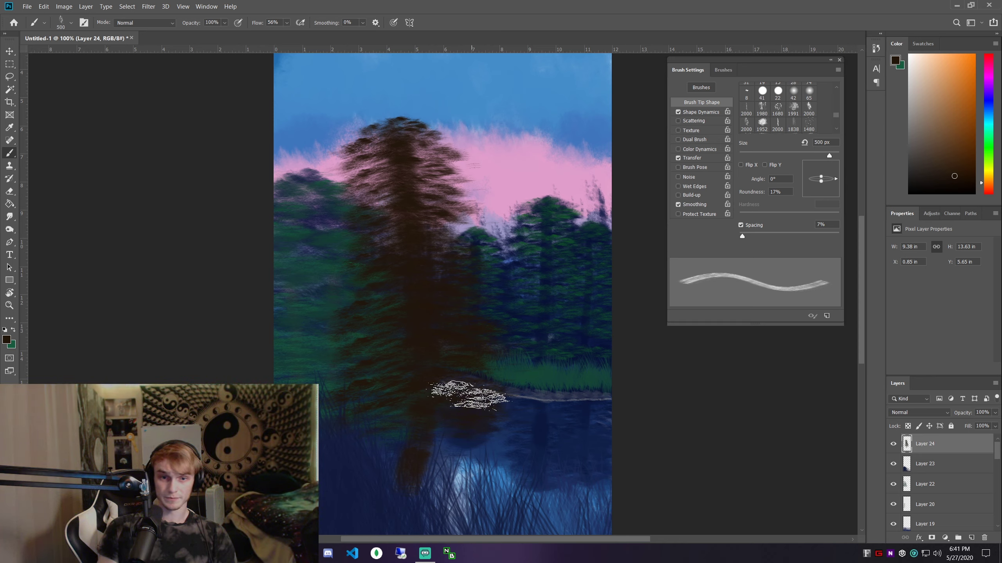
pyautogui.press(']')
pyautogui.press(']')
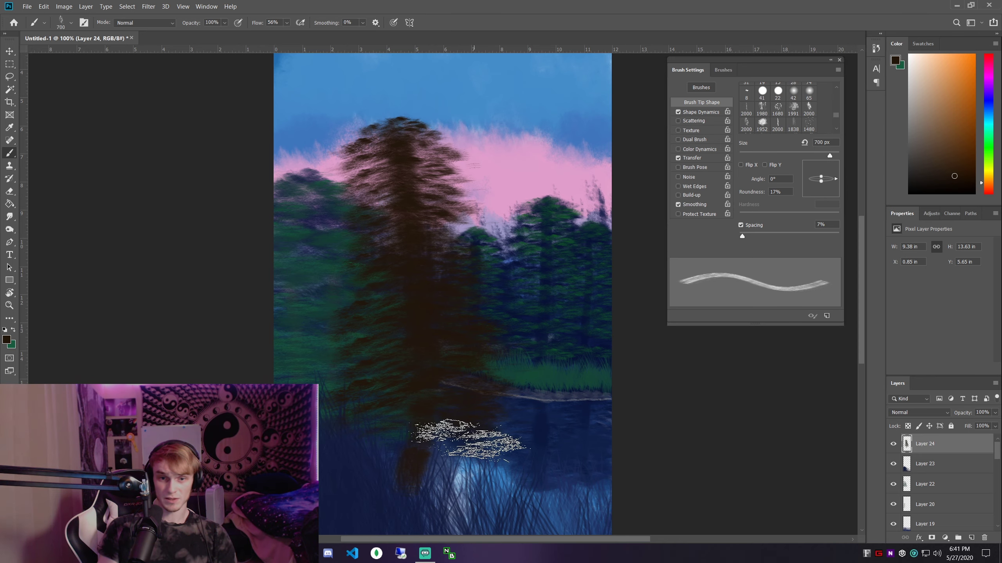
pyautogui.moveTo(469, 441)
pyautogui.mouseDown()
pyautogui.moveTo(458, 477)
pyautogui.moveTo(480, 450)
pyautogui.mouseUp()
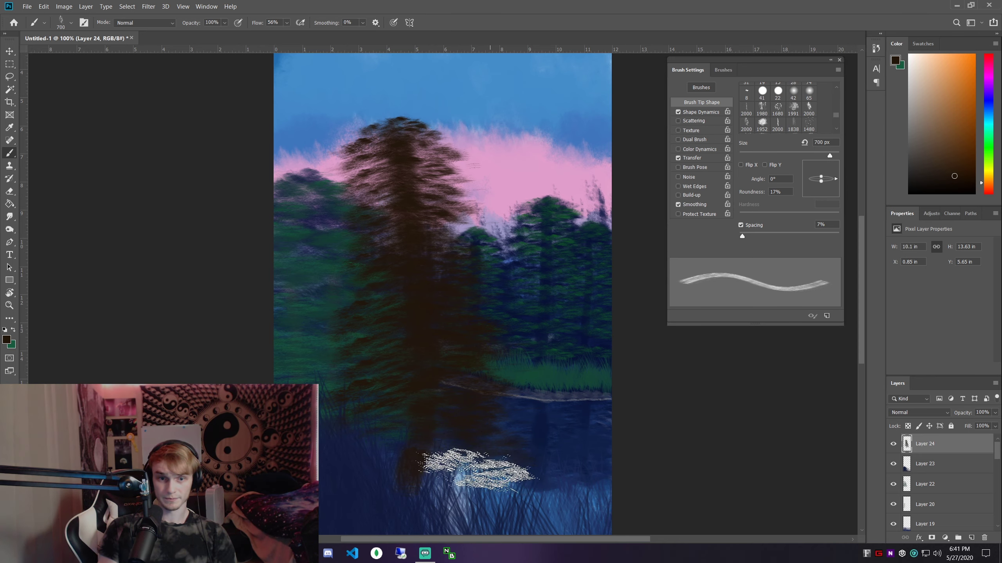
pyautogui.hotkey('ctrl', '-')
# Check the Bob Ross video and build up two treetops above the crown with a 250 px brush at 8° angle and 31% roundness
pyautogui.hotkey('alt', 'Tab')
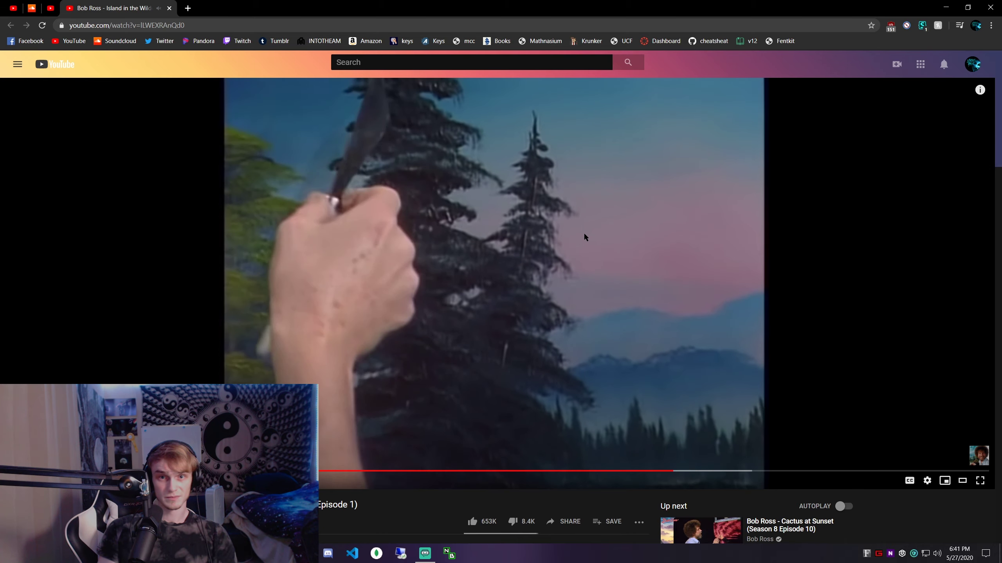
pyautogui.click(645, 191)
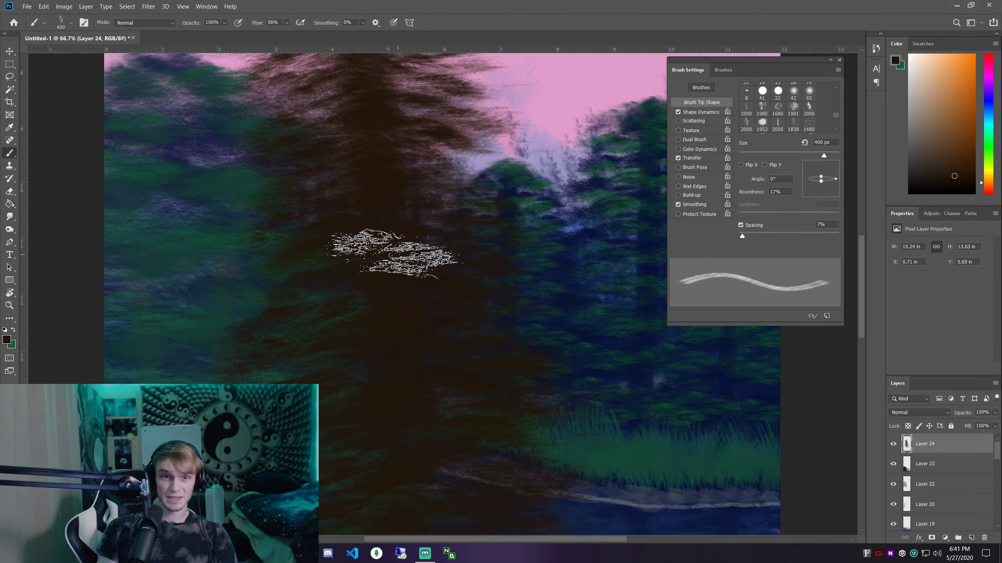
pyautogui.scroll(3, 398, 255)
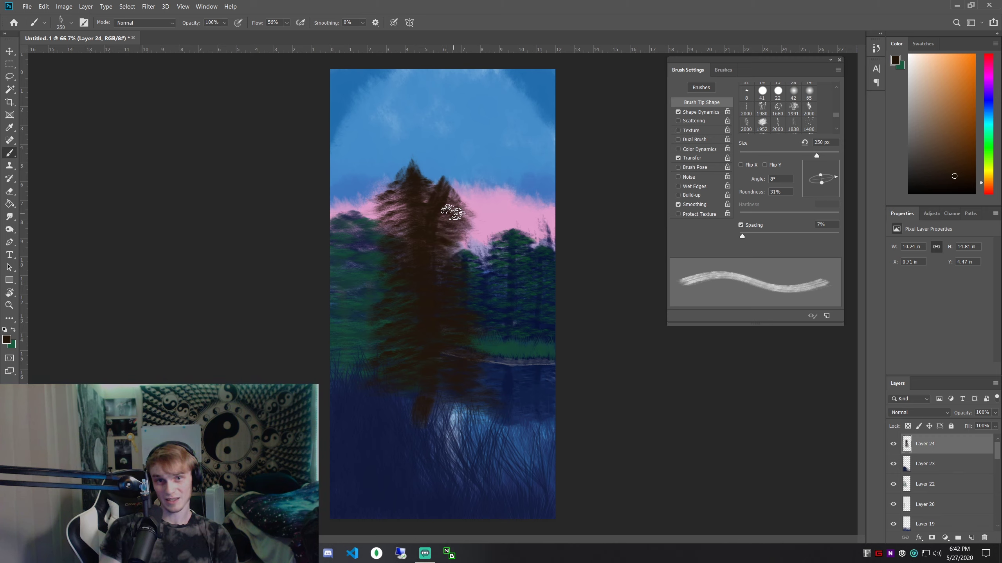
# Set the brush to 150 px, -61° angle and 82% roundness, and shape the slanted pointed tip of the second treetop
pyautogui.press('[')
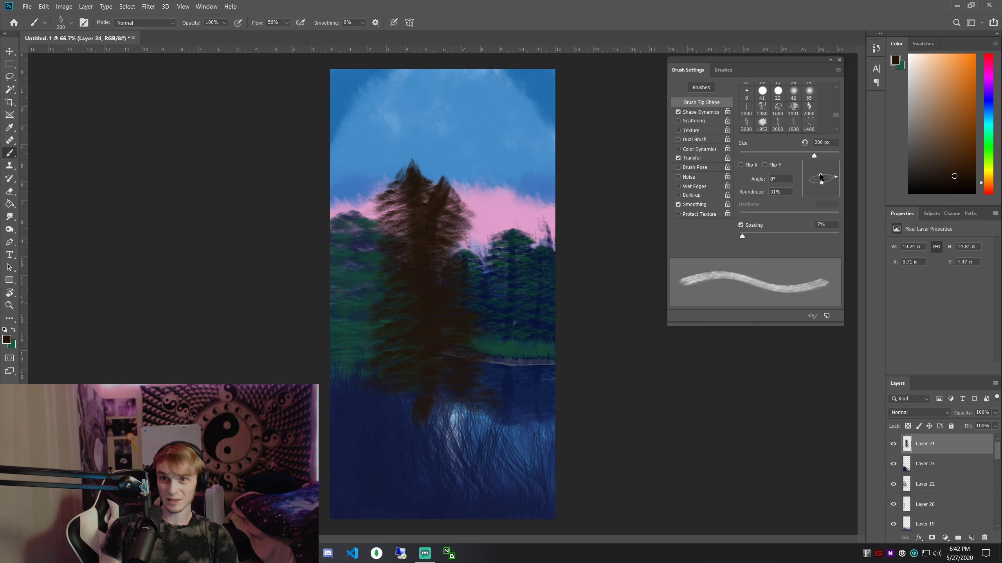
pyautogui.moveTo(820, 176); pyautogui.dragTo(830, 174)
pyautogui.press('[')
pyautogui.press('[')
pyautogui.hotkey('ctrl', '+')
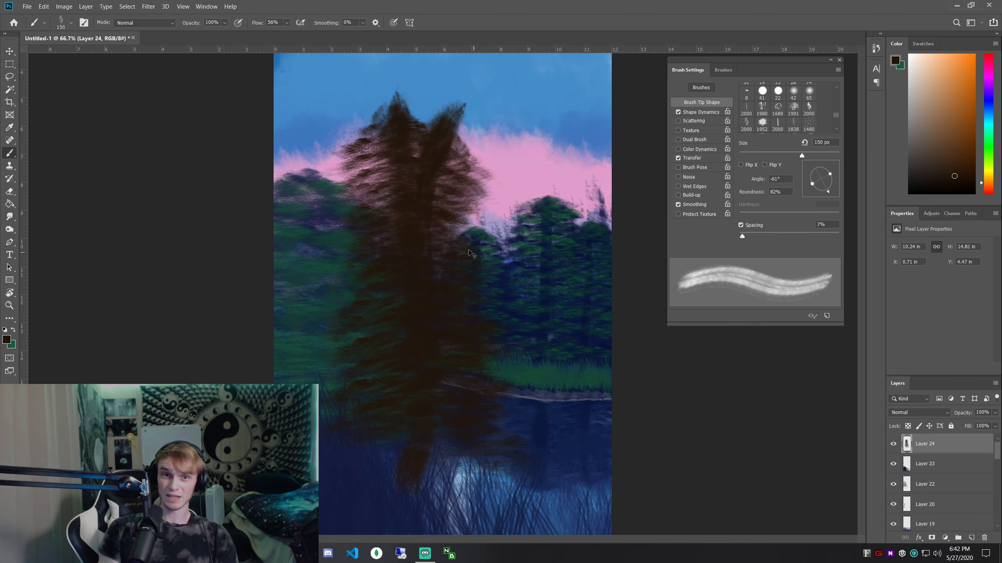
# Add slightly lighter brown strokes along the second tree's upper trunk with a 35 px brush
pyautogui.scroll(2, 477, 246)
pyautogui.hotkey('ctrl', '+')
pyautogui.hotkey('ctrl', '+')
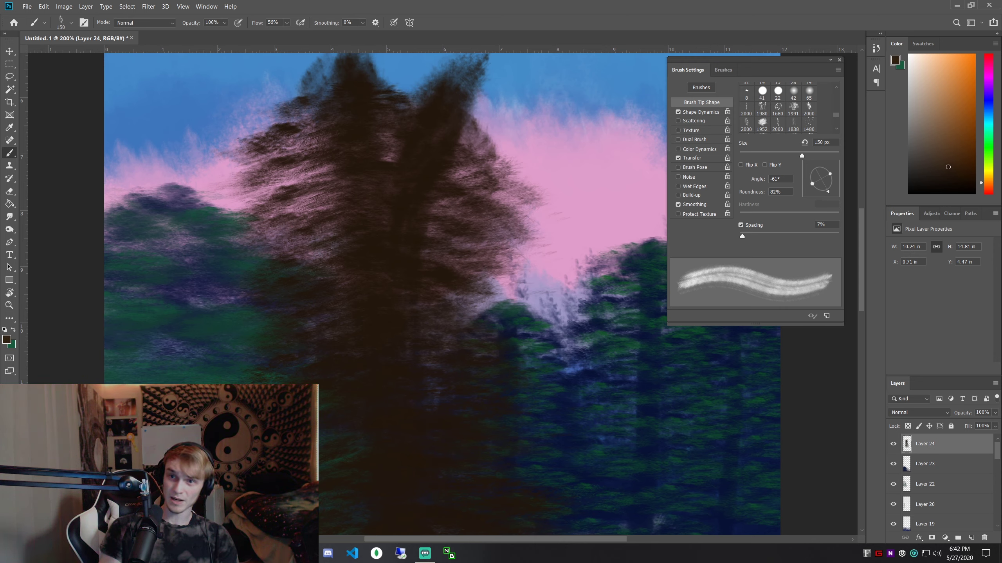
pyautogui.press('[')
pyautogui.press('[')
pyautogui.press('[')
pyautogui.press('[')
pyautogui.press('[')
pyautogui.press('[')
pyautogui.press('[')
pyautogui.press('[')
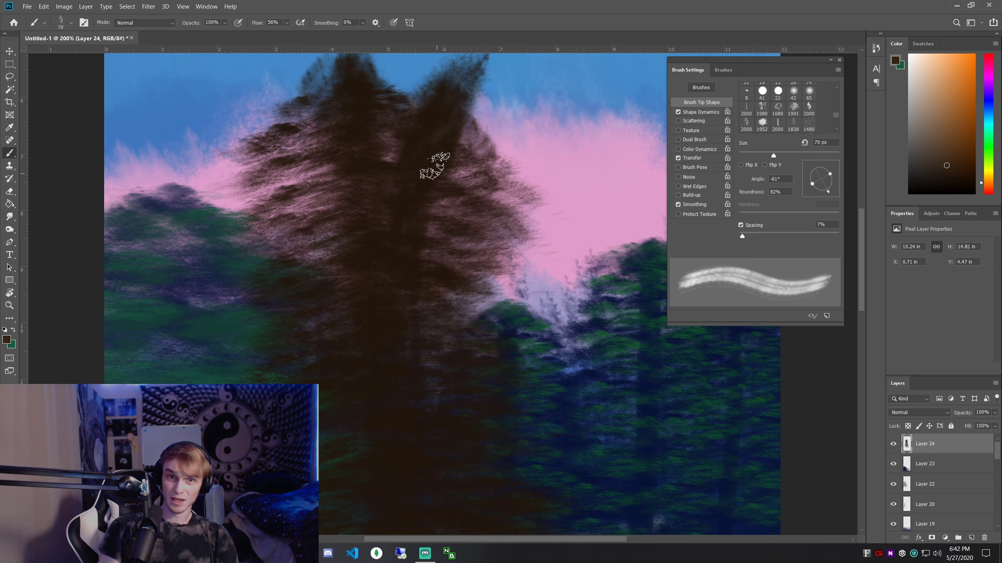
pyautogui.press('[')
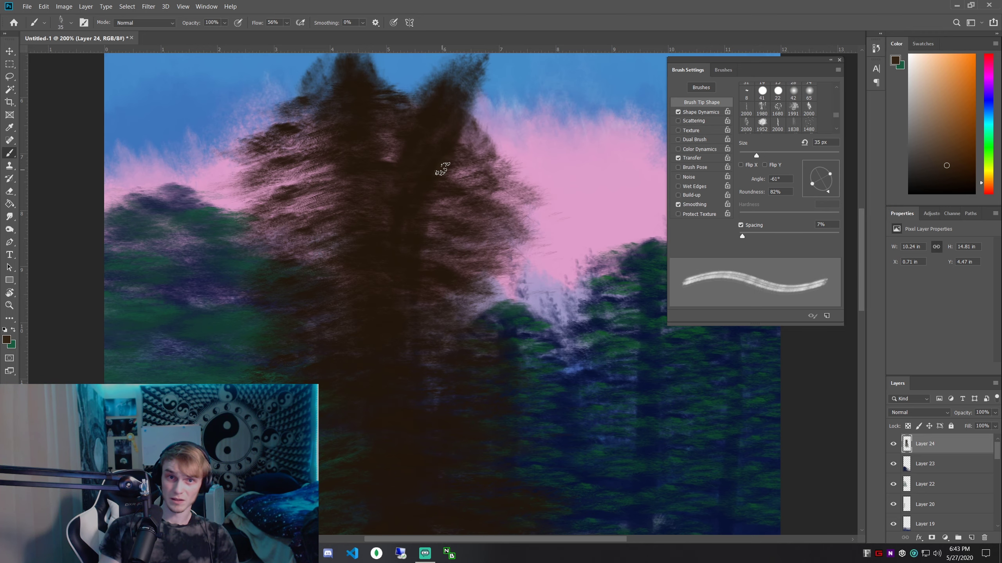
pyautogui.hotkey('ctrl', '-')
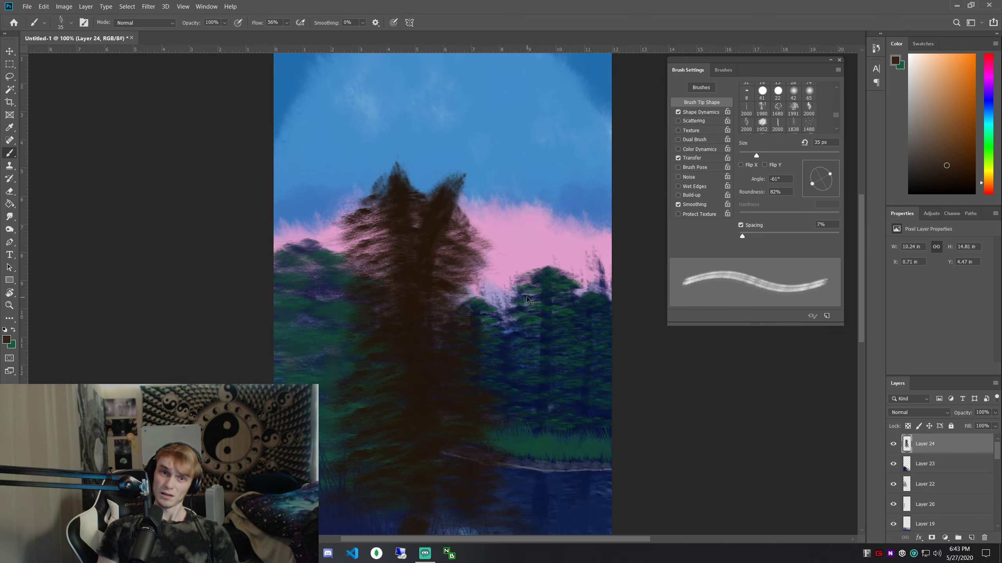
pyautogui.hotkey('ctrl', '+')
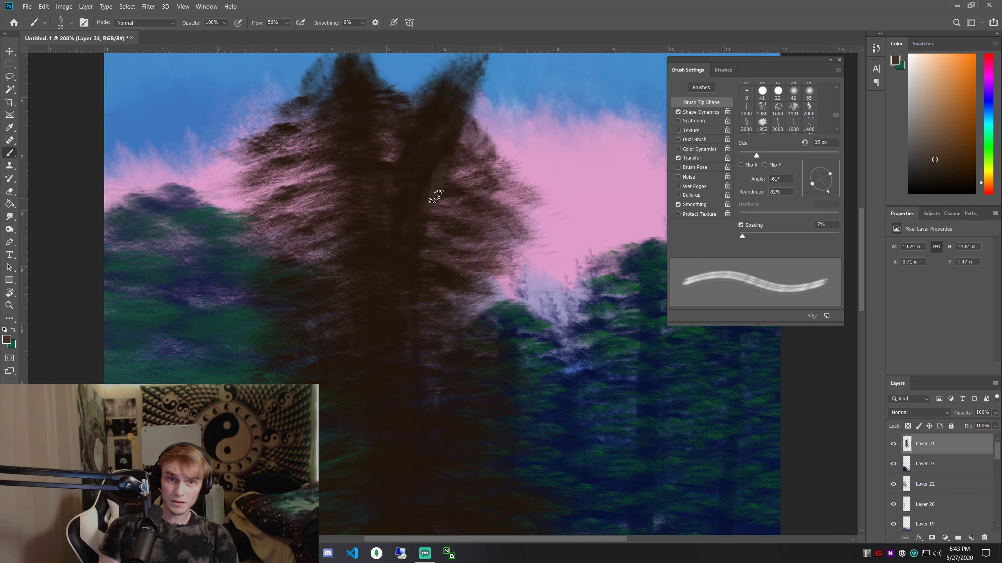
# Continue the subtle brown trunk strokes down both trees with a 45 px brush, darkening the colour slightly
pyautogui.hotkey('ctrl', '-')
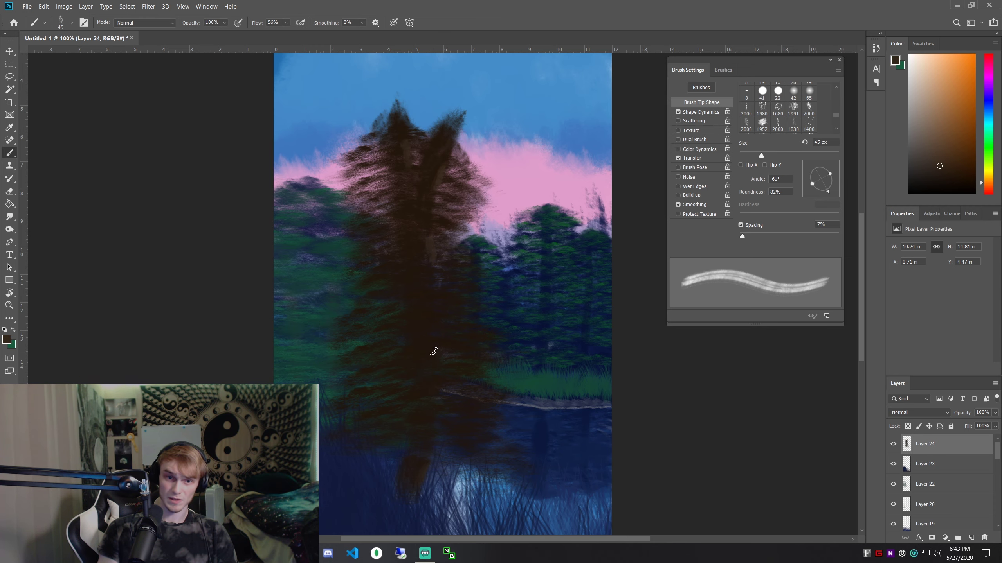
pyautogui.hotkey('ctrl', '+')
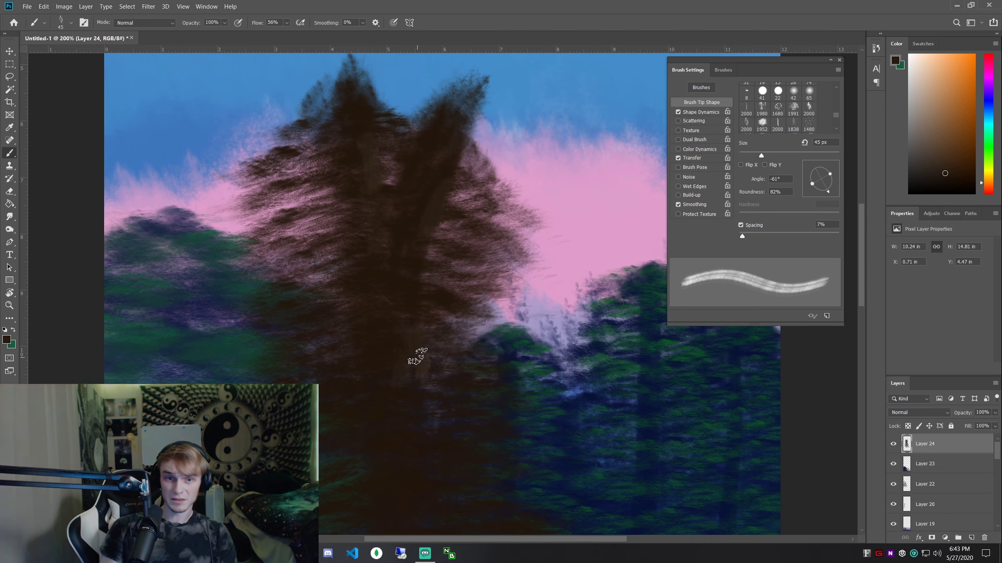
pyautogui.scroll(-2, 433, 355)
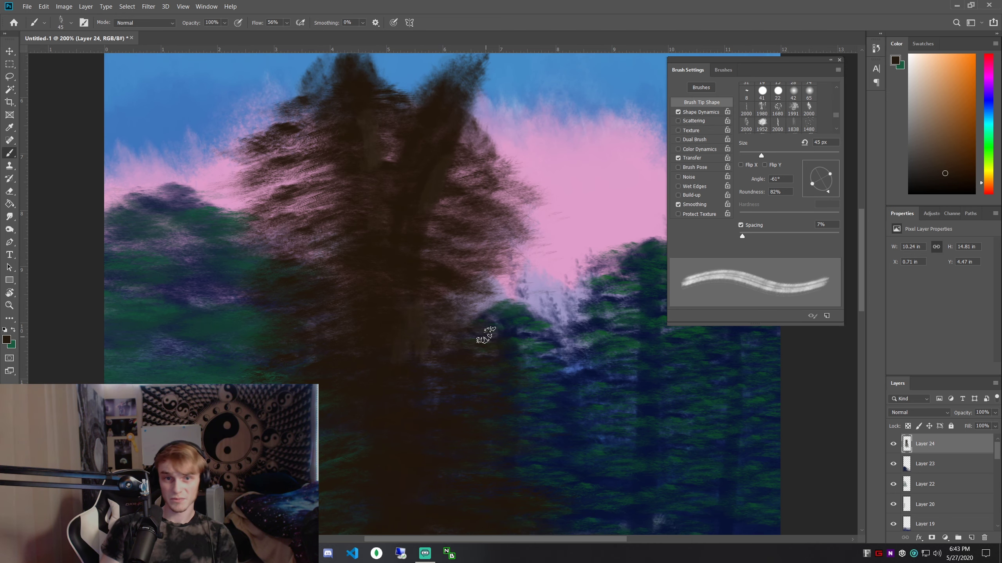
pyautogui.scroll(-3, 427, 245)
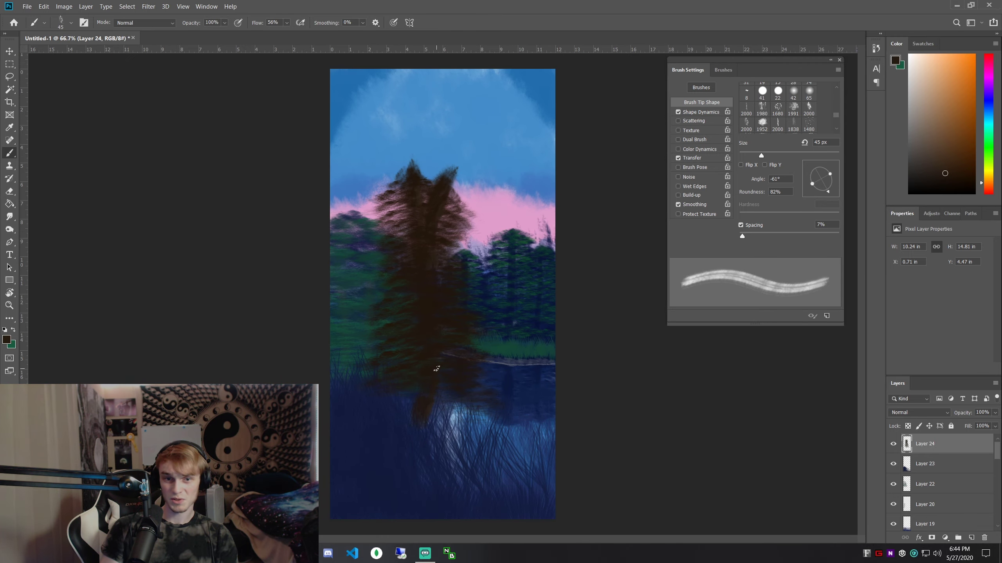
# Refine the middle section of the trunks with finer strokes, reducing the brush to 35 px and 30 px
pyautogui.press('[')
pyautogui.scroll(5, 436, 369)
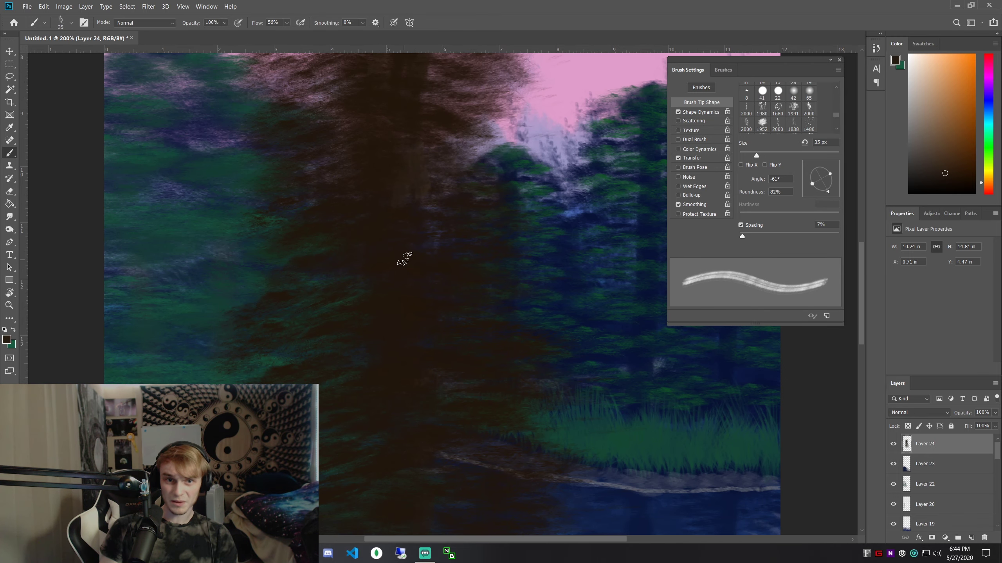
pyautogui.scroll(3, 405, 259)
pyautogui.press('[')
pyautogui.scroll(1, 406, 245)
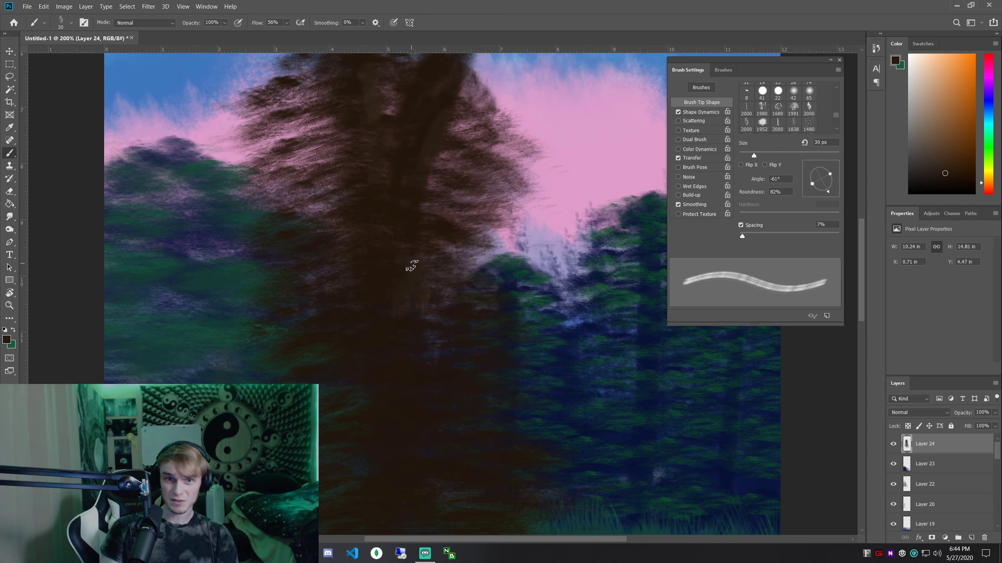
pyautogui.scroll(-3, 432, 363)
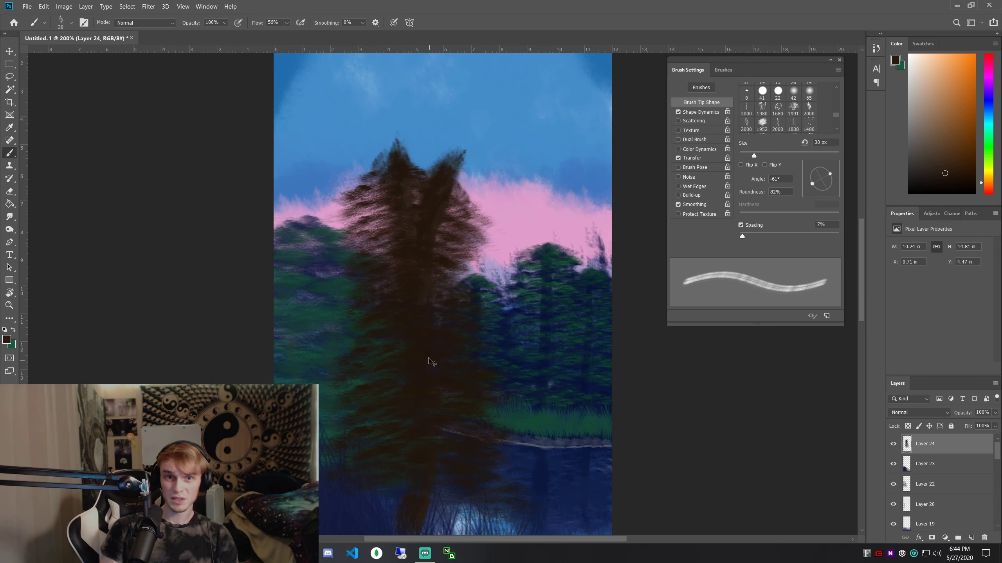
pyautogui.scroll(-1, 434, 235)
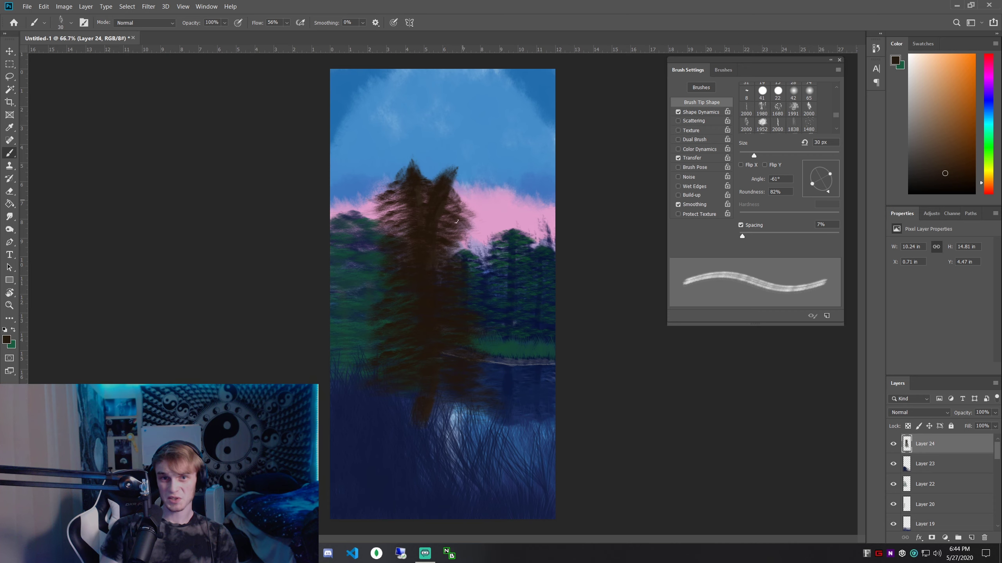
# Sample the tree's dark brown and paint a second trunk base reaching into the foreground grass with a 60 px brush
pyautogui.press(']')
pyautogui.press(']')
pyautogui.press(']')
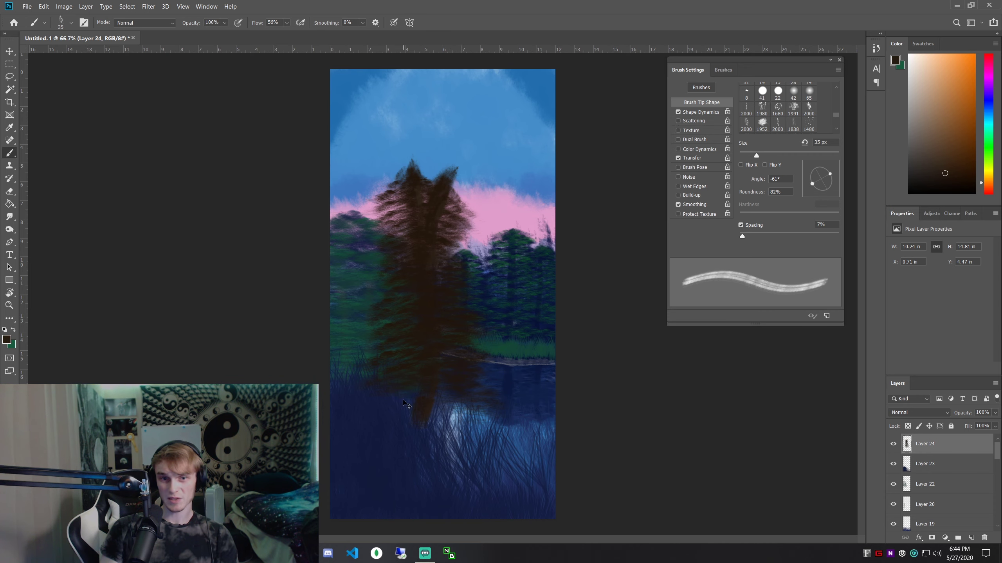
pyautogui.scroll(1, 401, 395)
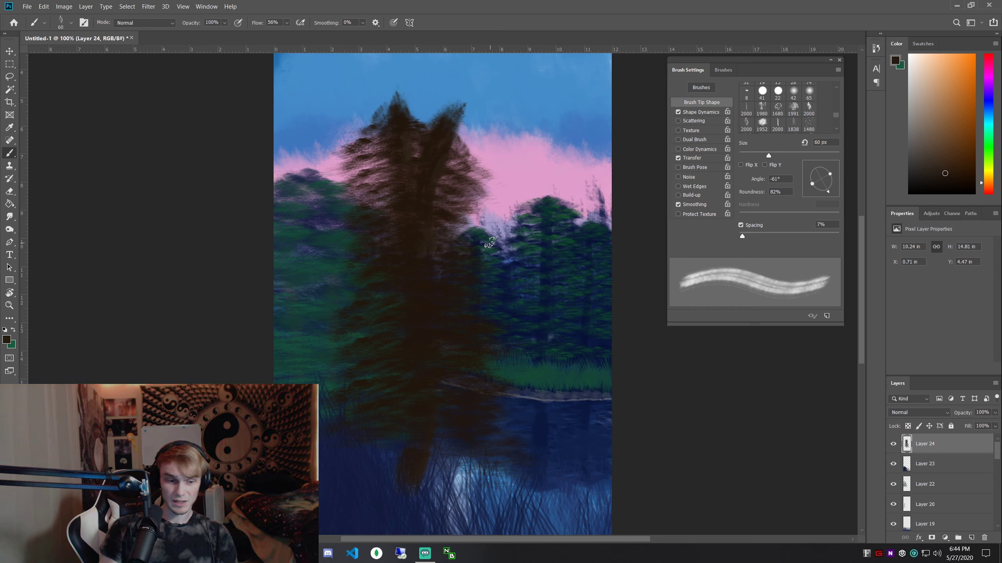
pyautogui.press('i')
pyautogui.click(402, 185)
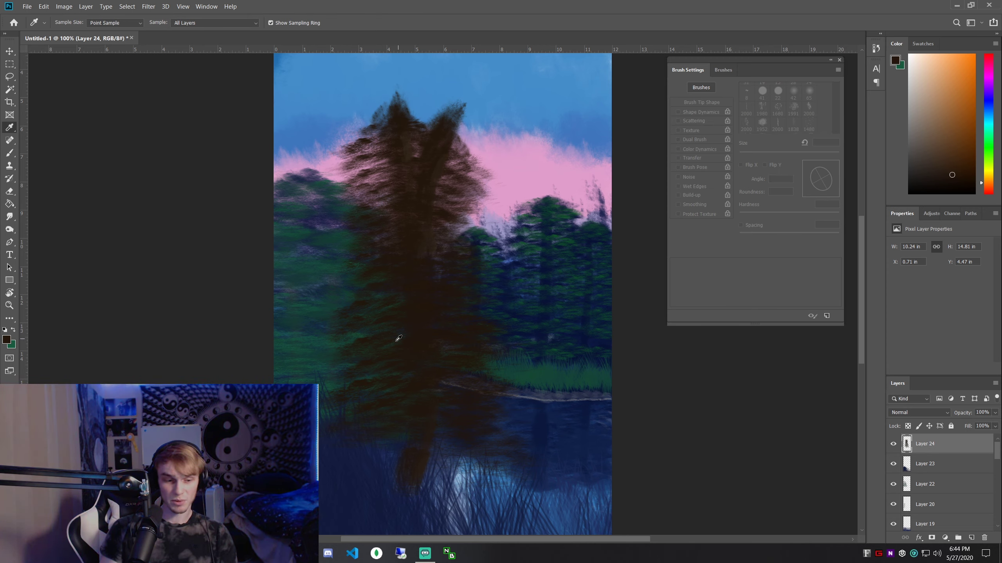
pyautogui.press('b')
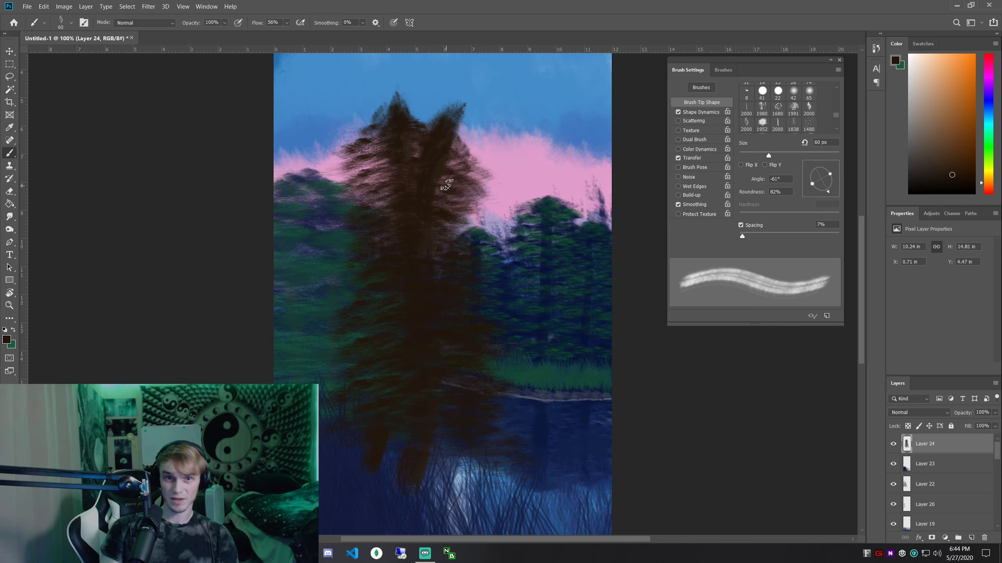
pyautogui.hotkey('ctrl', '-')
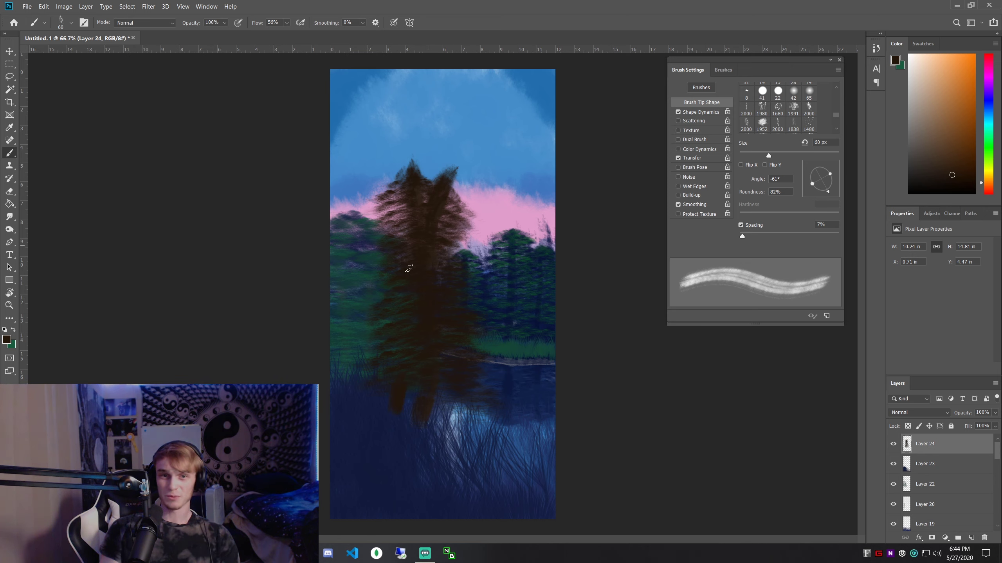
pyautogui.hotkey('ctrl', '+')
pyautogui.hotkey('ctrl', '-')
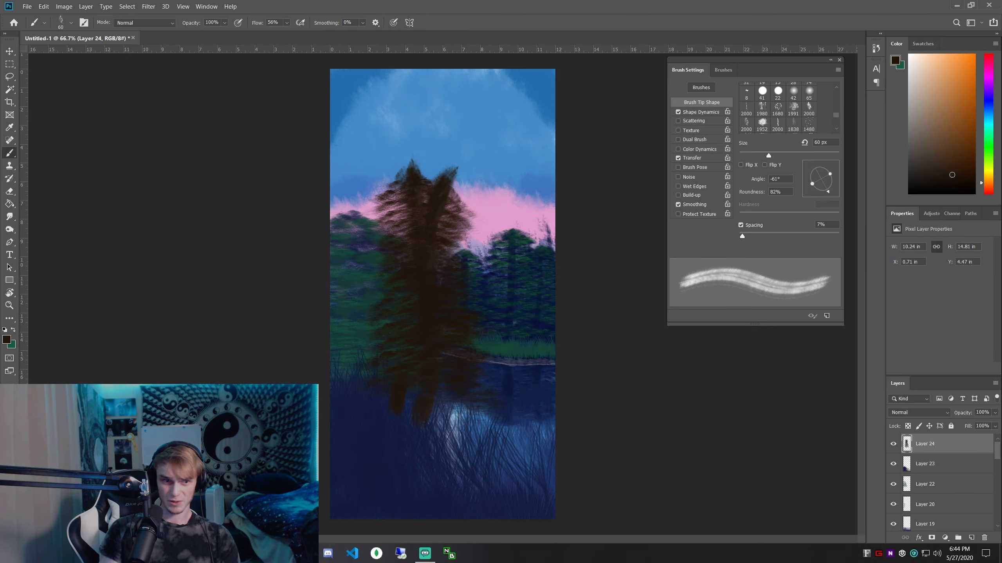
# Switch to the Bob Ross video on YouTube, skip ahead to about 18:14 to study the foreground trees, and return to Photoshop
pyautogui.hotkey('alt', 'Tab')
pyautogui.press('space')
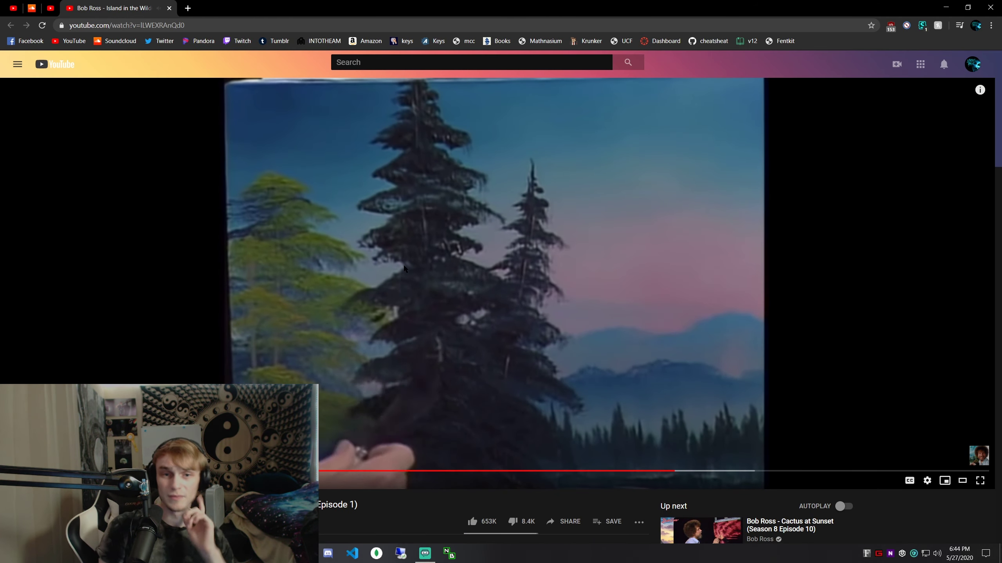
pyautogui.press('Right')
pyautogui.press('Right')
pyautogui.press('Right')
pyautogui.press('Right')
pyautogui.press('Right')
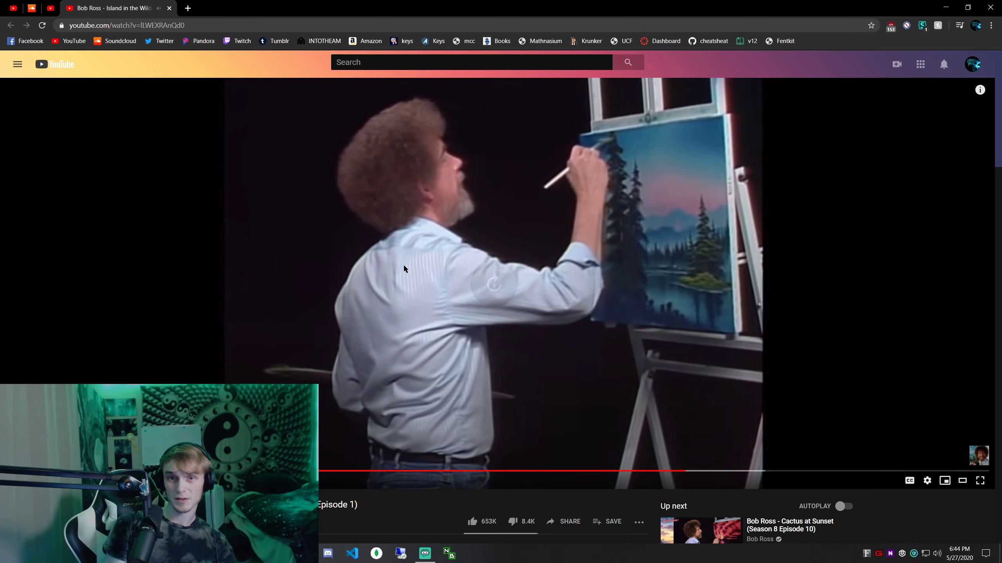
pyautogui.press('Right')
pyautogui.press('Right')
pyautogui.press('Right')
pyautogui.press('Right')
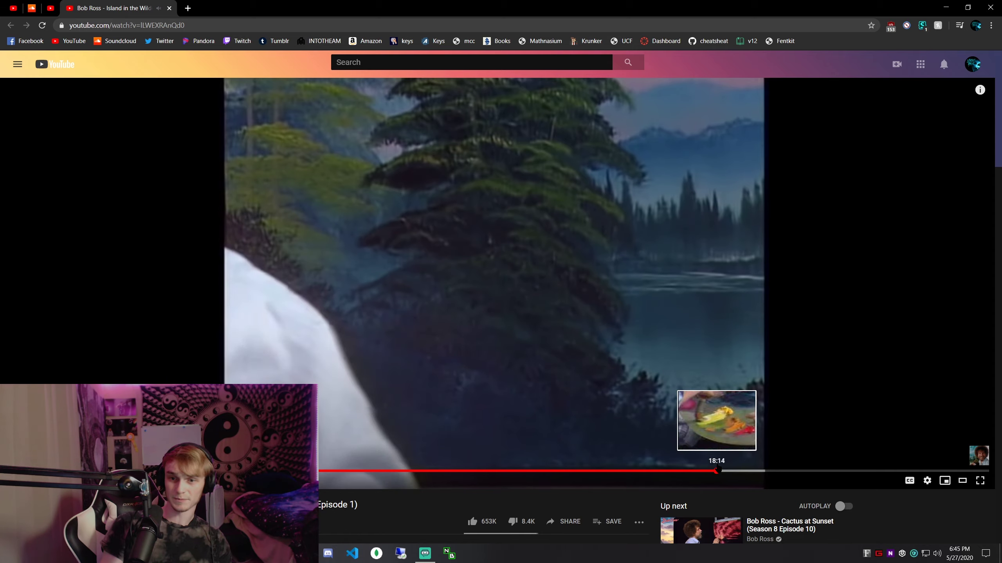
pyautogui.click(716, 470)
pyautogui.press('space')
pyautogui.hotkey('alt', 'Tab')
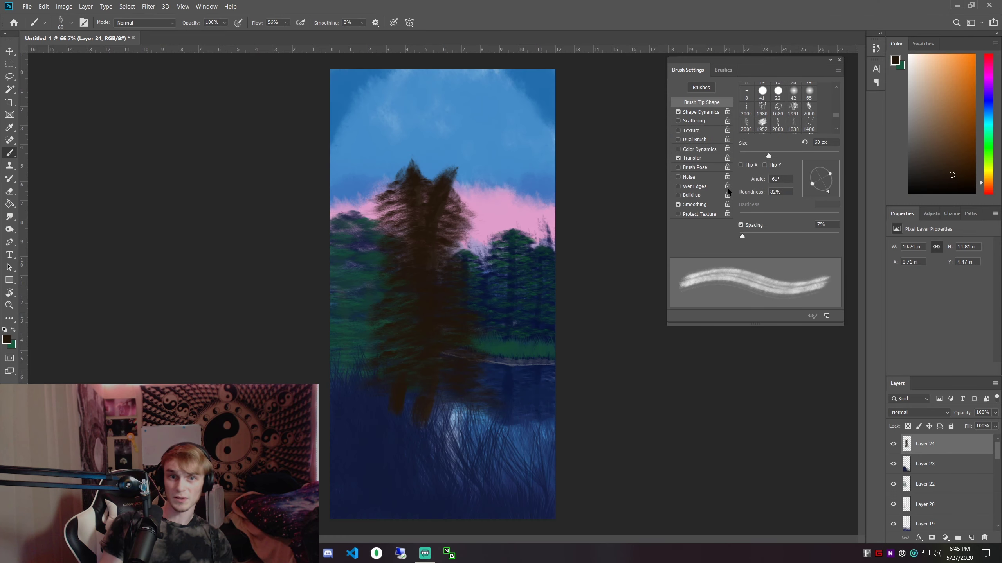
# Inspect the two foreground trees and the area where their trunk bases meet the grass
pyautogui.hotkey('ctrl', '+')
pyautogui.hotkey('ctrl', '+')
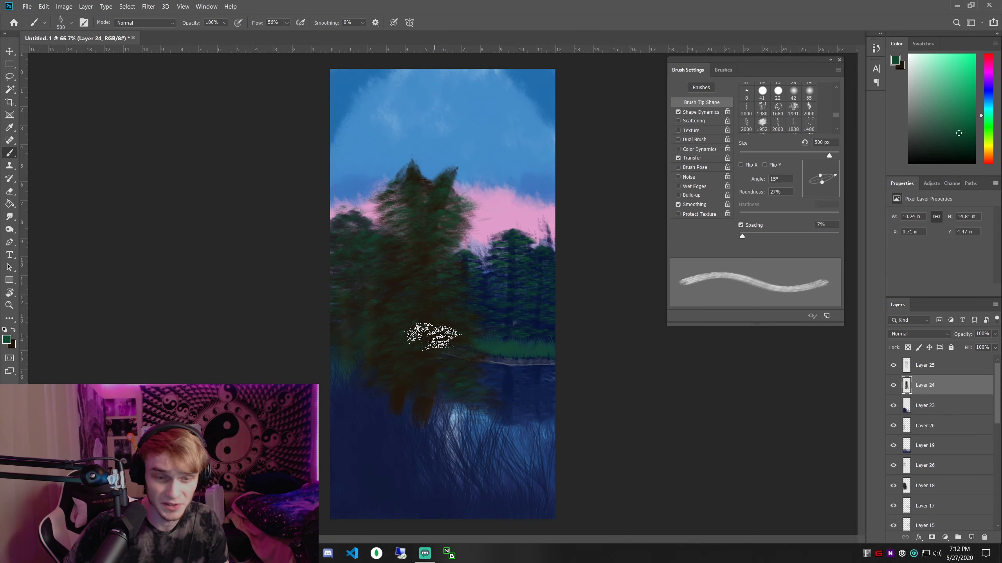
pyautogui.hotkey('ctrl', '+')
pyautogui.scroll(-5, 407, 359)
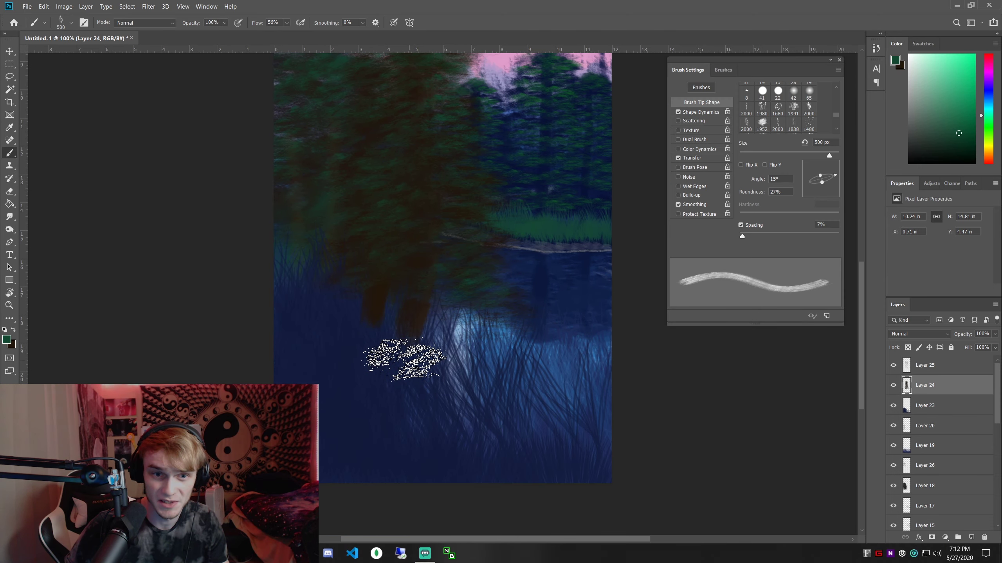
pyautogui.hotkey('ctrl', '+')
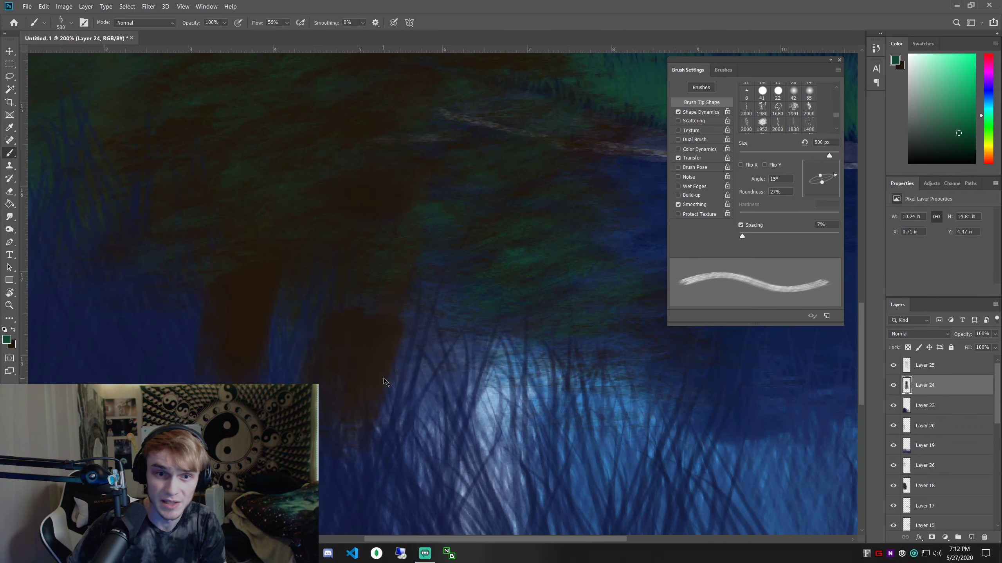
pyautogui.press('i')
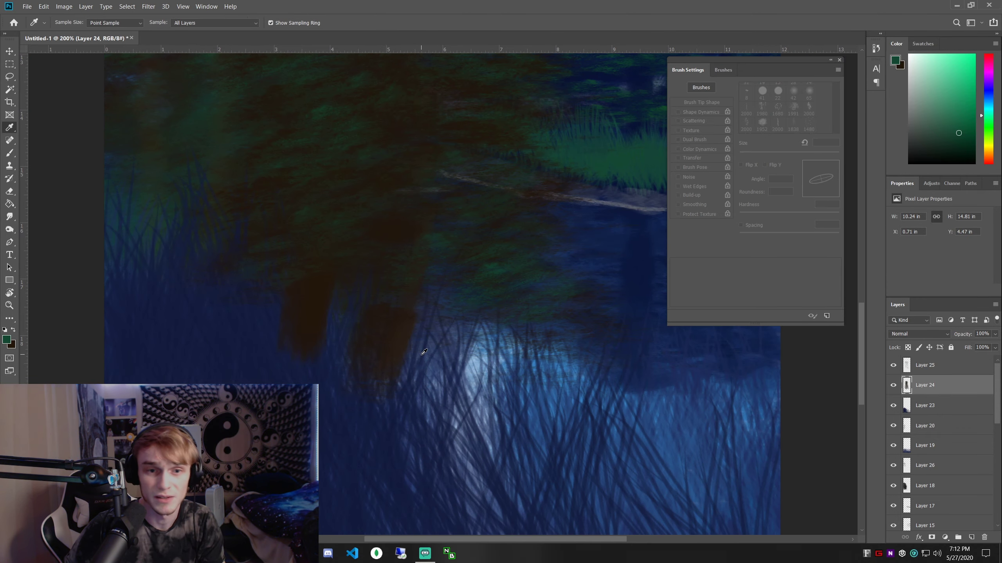
pyautogui.scroll(-3, 457, 370)
pyautogui.scroll(2, 508, 343)
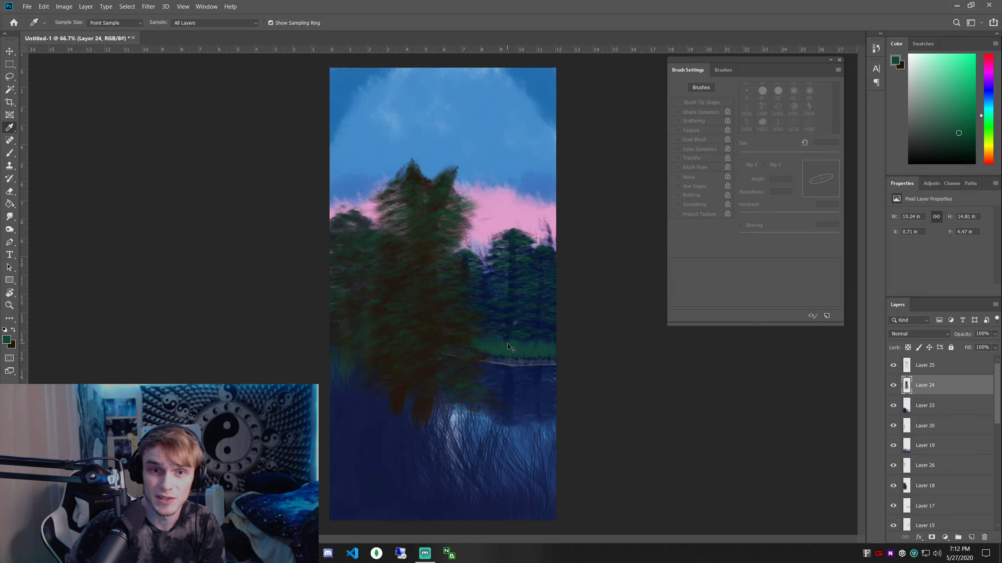
pyautogui.hotkey('ctrl', '-')
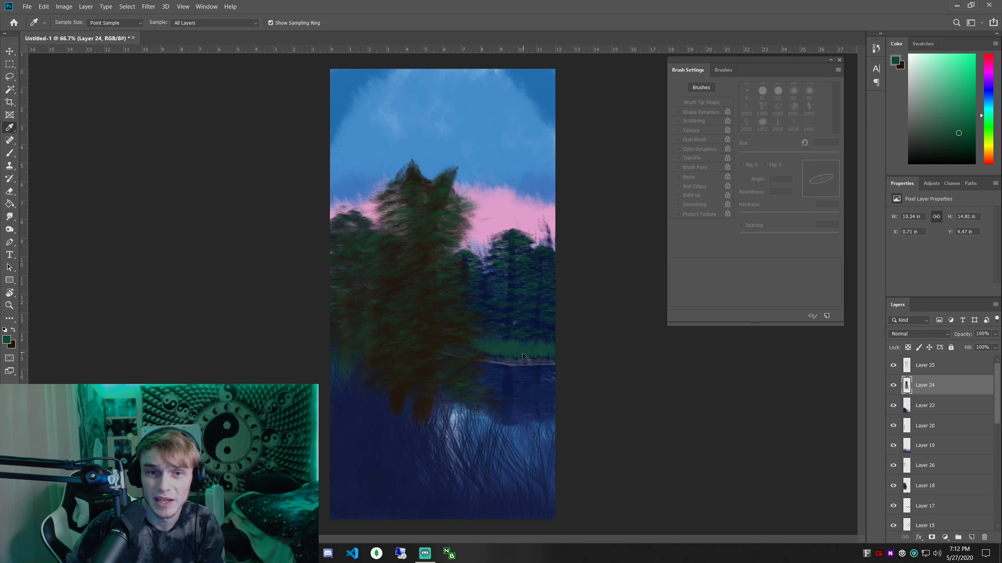
pyautogui.hotkey('ctrl', '-')
pyautogui.hotkey('ctrl', '+')
pyautogui.hotkey('ctrl', '+')
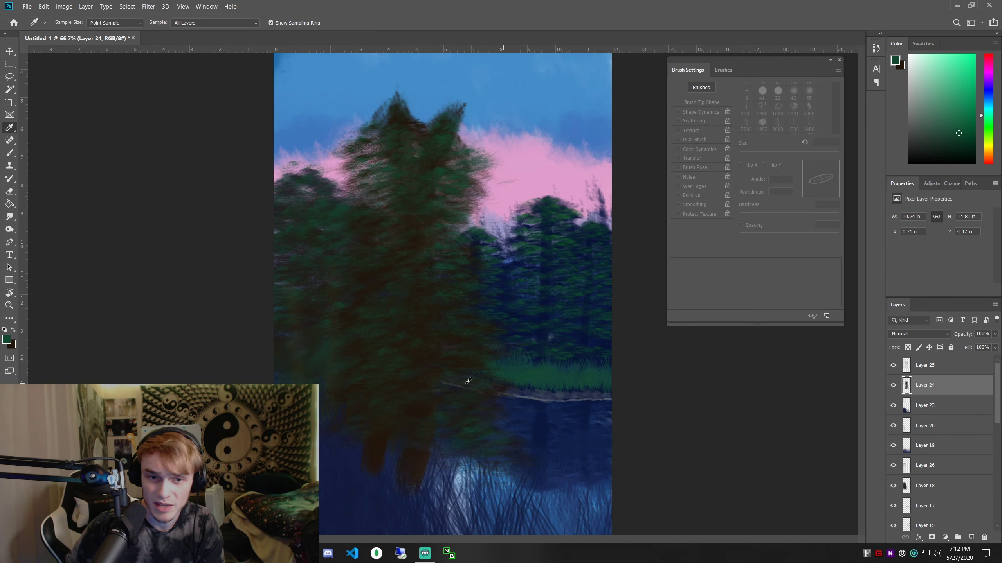
pyautogui.scroll(-4, 468, 379)
pyautogui.scroll(-2, 470, 377)
pyautogui.hotkey('ctrl', '+')
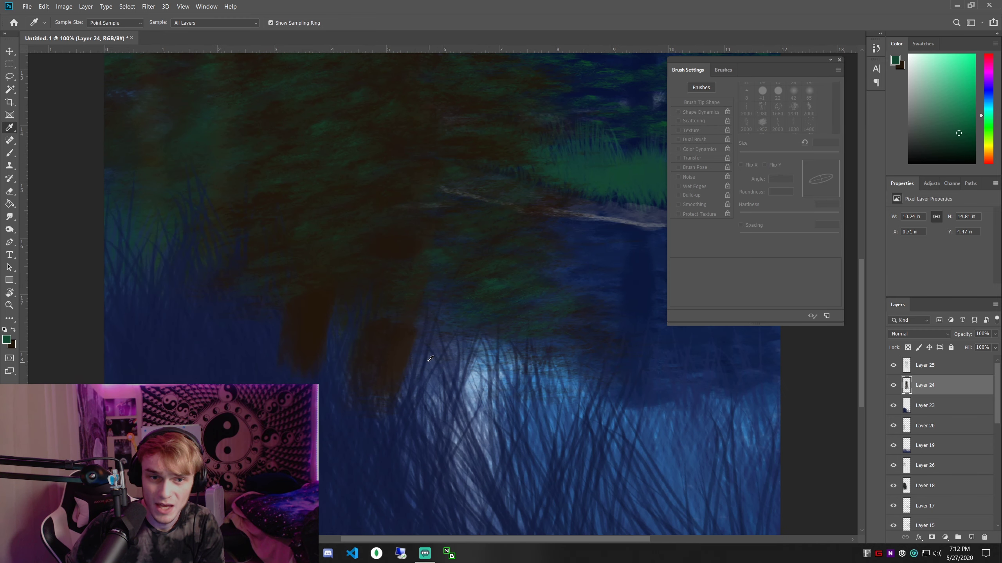
# Sample the dark brown from a trunk base and adjust the foreground color to #1c150f
pyautogui.click(406, 347)
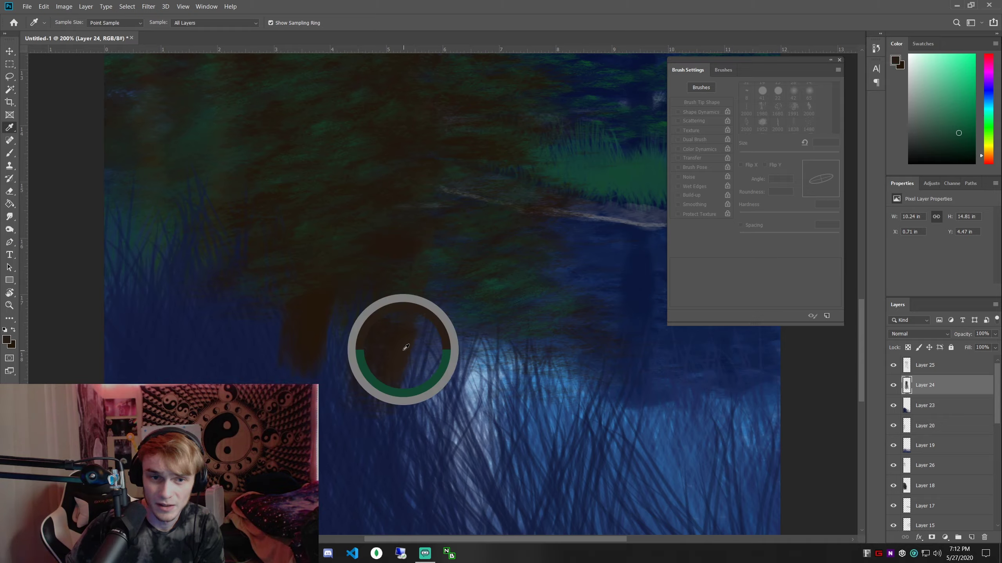
pyautogui.press('b')
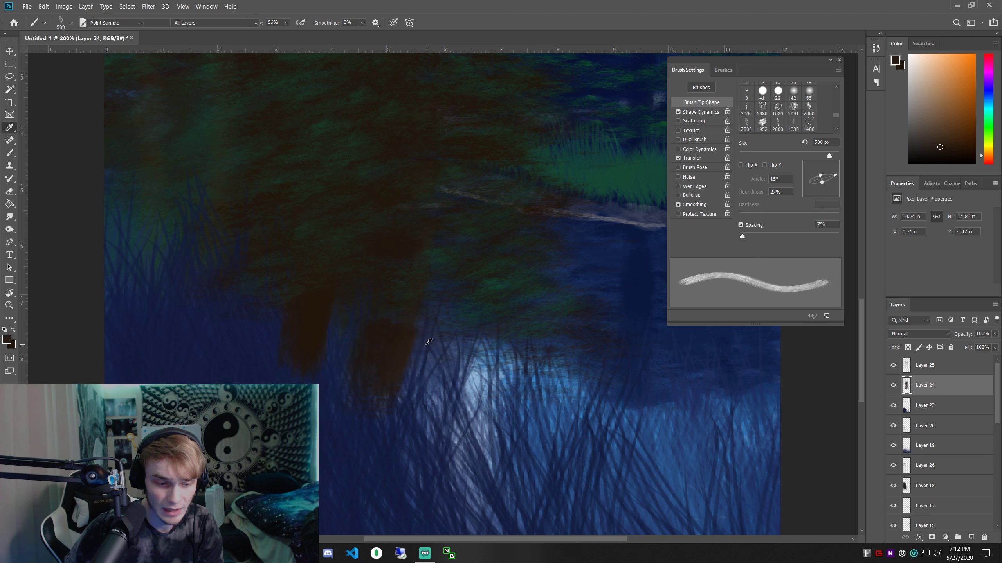
pyautogui.press('i')
pyautogui.click(405, 343)
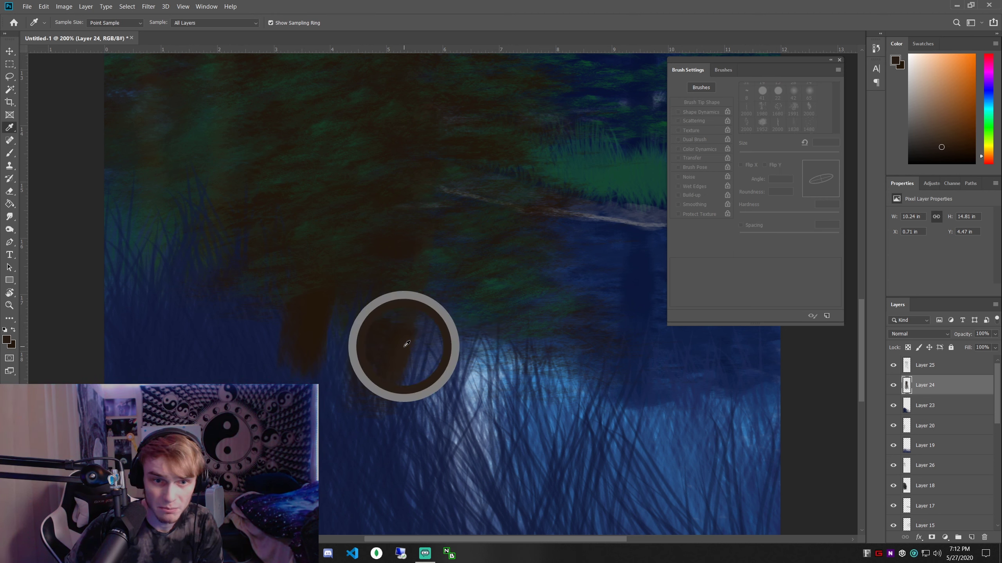
pyautogui.click(6, 340)
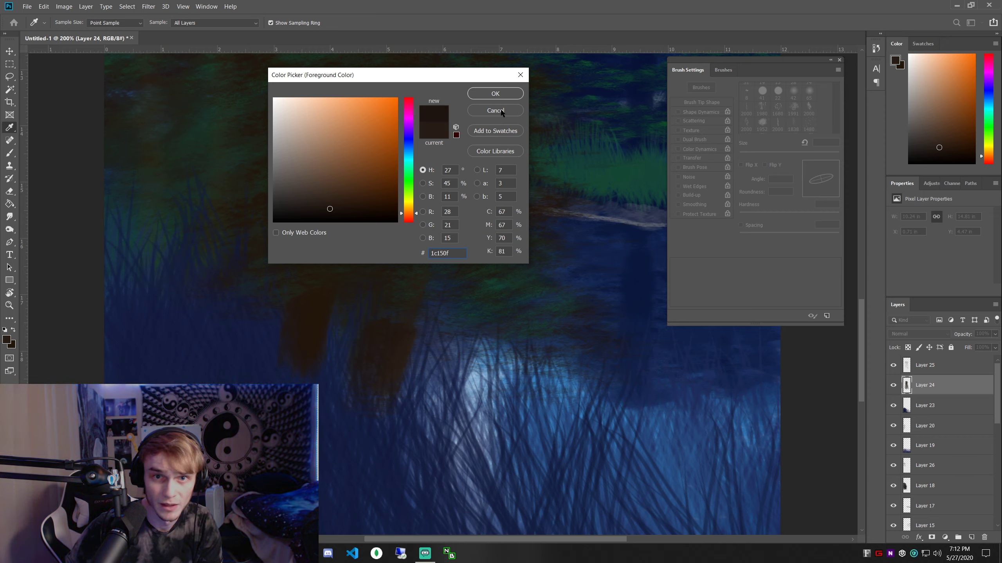
pyautogui.click(495, 94)
# Fill in the trunk bases on Layer 24 with the darker brown, using a 175 px brush
pyautogui.press('b')
pyautogui.press('[')
pyautogui.press('[')
pyautogui.press('[')
pyautogui.press('[')
pyautogui.press('[')
pyautogui.press('[')
pyautogui.press('[')
pyautogui.press('[')
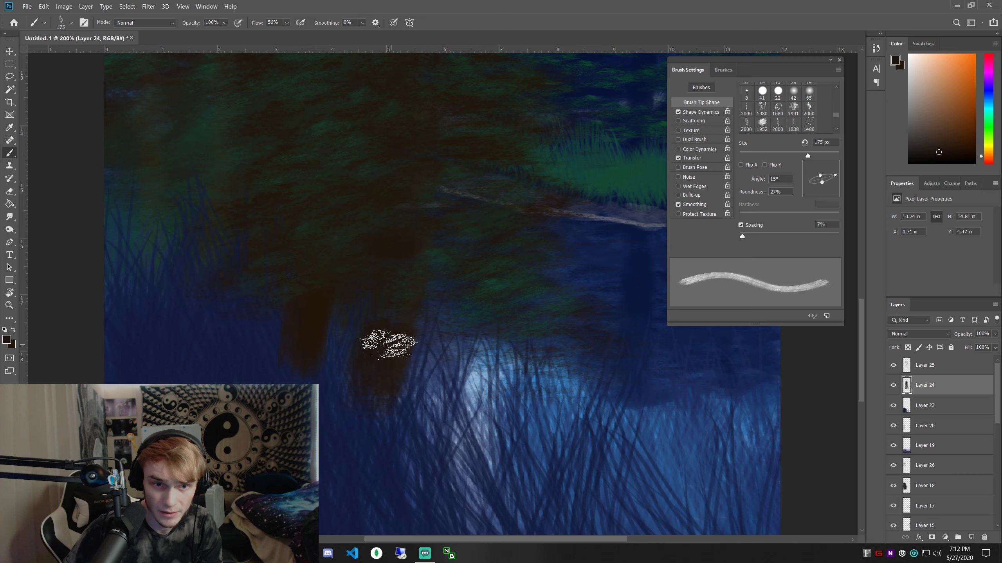
pyautogui.scroll(2, 355, 375)
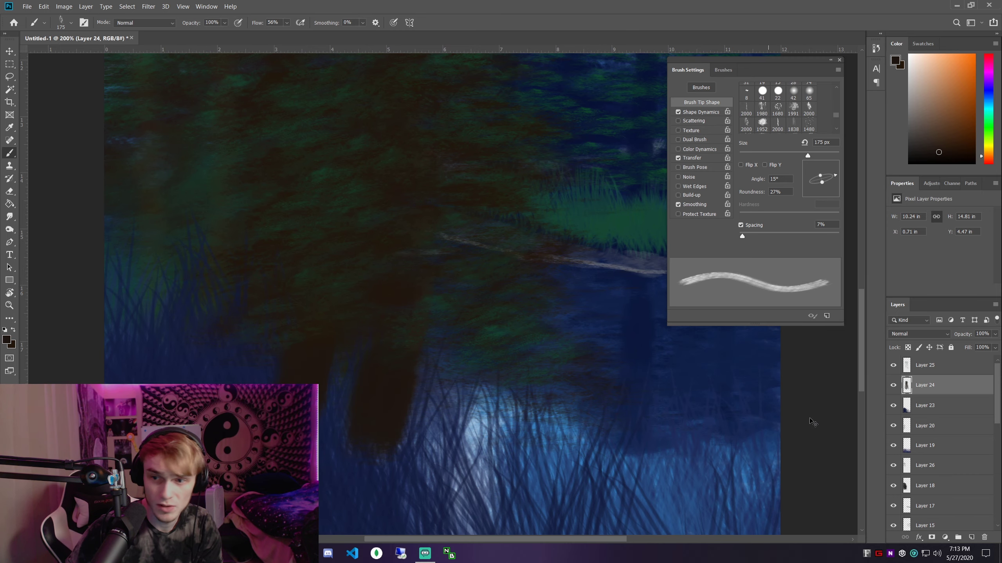
# Move Layer 23, which holds the foreground grass, above Layer 24 so the blades overlap the trunk bases
pyautogui.hotkey('ctrl', '-')
pyautogui.click(946, 367)
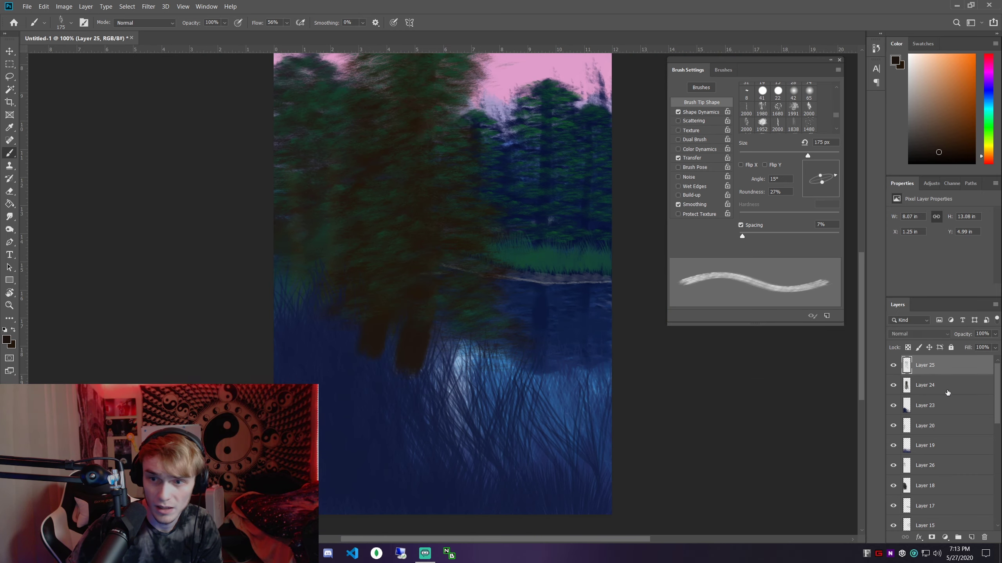
pyautogui.moveTo(921, 408); pyautogui.dragTo(942, 382)
pyautogui.hotkey('ctrl', '-')
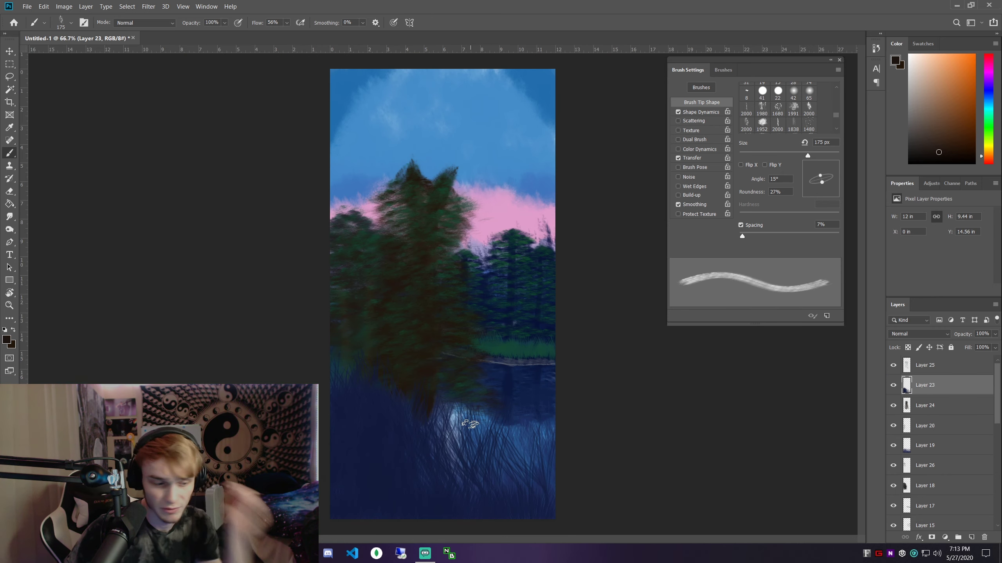
# Soften the grass edge around the trunk bases on Layer 23, erasing with the 361 px Type 1 Flat grass brush at 22% opacity
pyautogui.press('e')
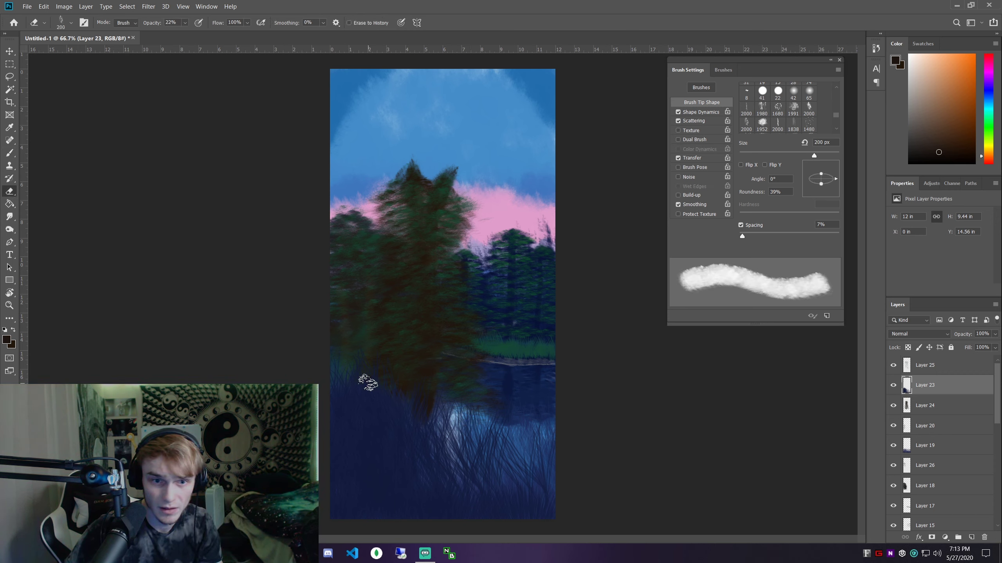
pyautogui.click(724, 72)
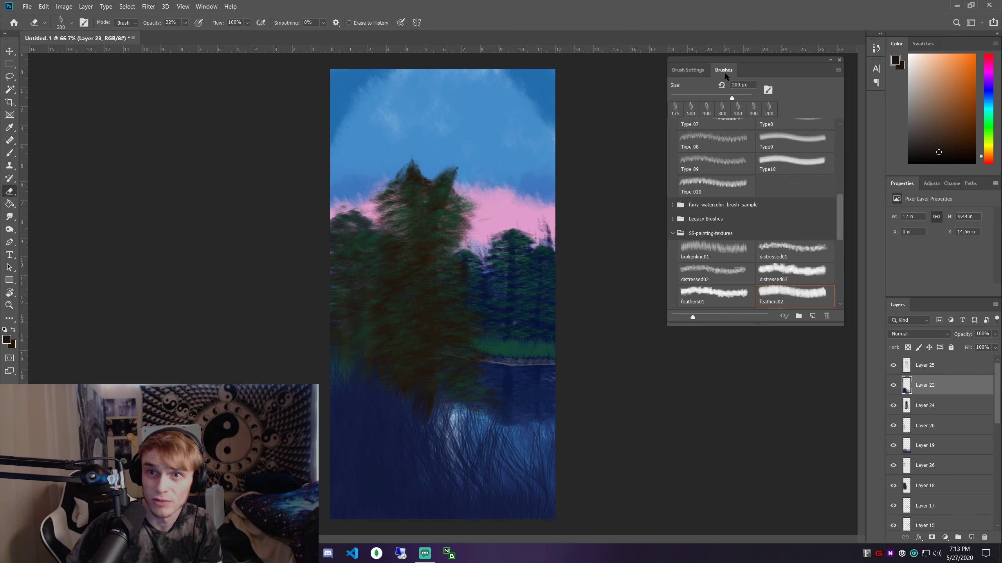
pyautogui.scroll(5, 789, 138)
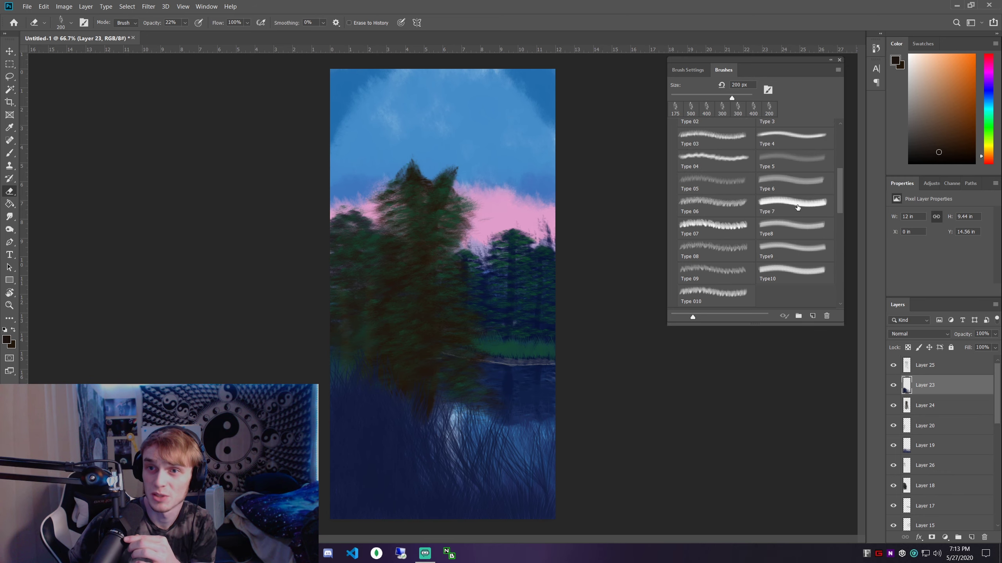
pyautogui.scroll(2, 792, 185)
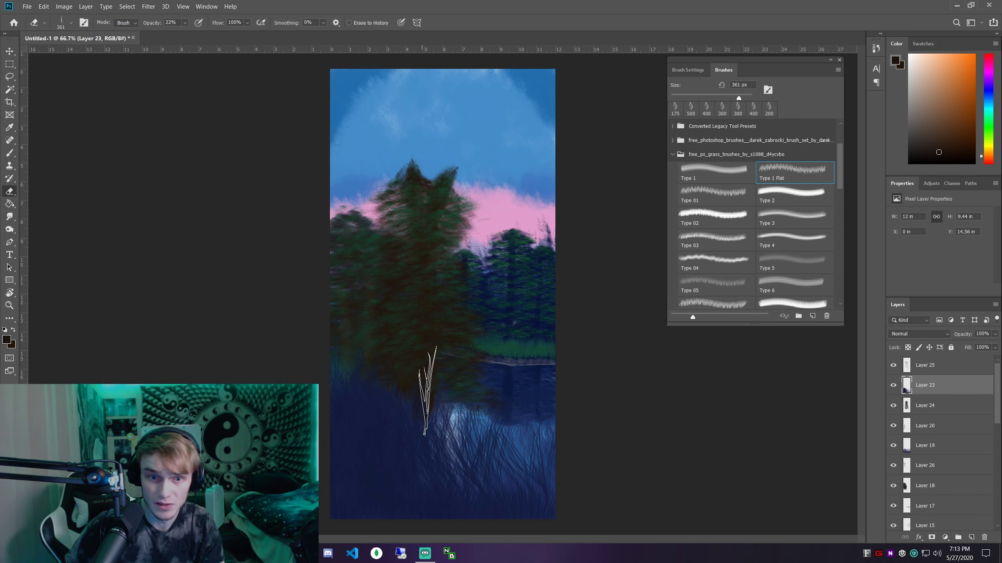
pyautogui.scroll(4, 427, 390)
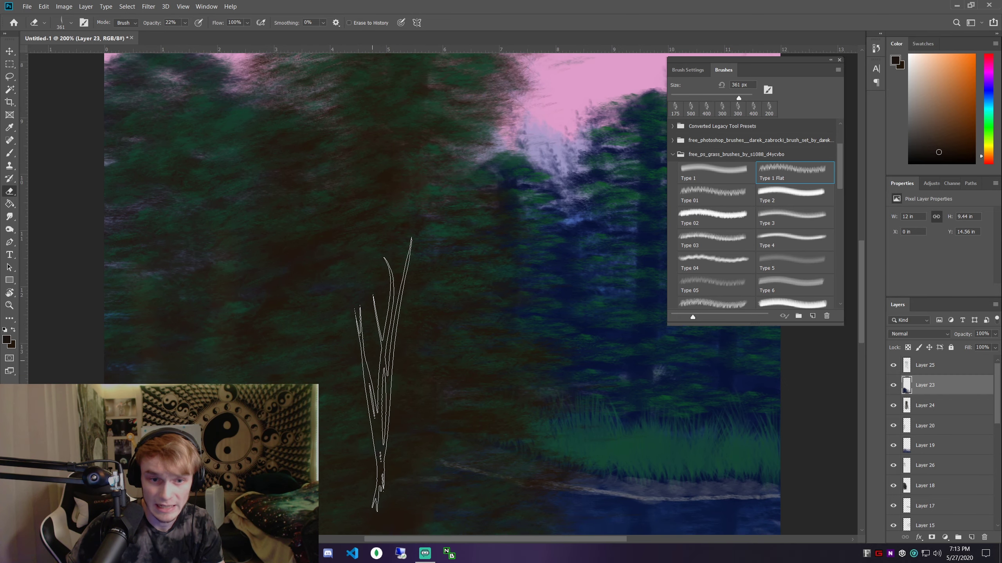
pyautogui.scroll(-6, 385, 375)
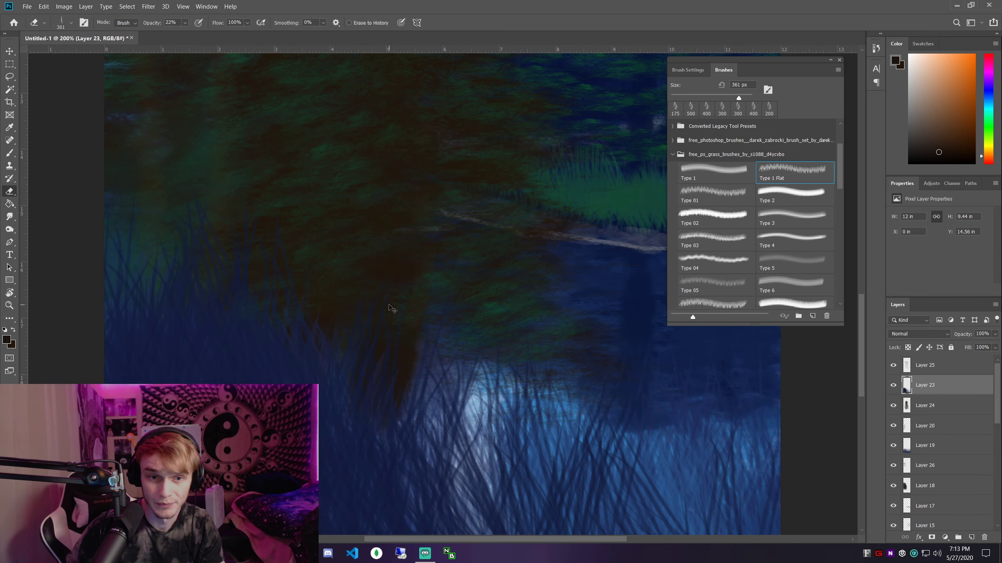
pyautogui.scroll(-2, 392, 309)
pyautogui.scroll(2, 415, 306)
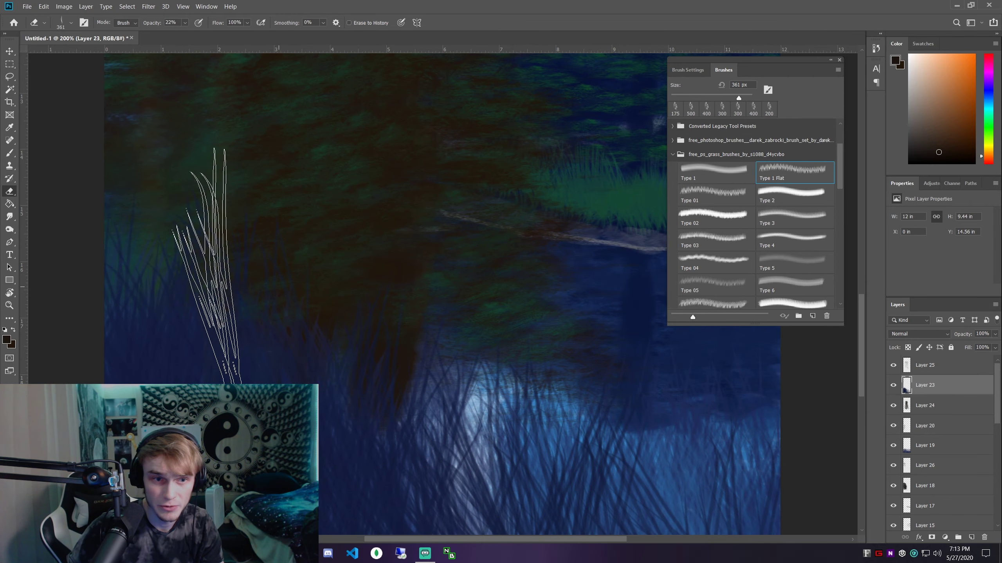
pyautogui.moveTo(286, 289)
pyautogui.mouseDown()
pyautogui.moveTo(361, 285)
pyautogui.moveTo(271, 287)
pyautogui.moveTo(376, 271)
pyautogui.moveTo(384, 278)
pyautogui.moveTo(345, 283)
pyautogui.moveTo(475, 288)
pyautogui.mouseUp()
pyautogui.hotkey('ctrl', '-')
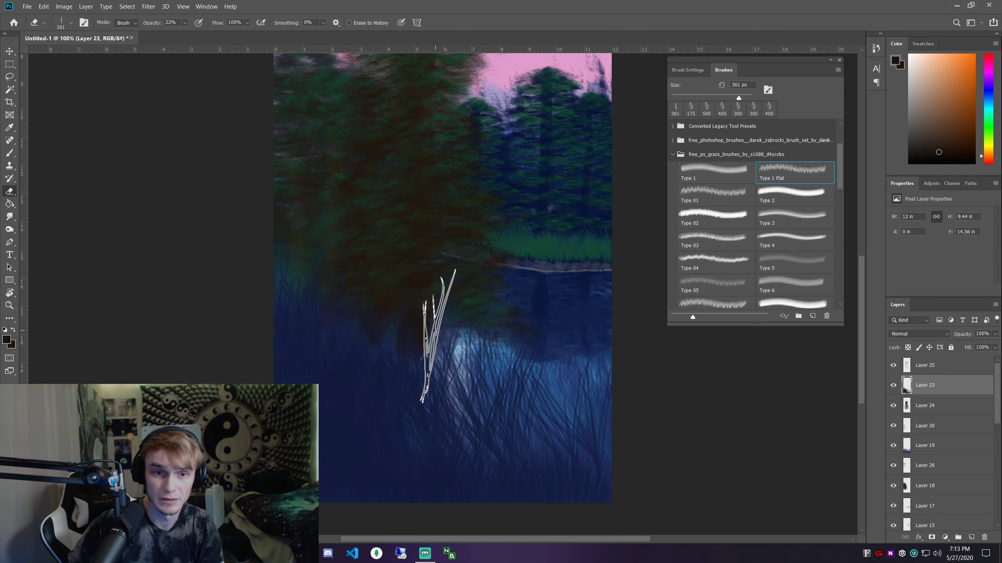
# Set the painting brush to the 361 px Type 1 Flat grass tip and sample the dark navy of the foreground grass
pyautogui.press('b')
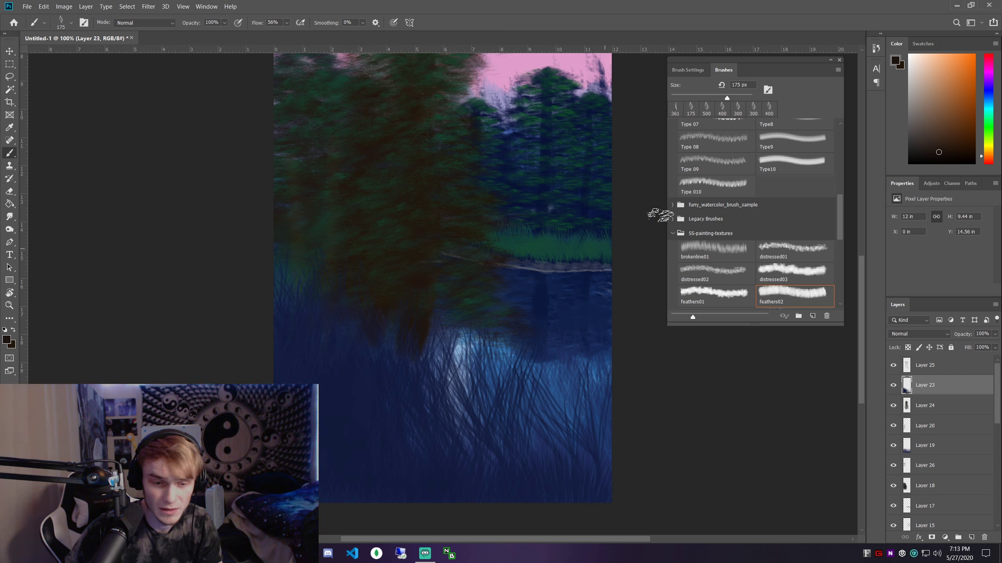
pyautogui.scroll(3, 798, 162)
pyautogui.scroll(3, 749, 193)
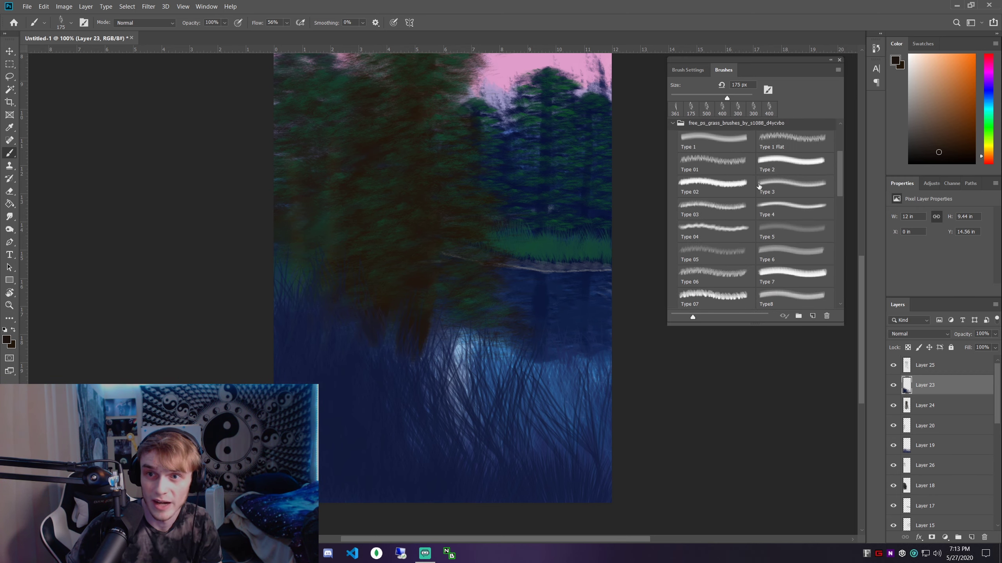
pyautogui.scroll(1, 794, 147)
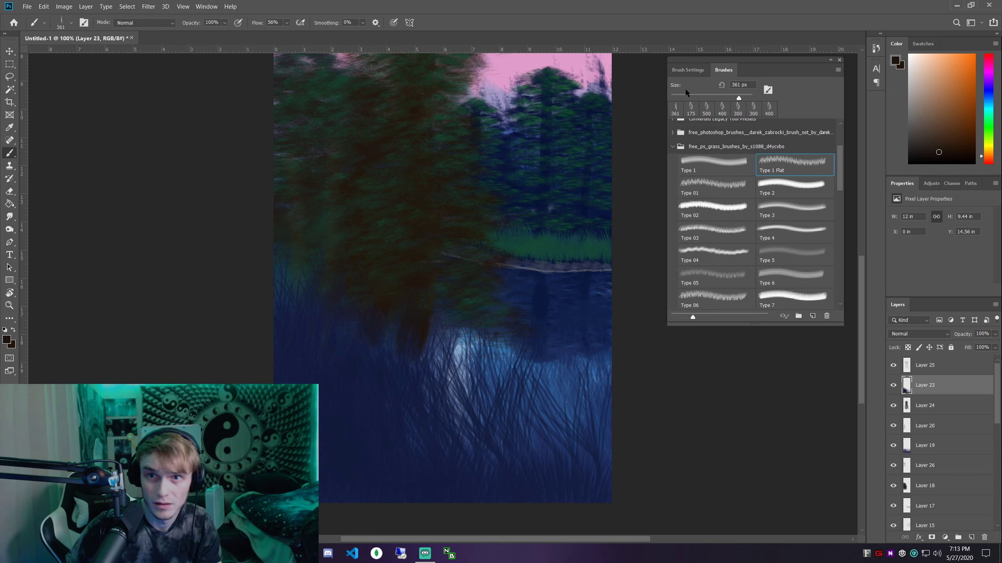
pyautogui.click(701, 73)
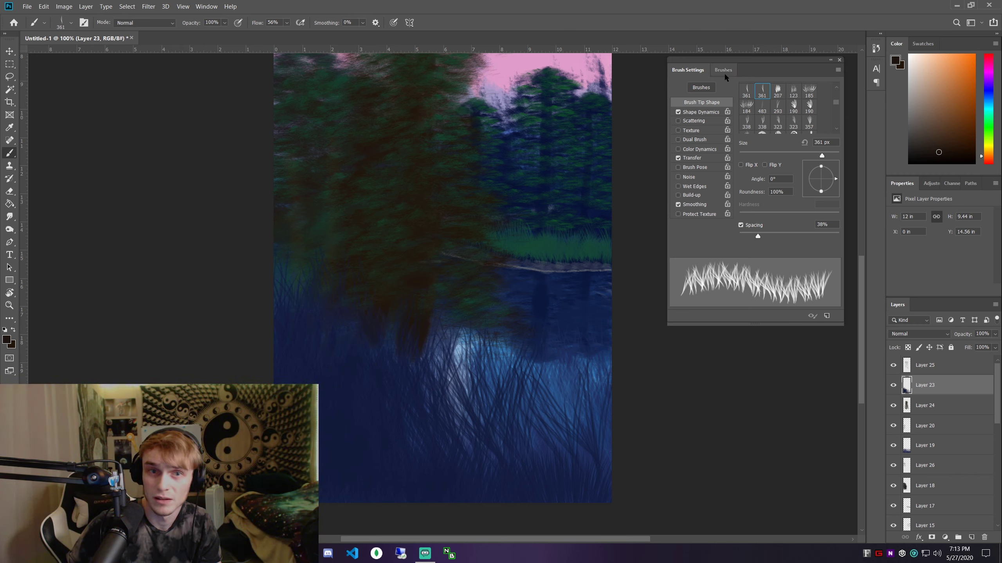
pyautogui.click(724, 75)
pyautogui.keyDown('alt'); pyautogui.click(335, 423); pyautogui.keyUp('alt')
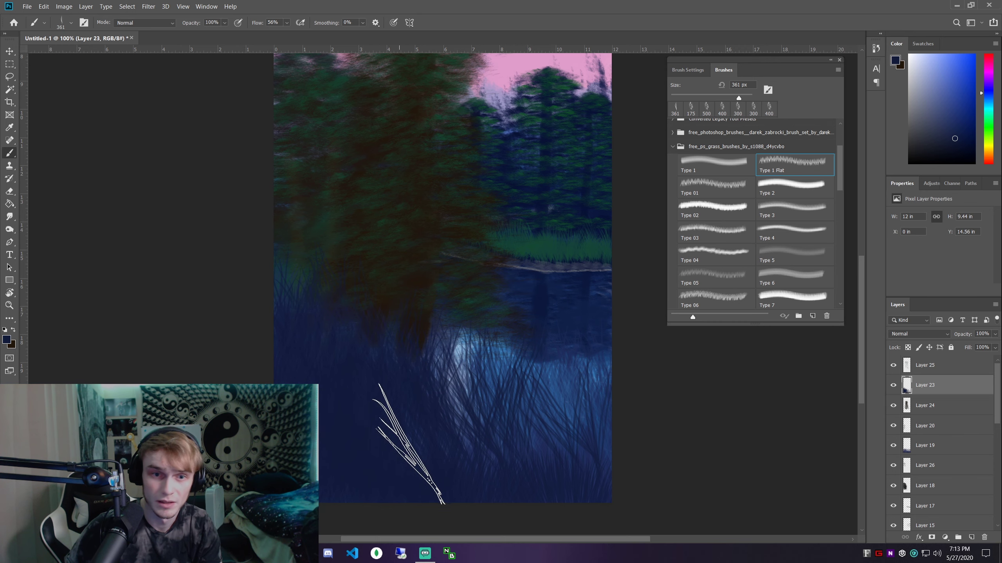
# Hide and show Layer 23 again to compare the scene with and without the foreground grass
pyautogui.hotkey('ctrl', '-')
pyautogui.click(894, 385)
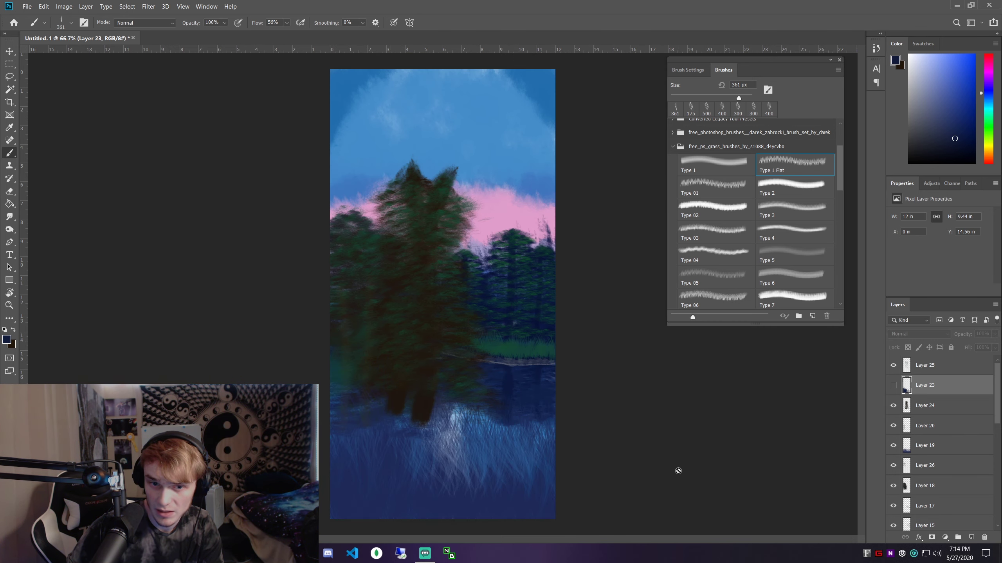
pyautogui.click(894, 385)
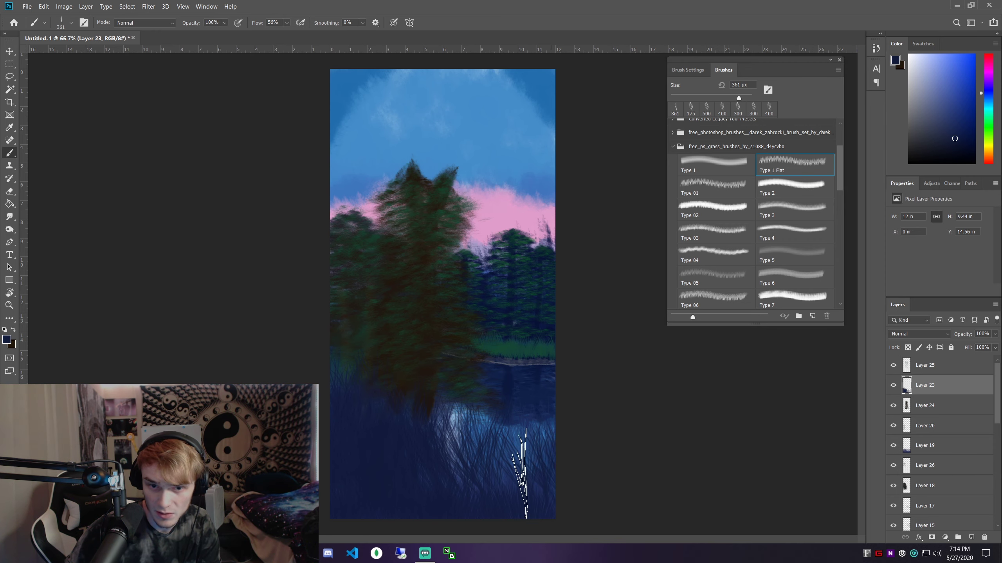
# Examine the overall composition of the painting and inspect the crowns of the two foreground trees up close
pyautogui.hotkey('ctrl', '-')
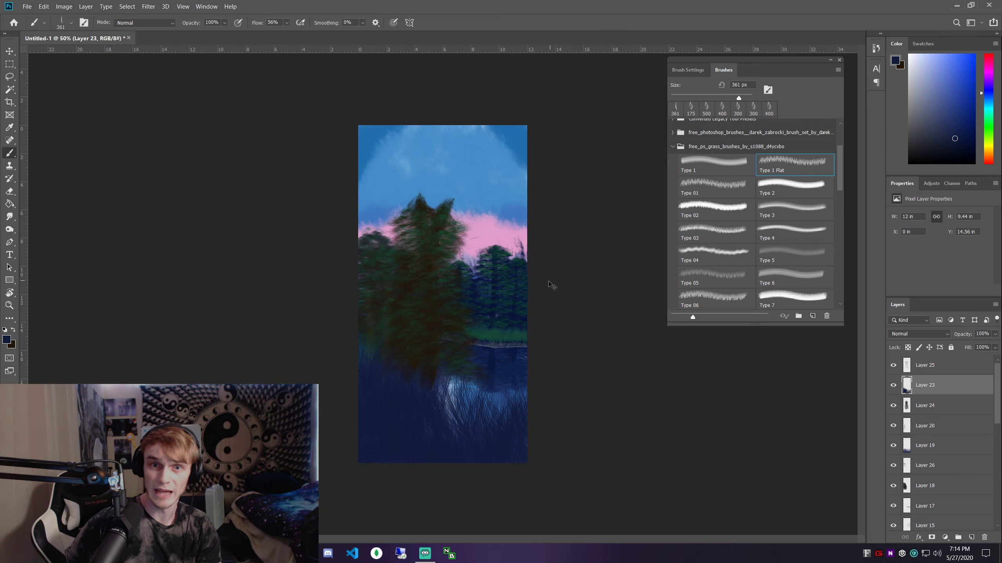
pyautogui.hotkey('ctrl', '+')
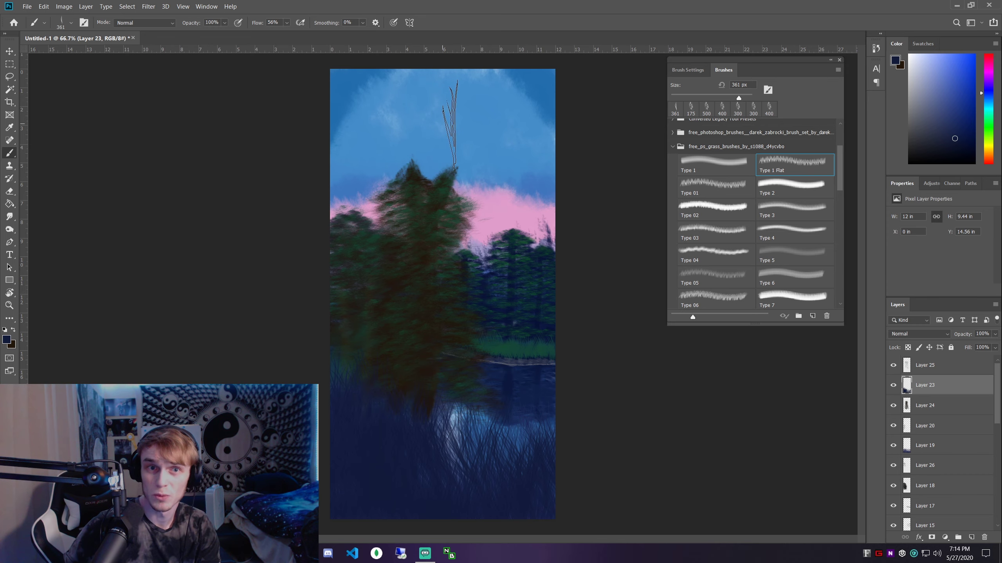
pyautogui.hotkey('ctrl', '-')
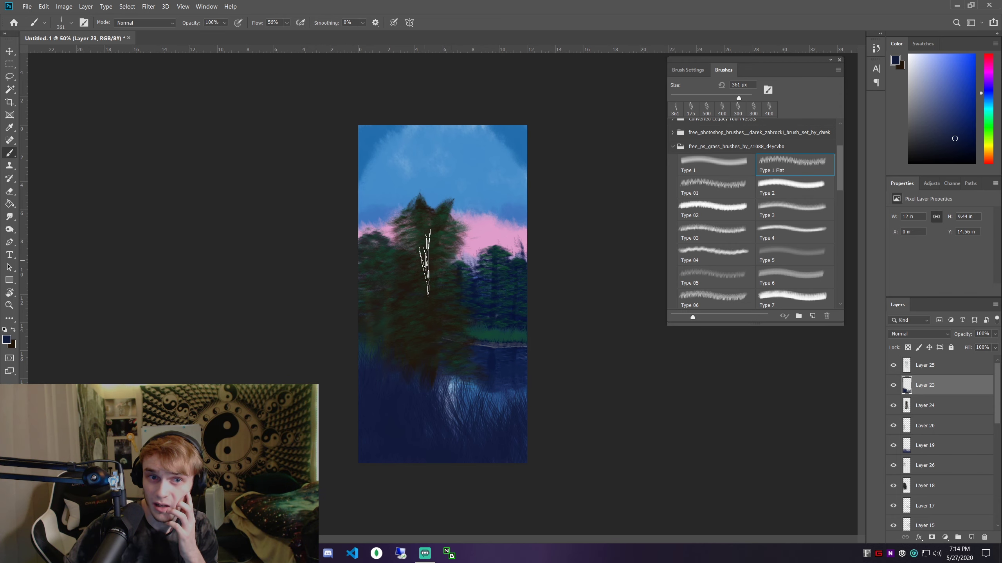
pyautogui.hotkey('ctrl', '+')
pyautogui.hotkey('ctrl', '+')
pyautogui.hotkey('ctrl', '+')
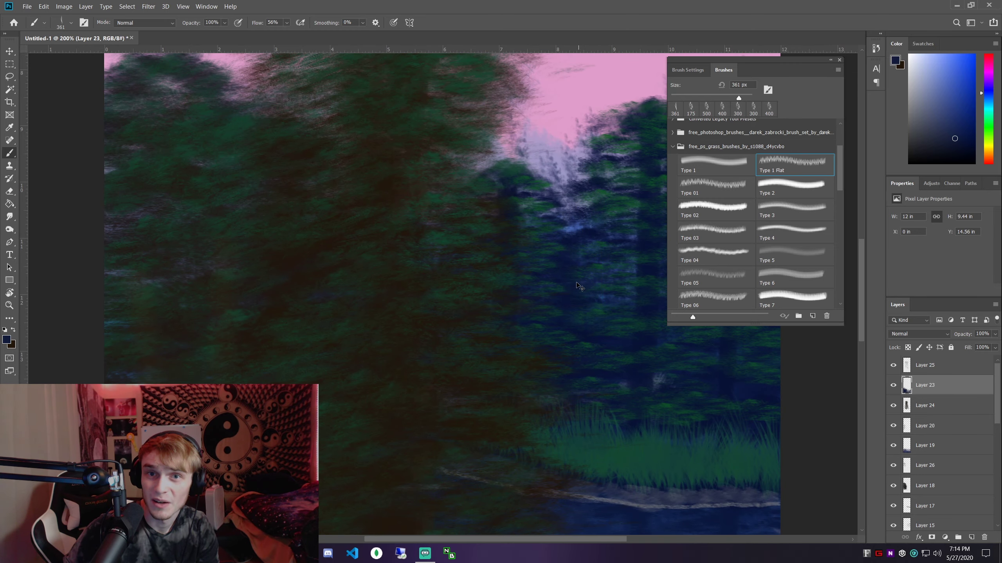
pyautogui.scroll(5, 596, 284)
pyautogui.scroll(2, 691, 407)
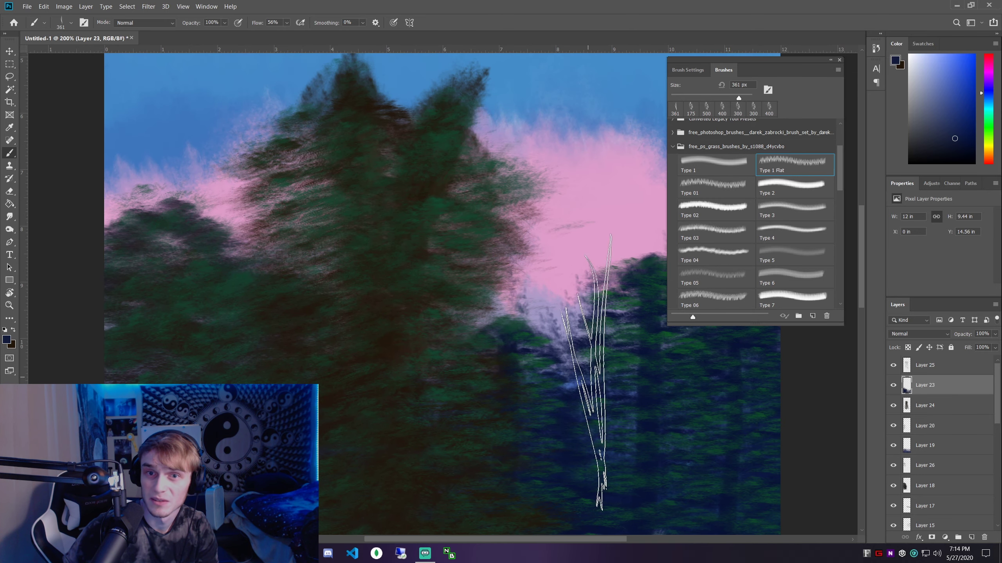
# Hide and show Layers 24, 23 and 25 to compare the scene with and without the foreground trees and their foliage highlights
pyautogui.click(895, 410)
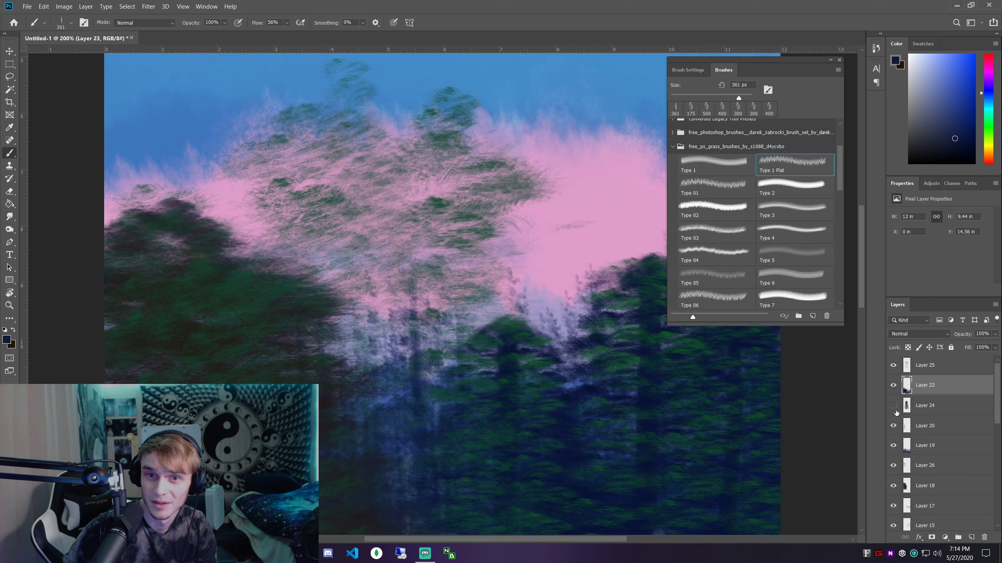
pyautogui.click(895, 410)
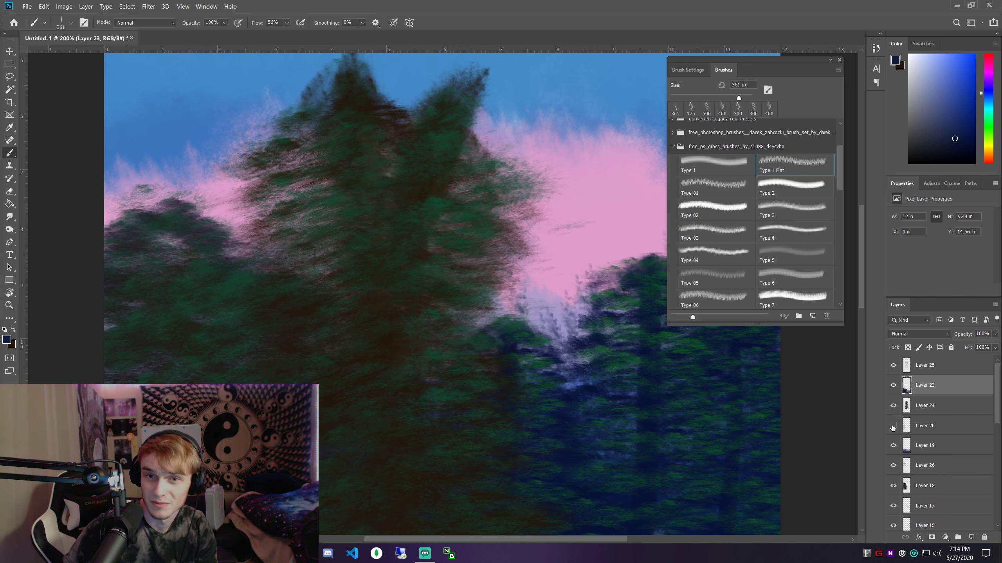
pyautogui.click(893, 406)
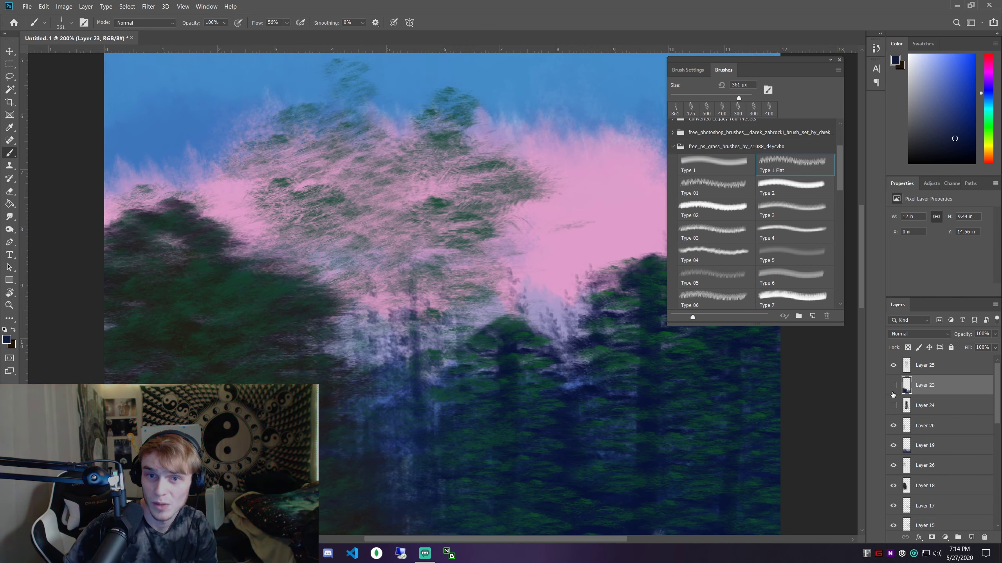
pyautogui.click(894, 371)
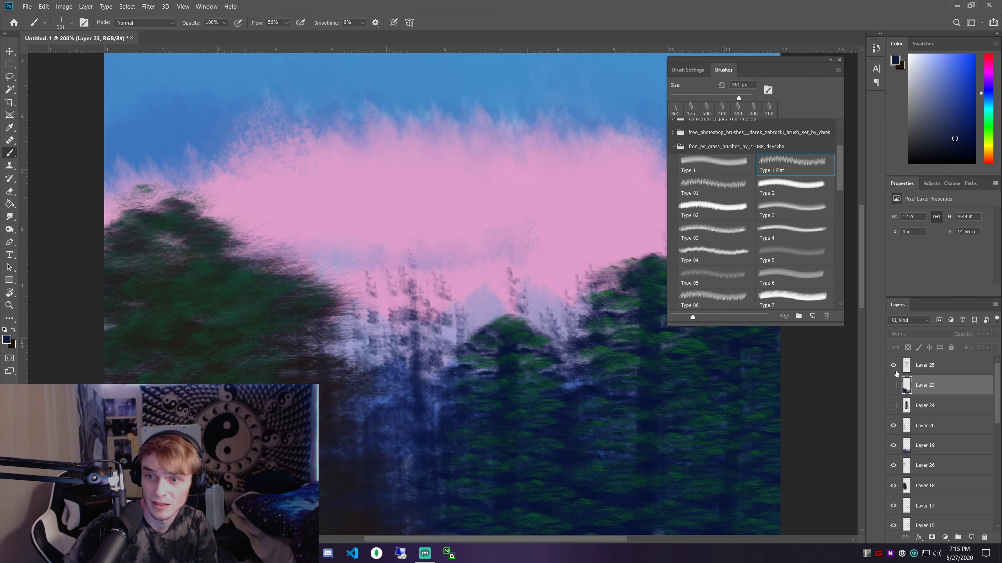
pyautogui.click(892, 387)
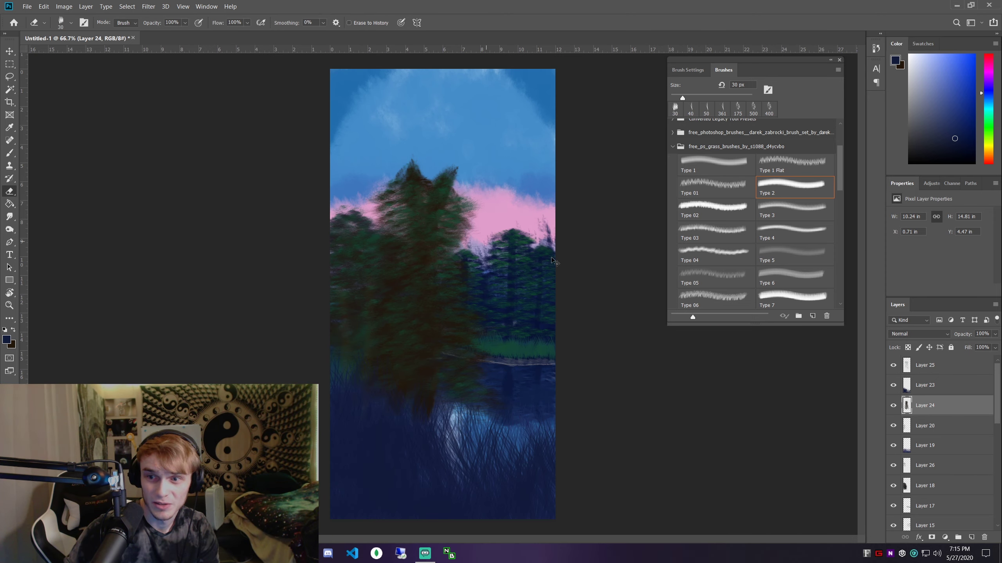
# Paint dark brown strokes on Layer 26 down the middle of the foreground trees toward the grass, using the 30 px distressed03 brush
pyautogui.hotkey('ctrl', '1')
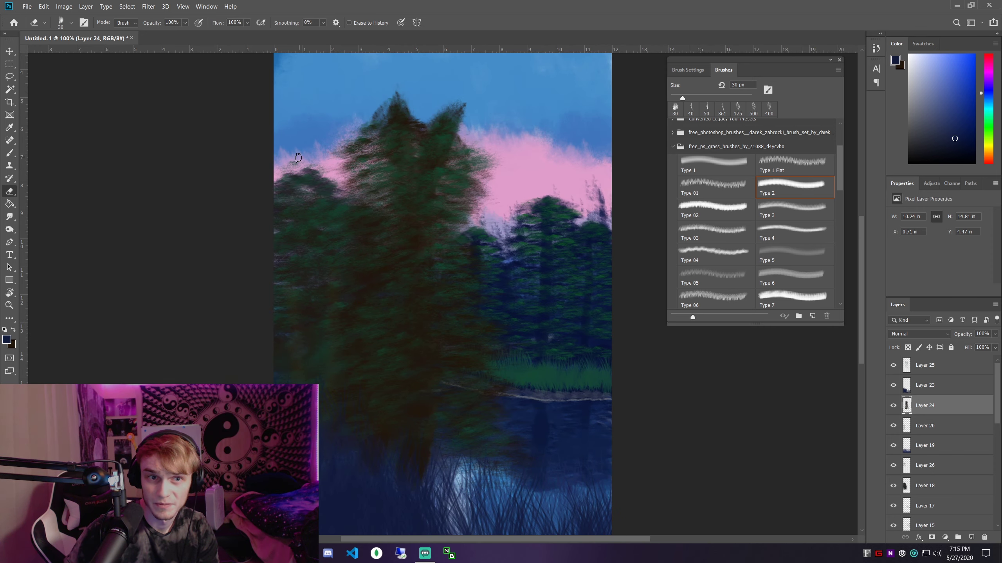
pyautogui.click(917, 463)
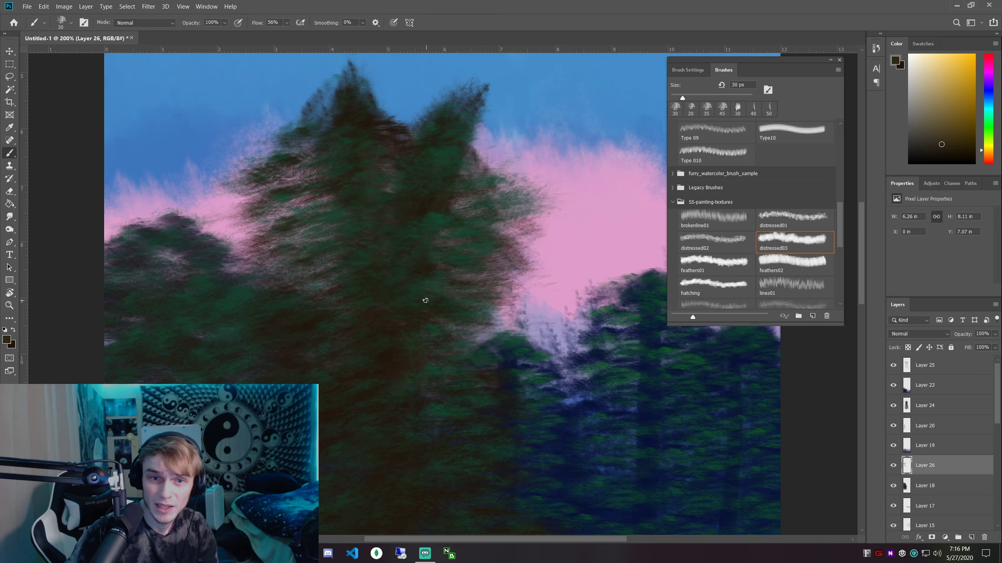
pyautogui.hotkey('ctrl', '-')
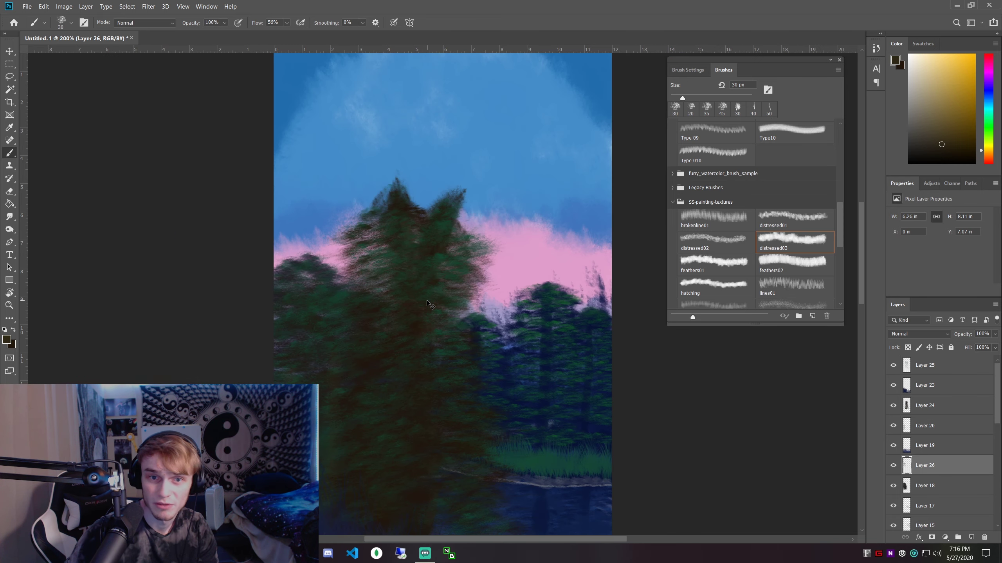
pyautogui.scroll(-2, 418, 315)
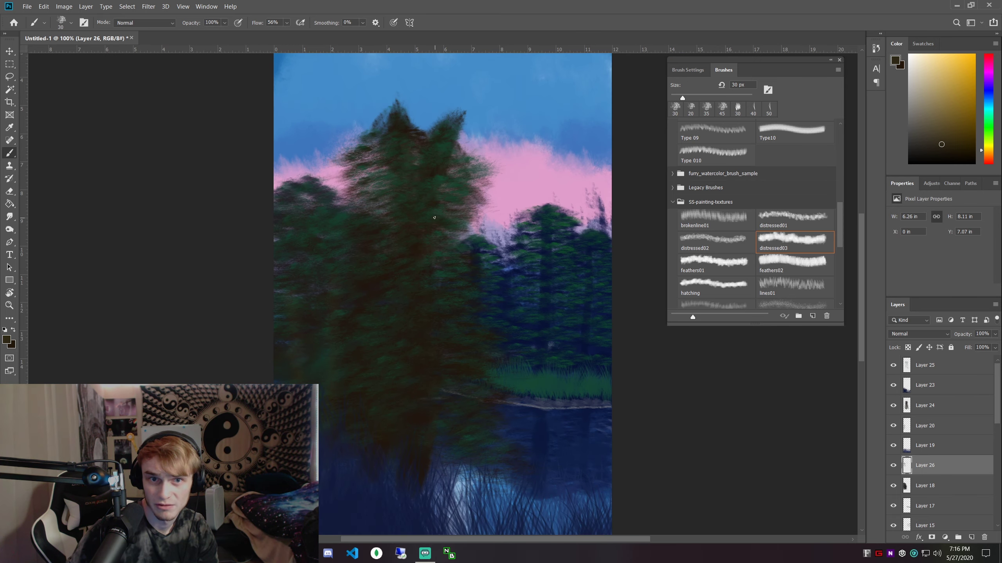
pyautogui.scroll(2, 434, 218)
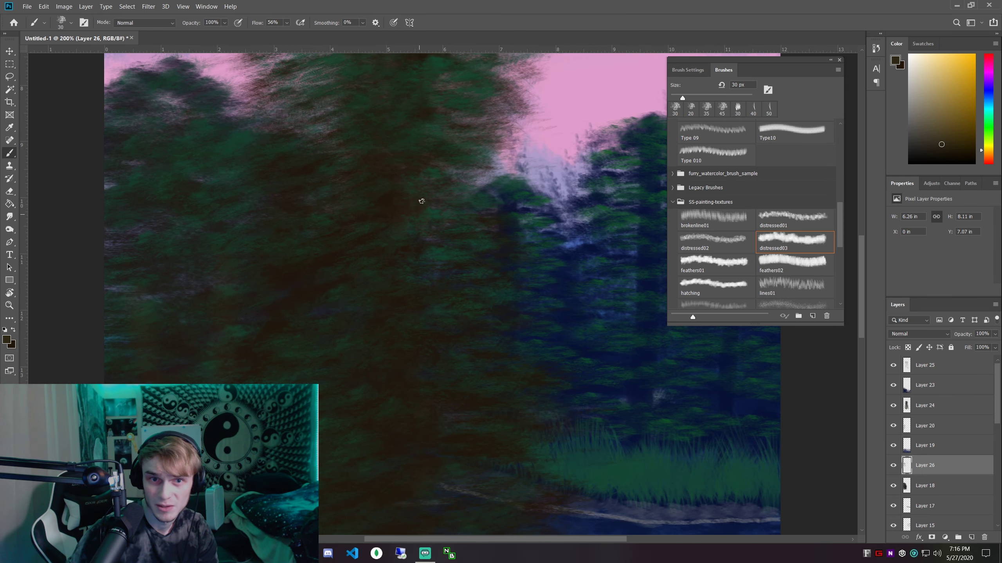
pyautogui.moveTo(429, 152); pyautogui.dragTo(434, 196)
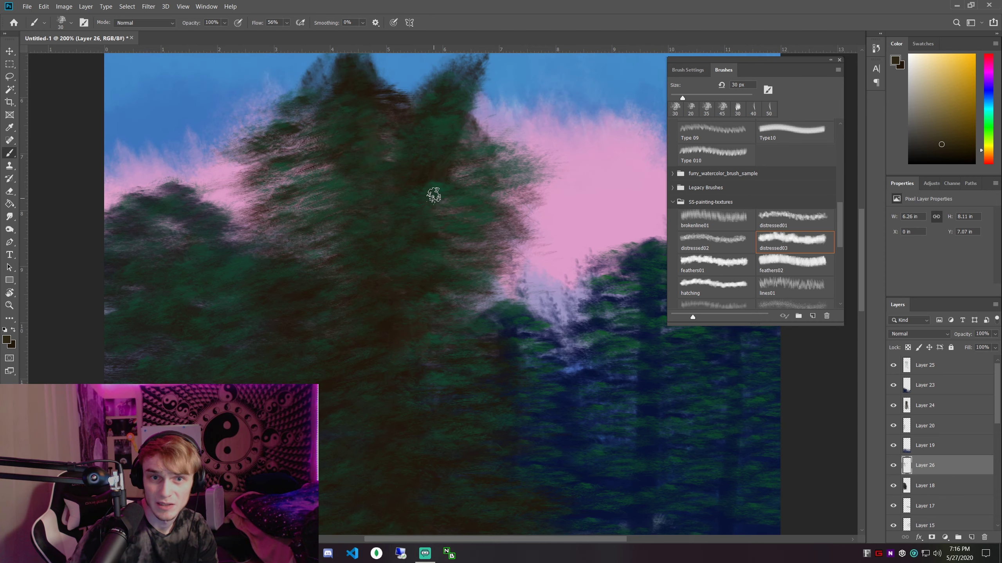
pyautogui.scroll(-2, 437, 188)
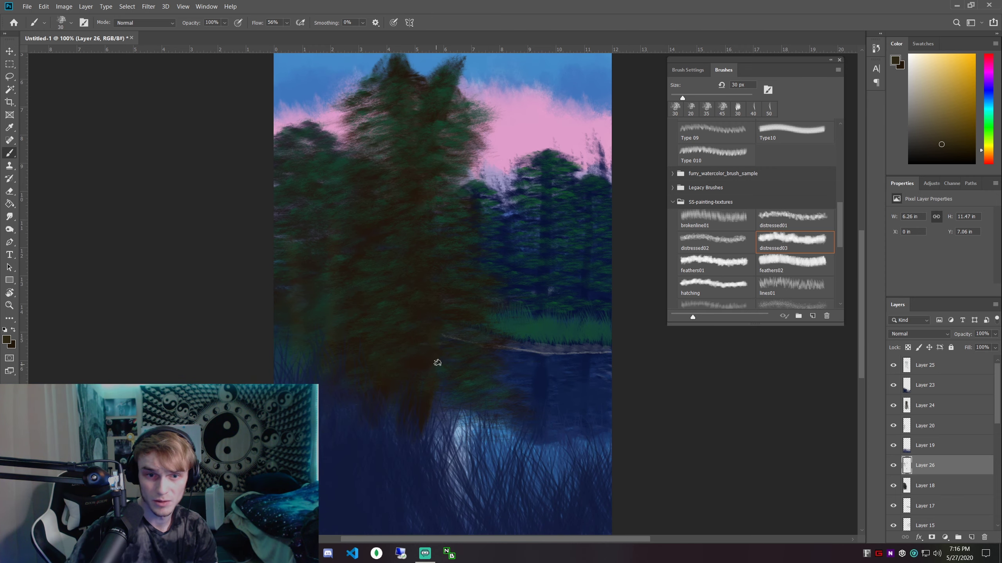
pyautogui.moveTo(430, 330); pyautogui.dragTo(439, 358)
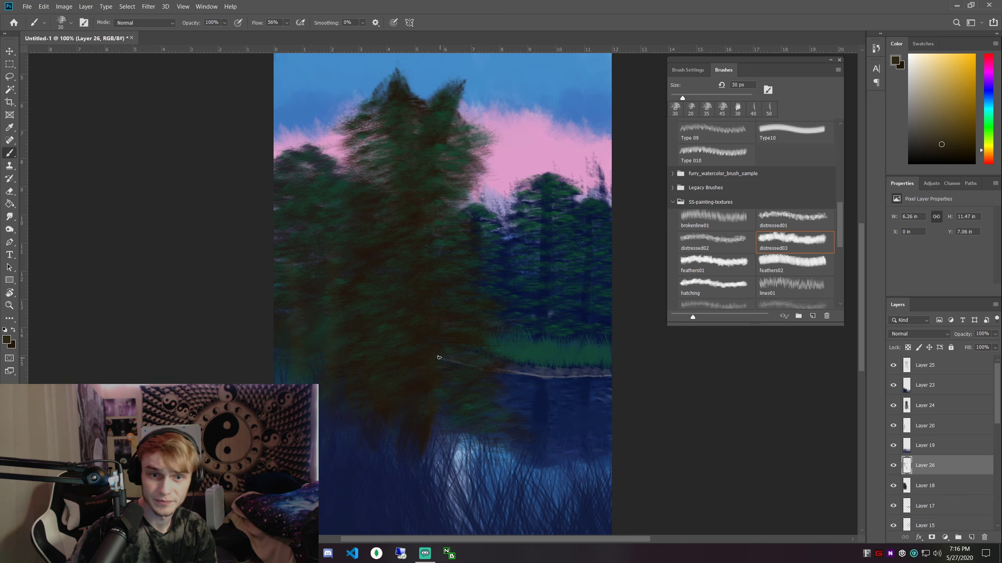
pyautogui.scroll(-1, 430, 340)
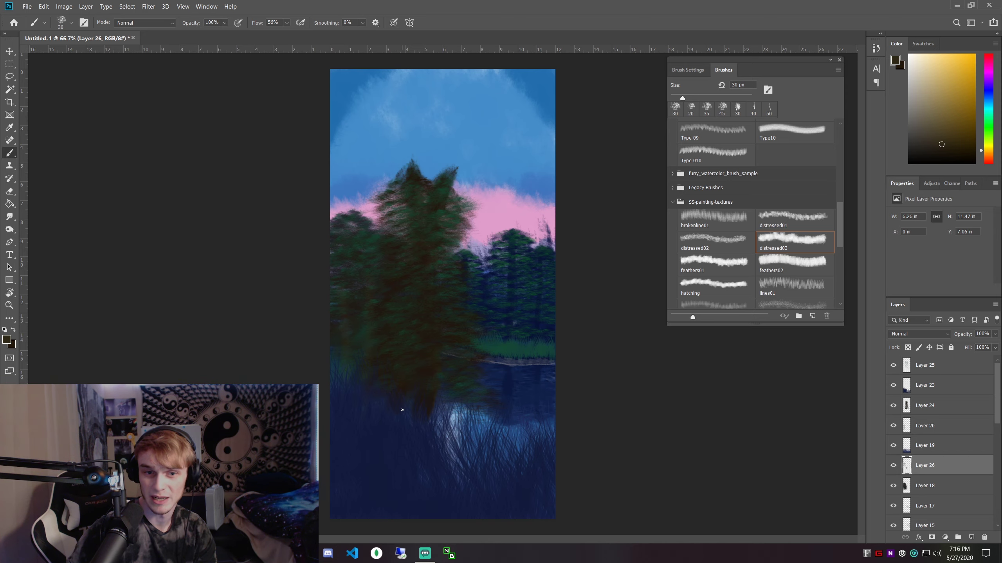
pyautogui.scroll(-1, 423, 384)
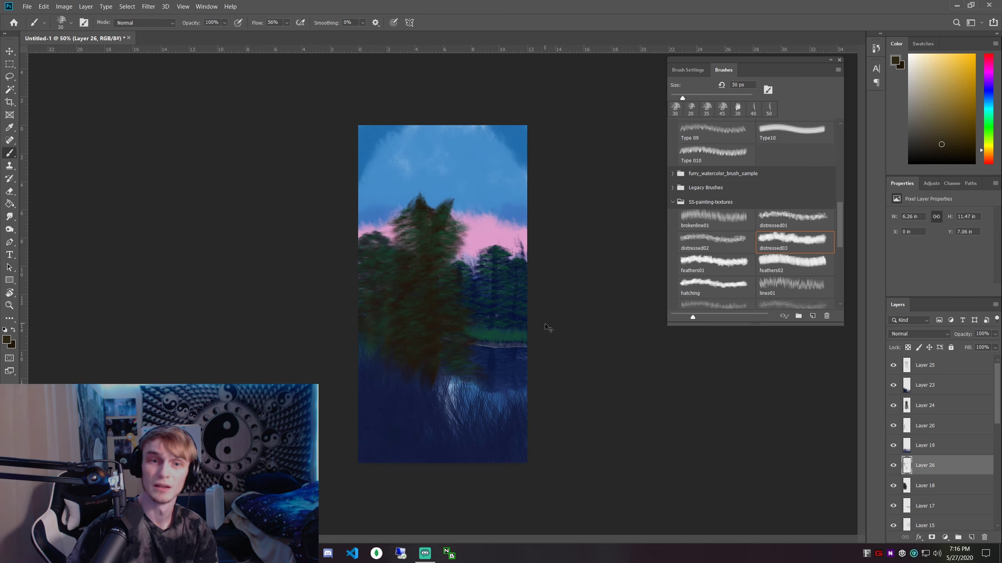
pyautogui.scroll(1, 547, 329)
# Switch to the Bob Ross video in the browser, skip ahead to the yellow and green foreground bushes, and pause it
pyautogui.hotkey('alt', 'Tab')
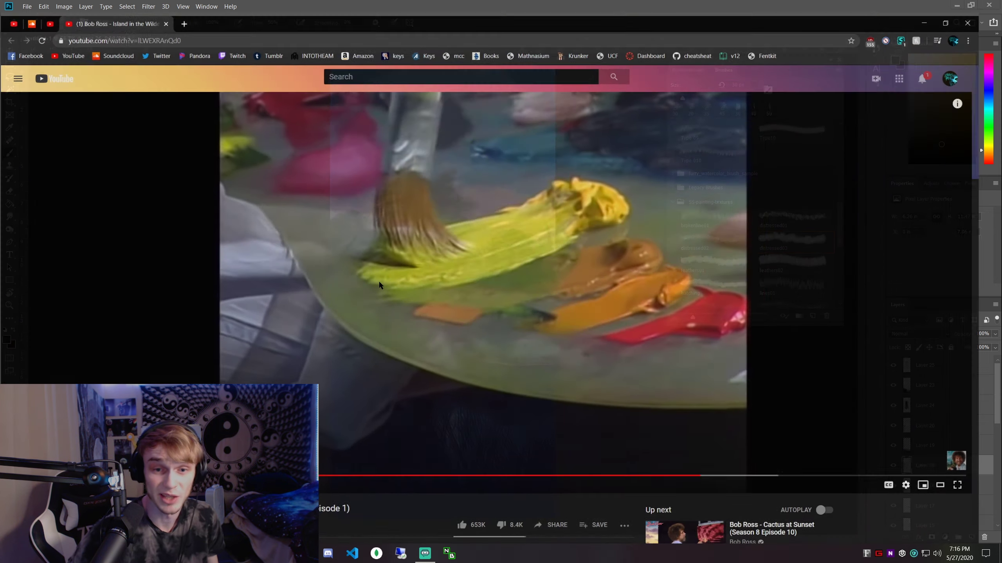
pyautogui.click(381, 275)
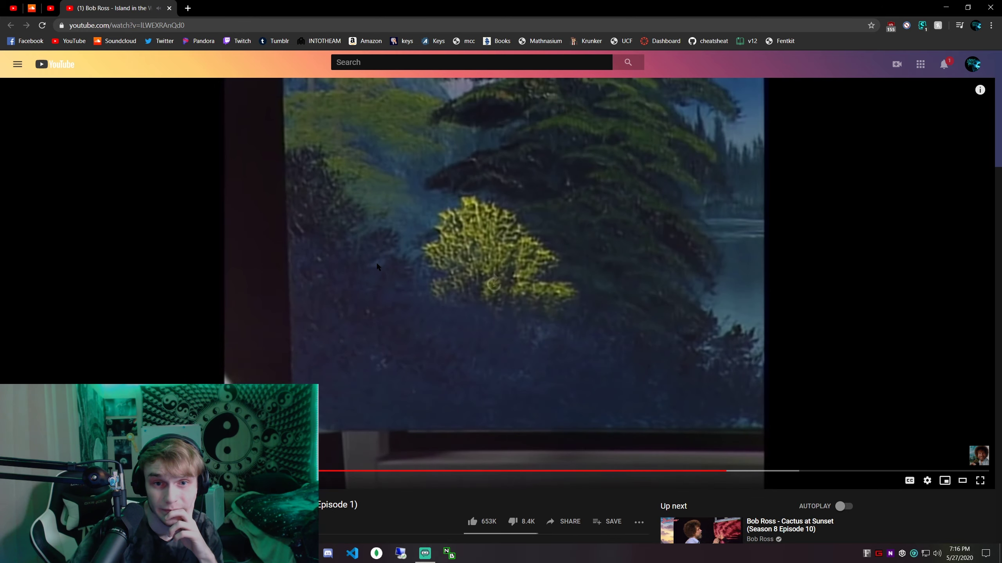
pyautogui.press('Right')
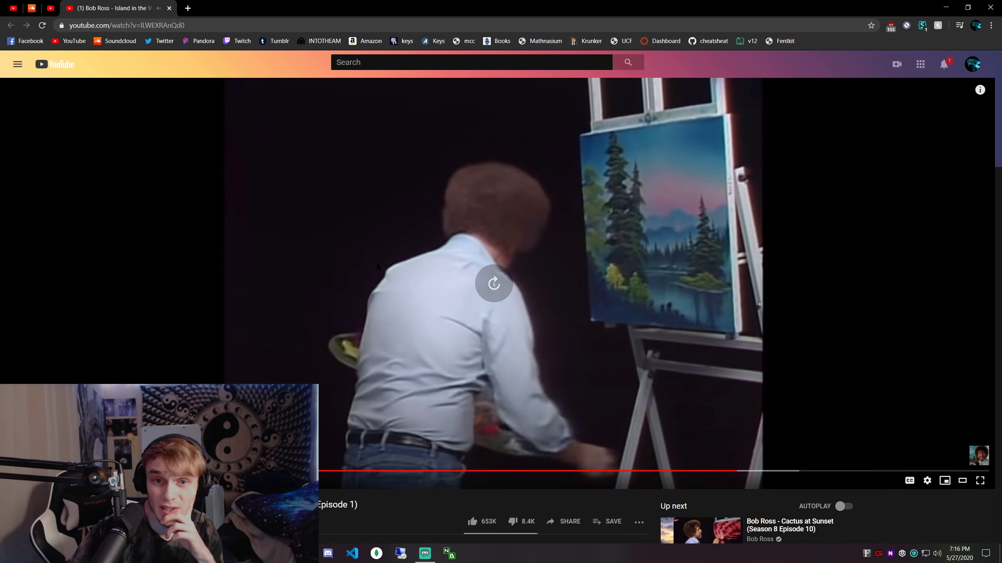
pyautogui.press('Right')
pyautogui.press('Right')
pyautogui.press('Right')
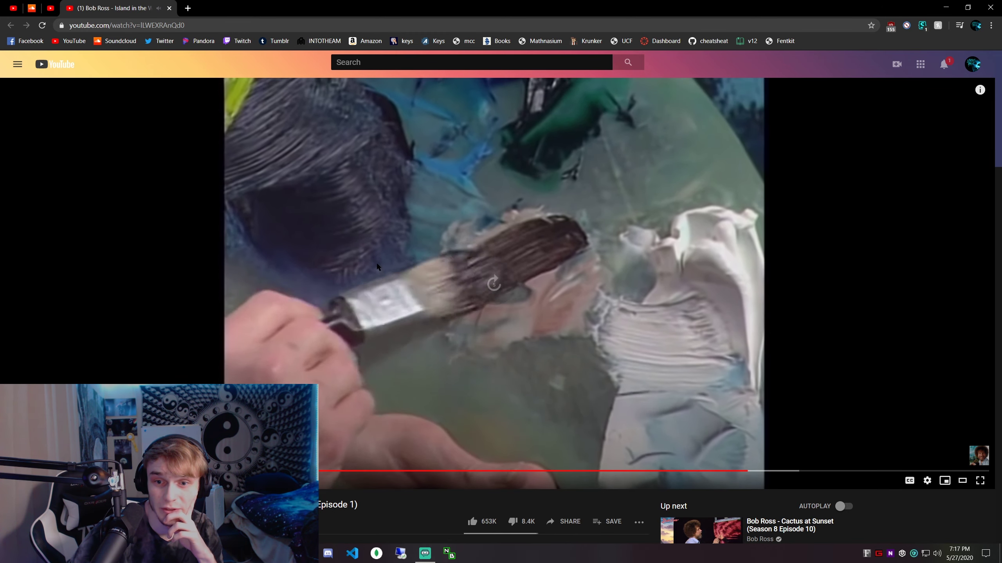
pyautogui.press('Right')
pyautogui.press('Right')
pyautogui.press('Right')
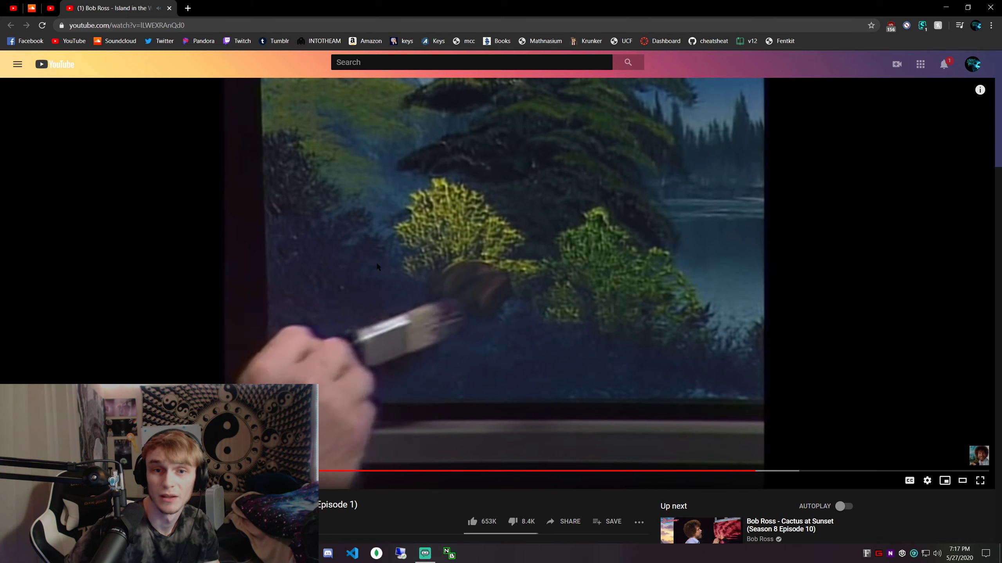
pyautogui.press('space')
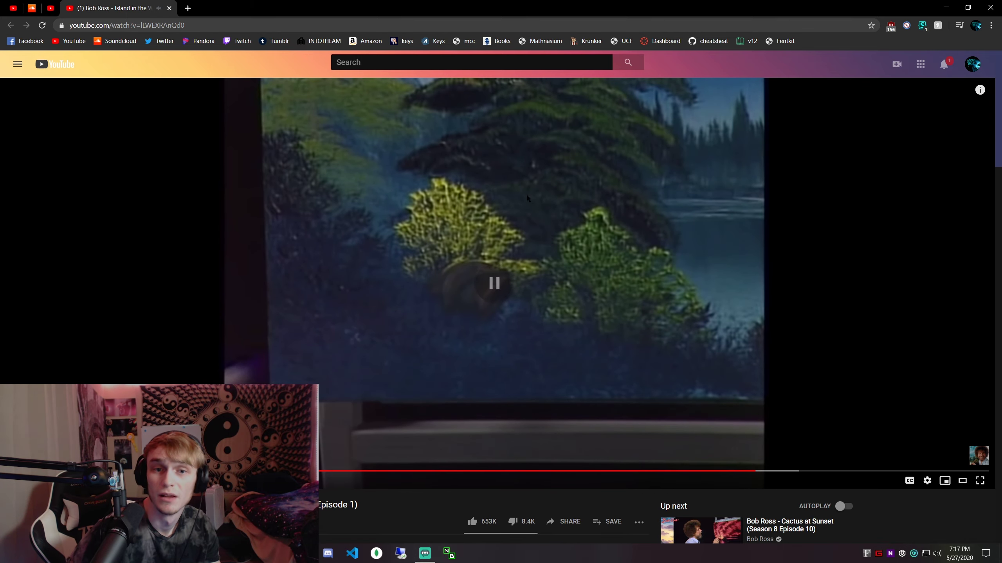
# Return to Photoshop, add a new layer above Layer 25, and set up the Type 02 grass brush in golden yellow
pyautogui.click(945, 6)
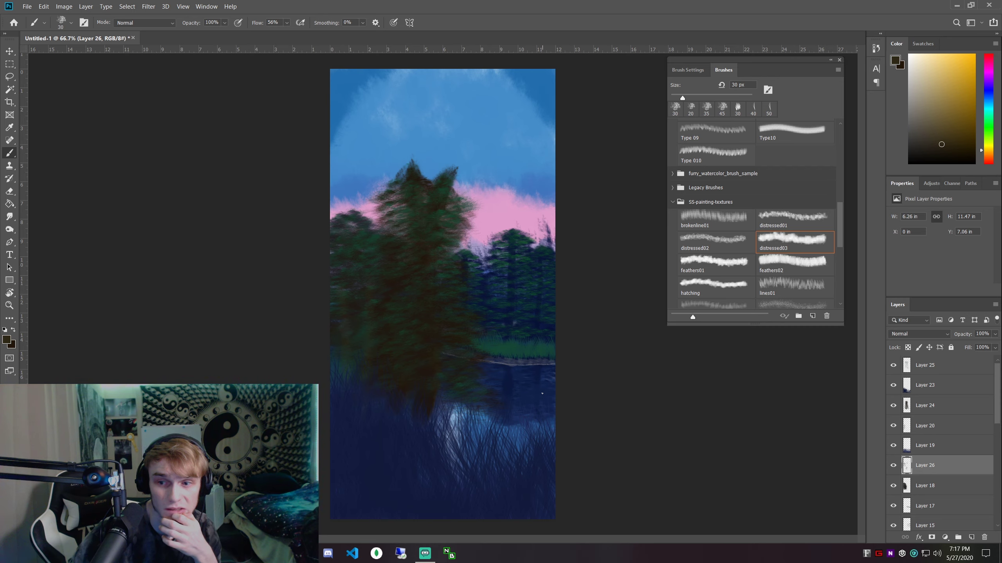
pyautogui.click(955, 364)
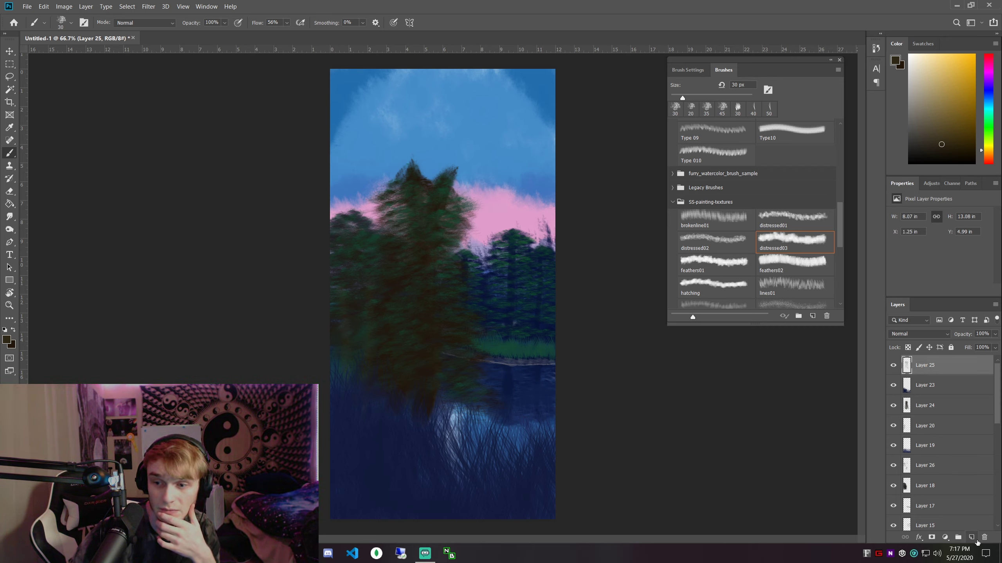
pyautogui.scroll(5, 707, 183)
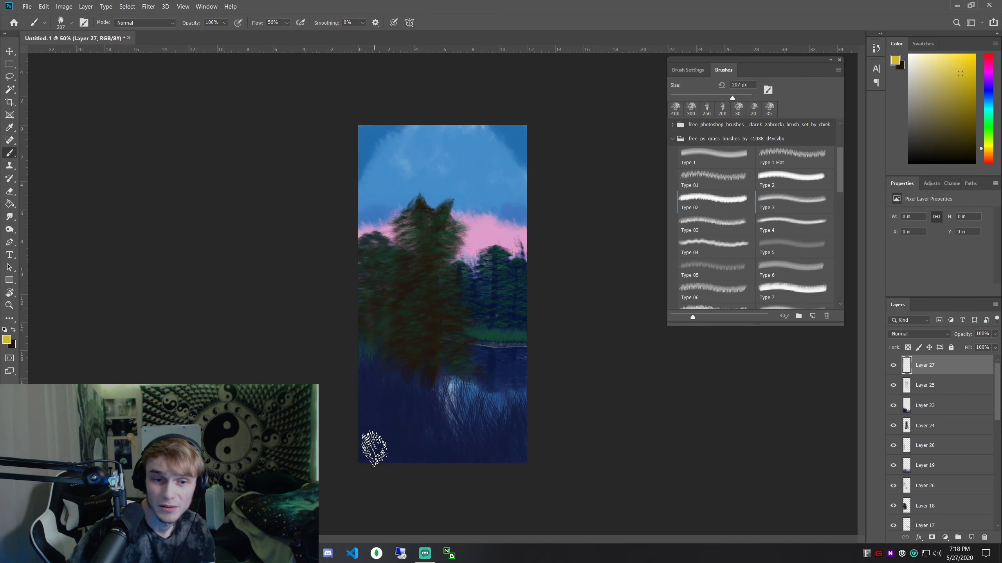
# Paint a golden yellow grass clump about 4 in wide in the canvas's lower-left corner with the 250 px Type 02 brush
pyautogui.press(']')
pyautogui.moveTo(362, 459)
pyautogui.mouseDown()
pyautogui.moveTo(369, 465)
pyautogui.moveTo(374, 442)
pyautogui.moveTo(391, 458)
pyautogui.moveTo(373, 443)
pyautogui.moveTo(385, 448)
pyautogui.mouseUp()
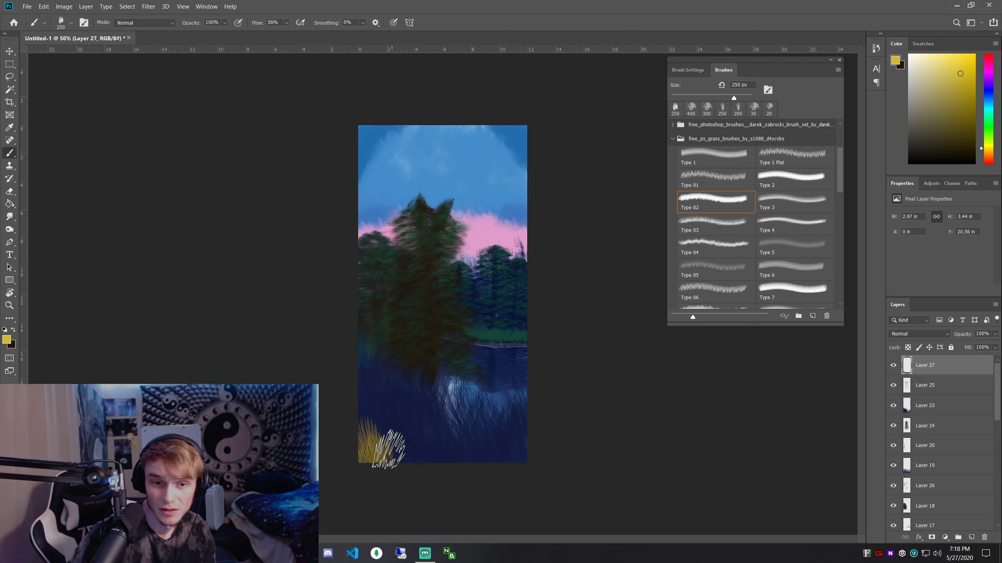
pyautogui.hotkey('ctrl', '-')
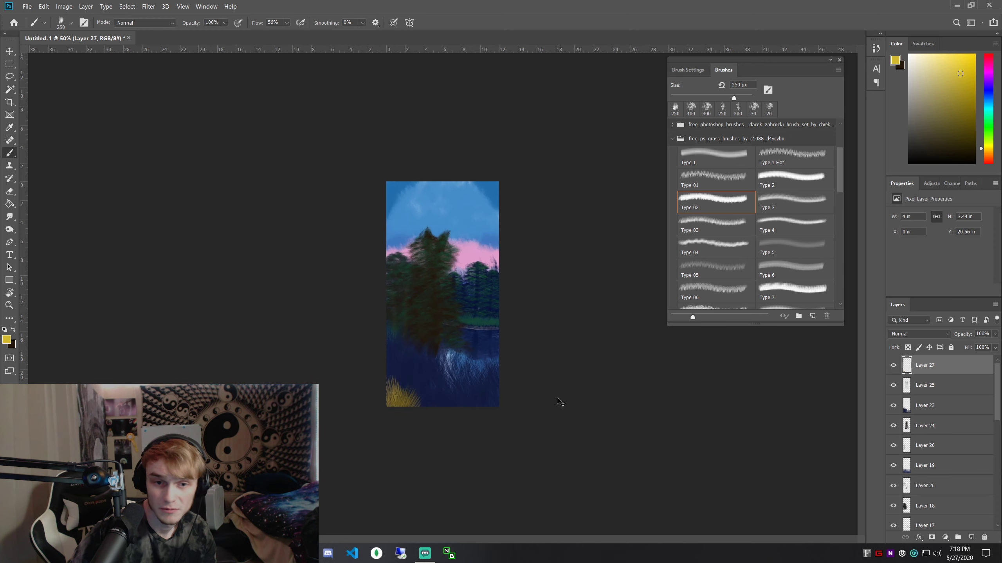
pyautogui.hotkey('ctrl', '+')
pyautogui.hotkey('ctrl', '+')
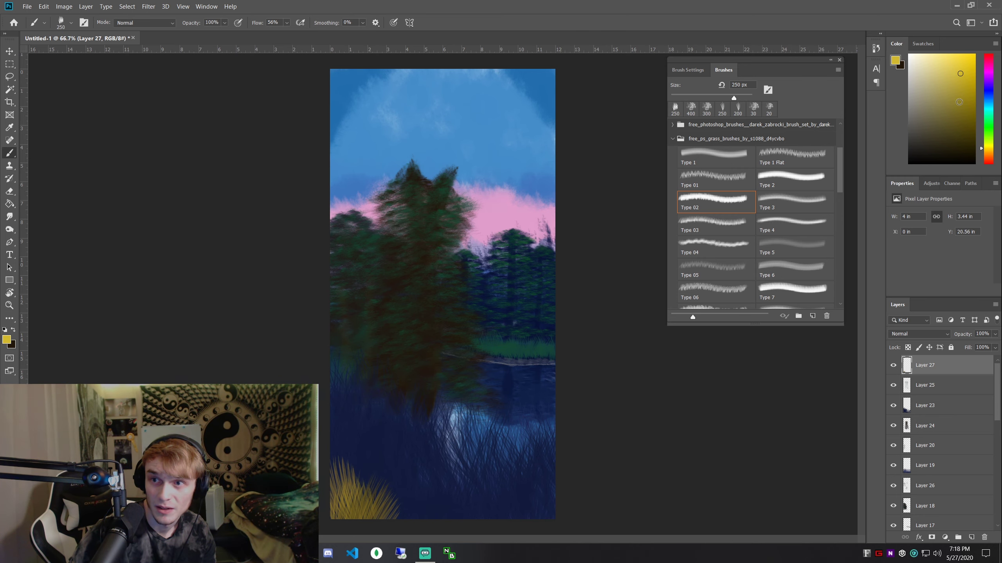
# Extend the grass on Layer 27 to about 7.9 in wide in a darker olive yellow, using the Type 02 brush at 300 px
pyautogui.click(960, 110)
pyautogui.hotkey('ctrl', '-')
pyautogui.hotkey('ctrl', '-')
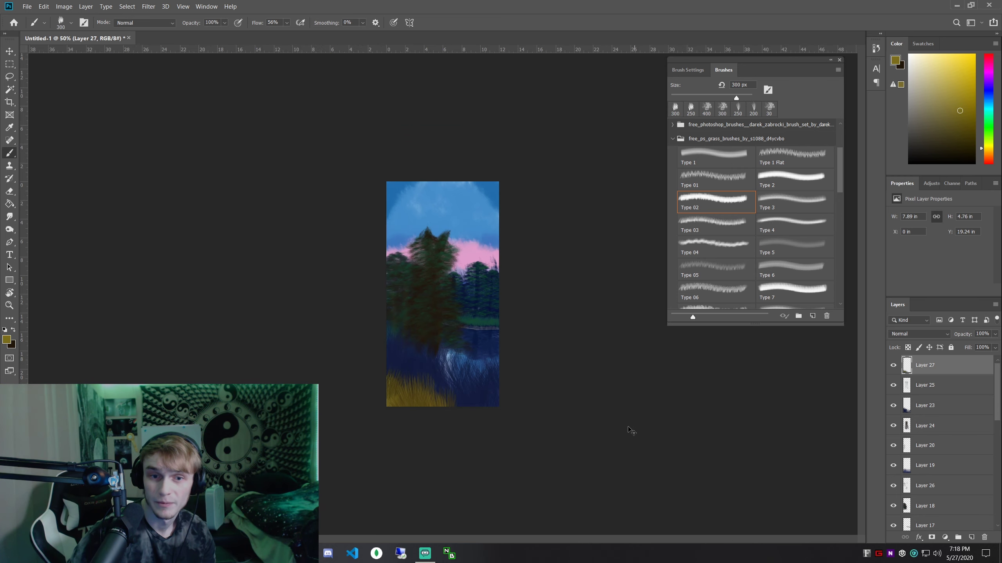
pyautogui.hotkey('ctrl', '+')
pyautogui.hotkey('ctrl', '+')
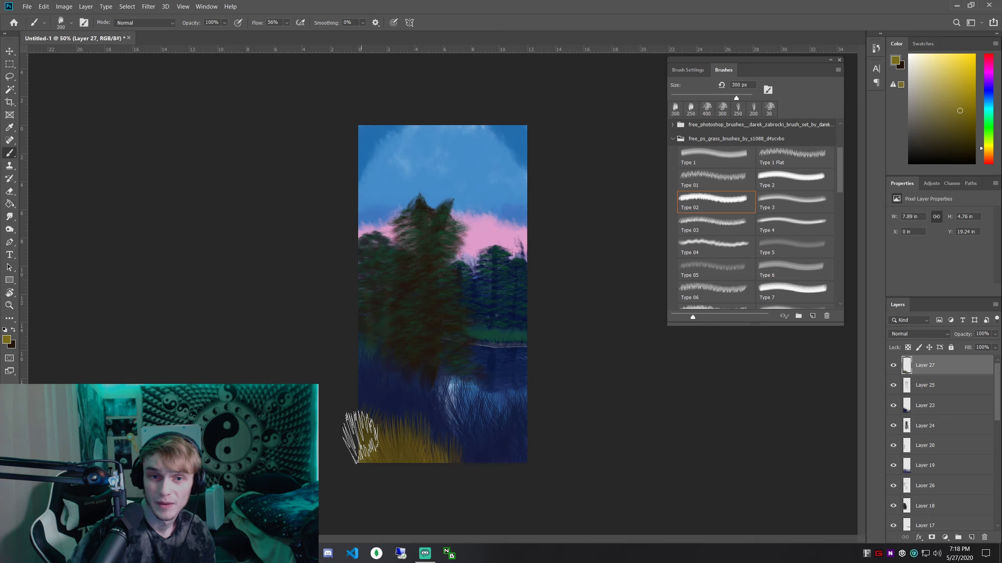
# Check the reference video, then layer yellow-green grass over the left clump on Layer 27, making it about 8.1 in wide and 5.6 in tall
pyautogui.hotkey('alt', 'Tab')
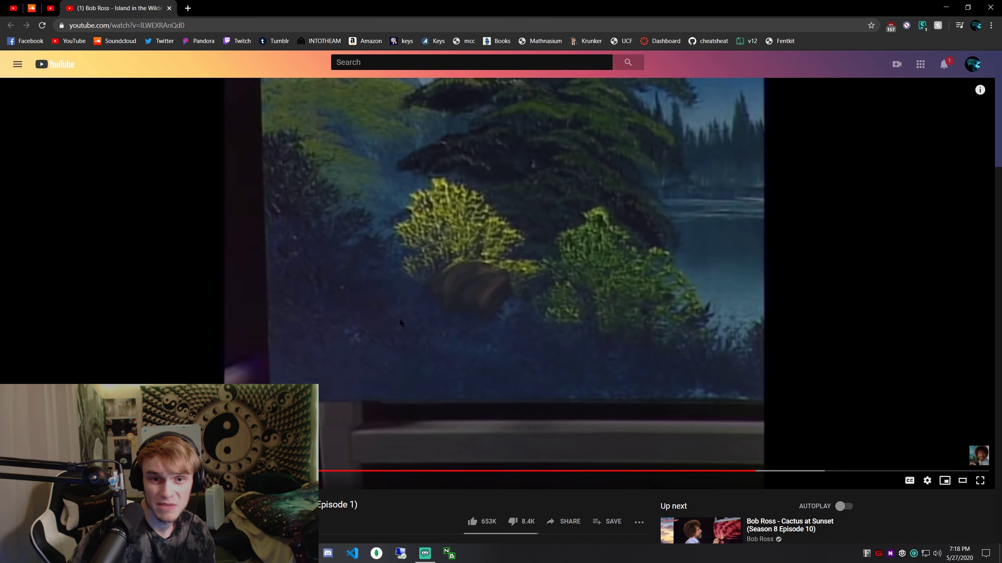
pyautogui.hotkey('alt', 'Tab')
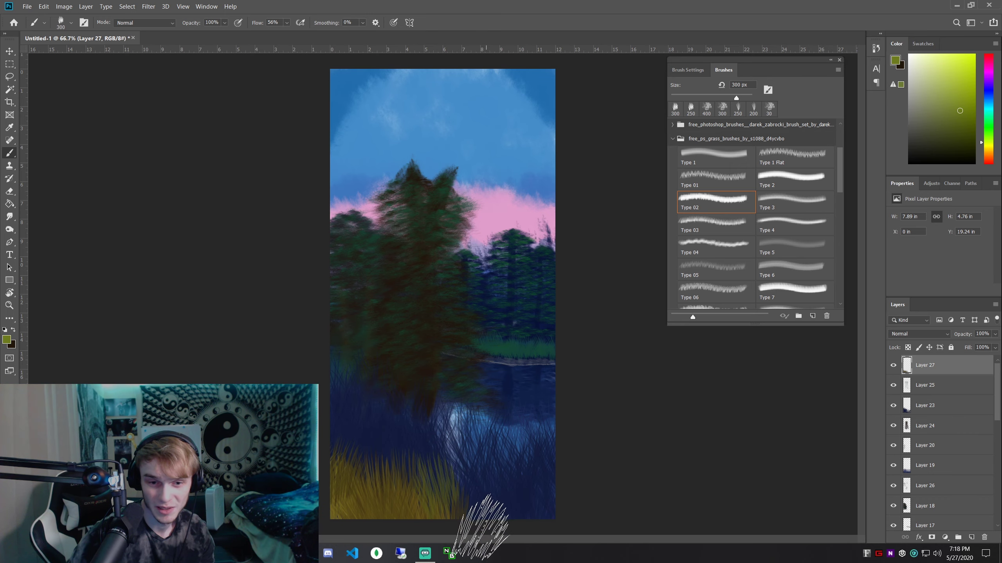
pyautogui.moveTo(457, 530)
pyautogui.mouseDown()
pyautogui.moveTo(356, 471)
pyautogui.moveTo(344, 453)
pyautogui.moveTo(442, 519)
pyautogui.moveTo(375, 467)
pyautogui.mouseUp()
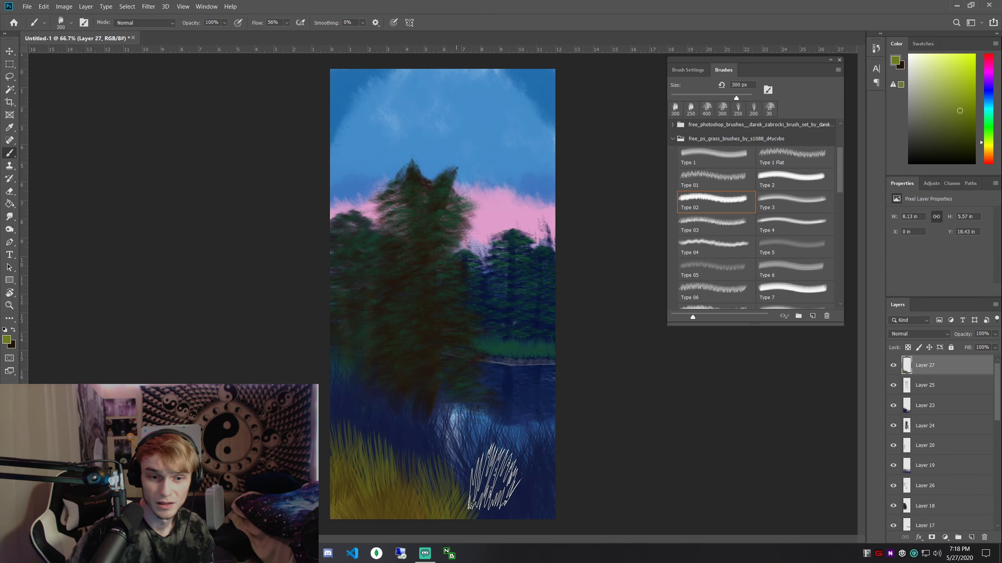
pyautogui.hotkey('ctrl', '-')
pyautogui.hotkey('ctrl', '+')
pyautogui.click(894, 366)
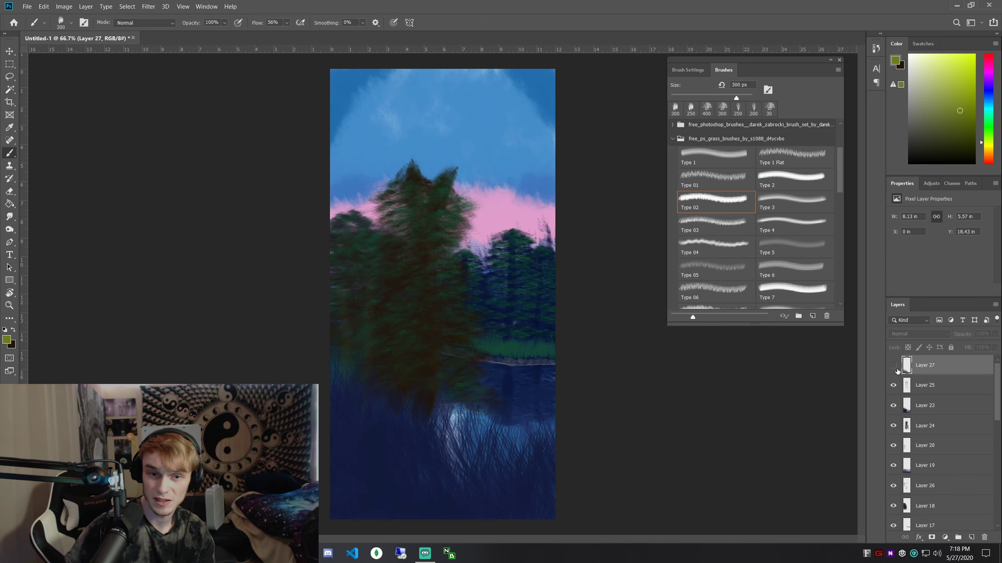
pyautogui.click(893, 367)
# Paint a second grass clump in the canvas's lower-right corner with the 300 px Type 02 brush, extending Layer 27 to the full 12 in width
pyautogui.hotkey('ctrl', '-')
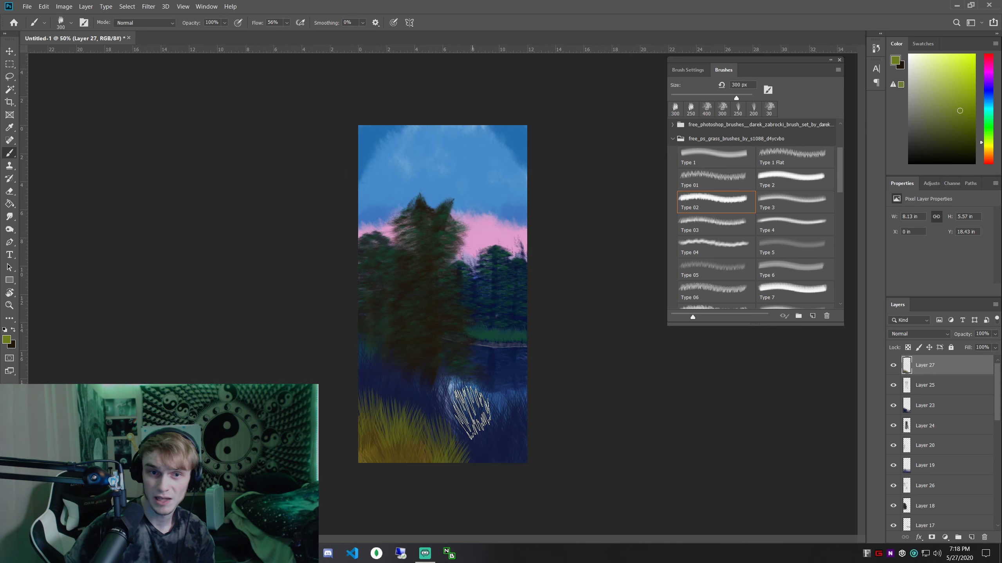
pyautogui.hotkey('ctrl', '+')
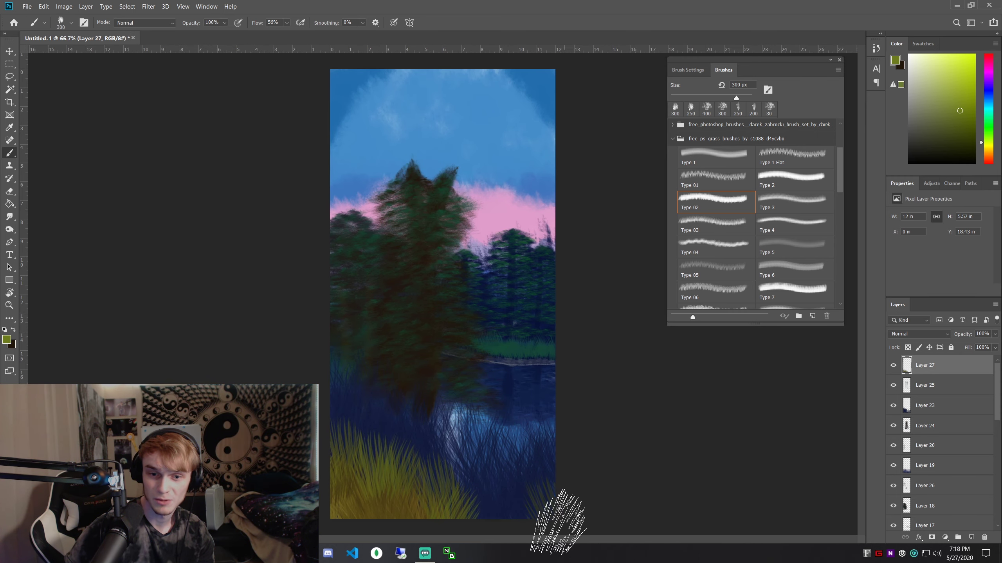
pyautogui.moveTo(558, 522); pyautogui.dragTo(540, 512)
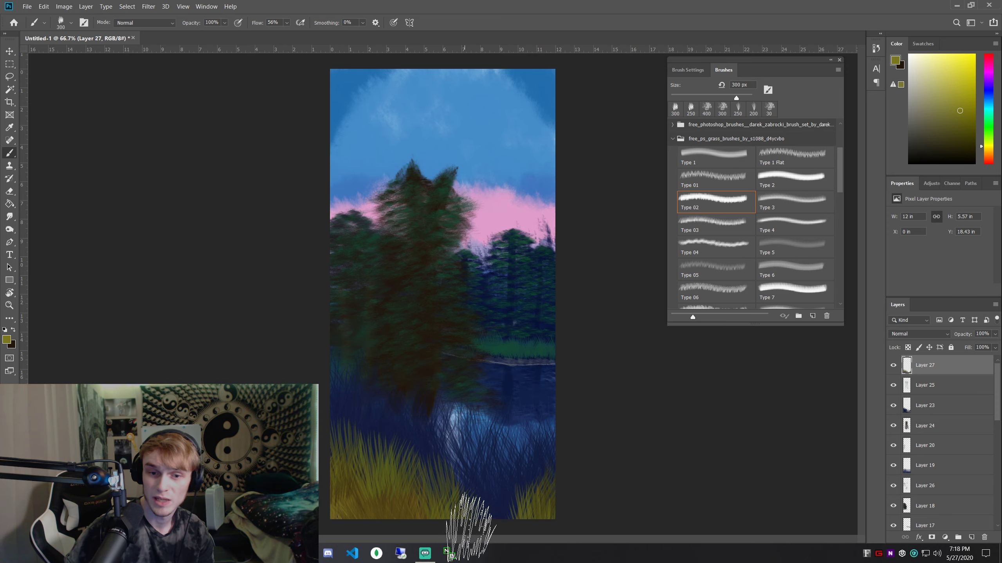
pyautogui.hotkey('ctrl', '-')
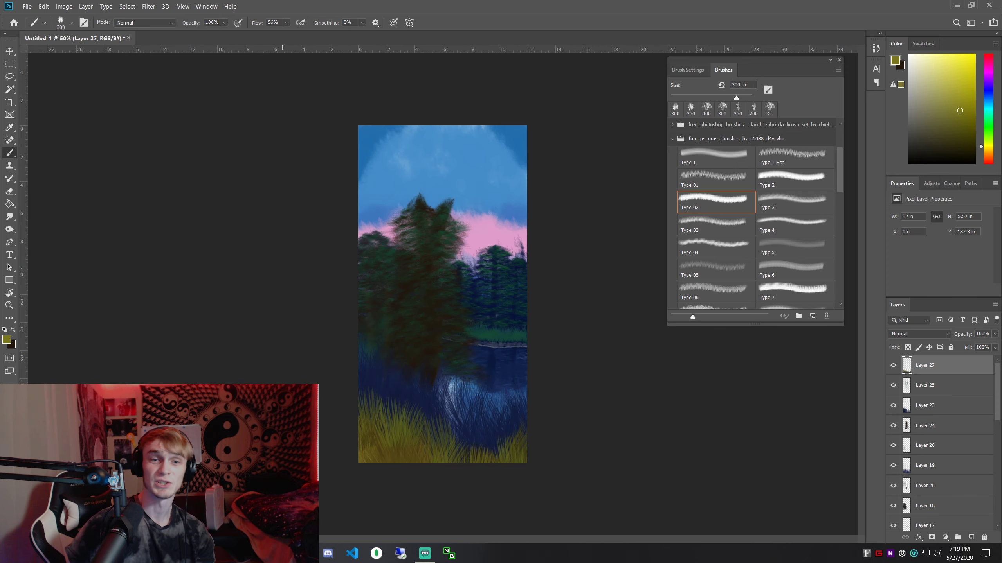
# Watch the rock-painting section of the Bob Ross video in the browser, pause it, and return to Photoshop
pyautogui.click(539, 432)
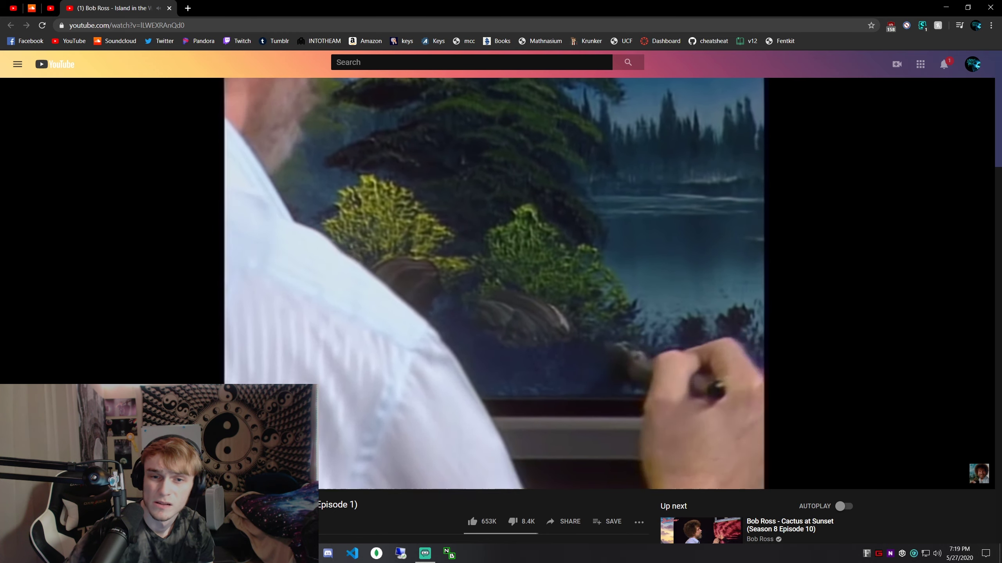
pyautogui.press('space')
pyautogui.hotkey('alt', 'Tab')
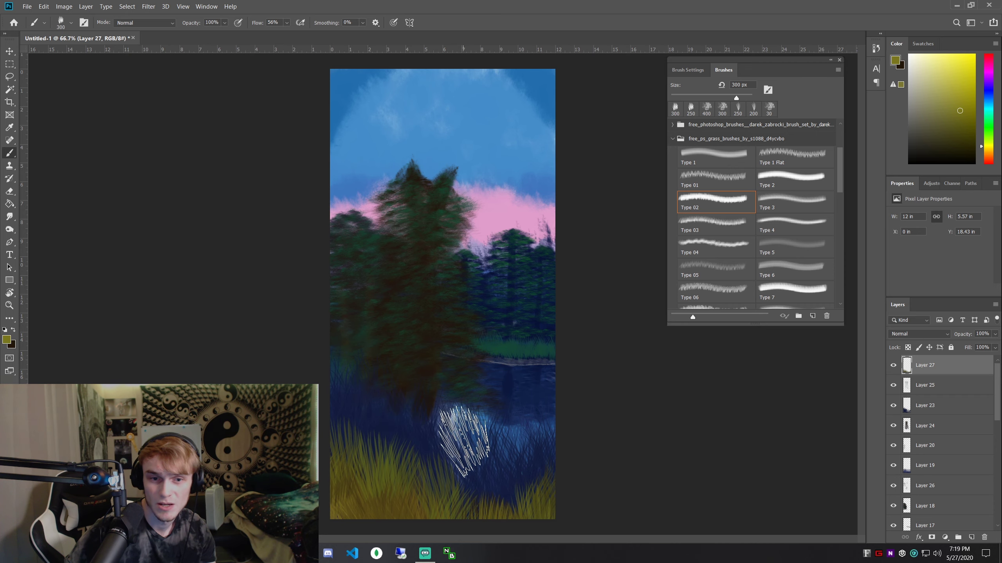
# Choose the distressed03 brush from the SS-painting-textures set at 175 px with a very dark brown colour
pyautogui.hotkey('ctrl', '+')
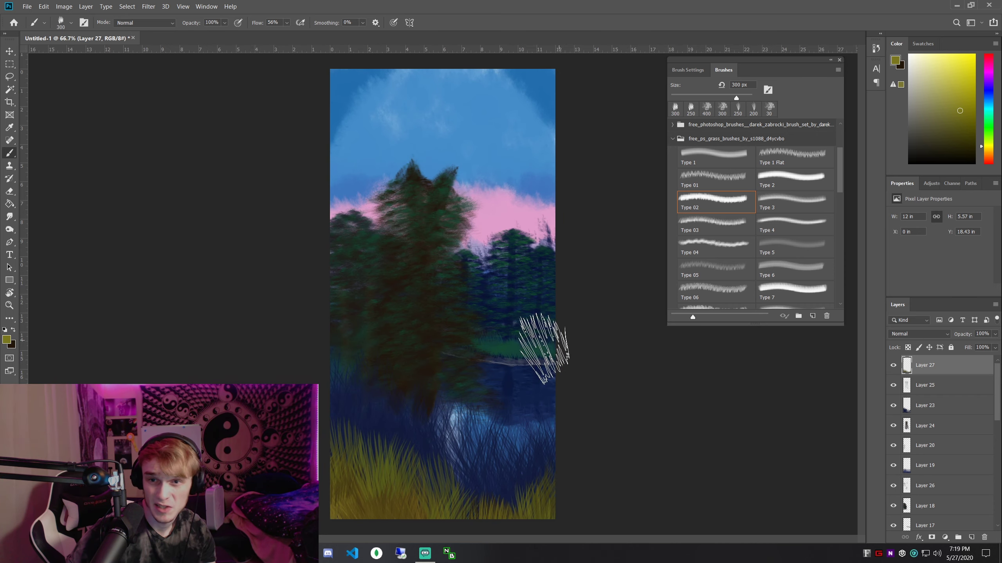
pyautogui.scroll(-4, 793, 282)
pyautogui.scroll(-3, 792, 282)
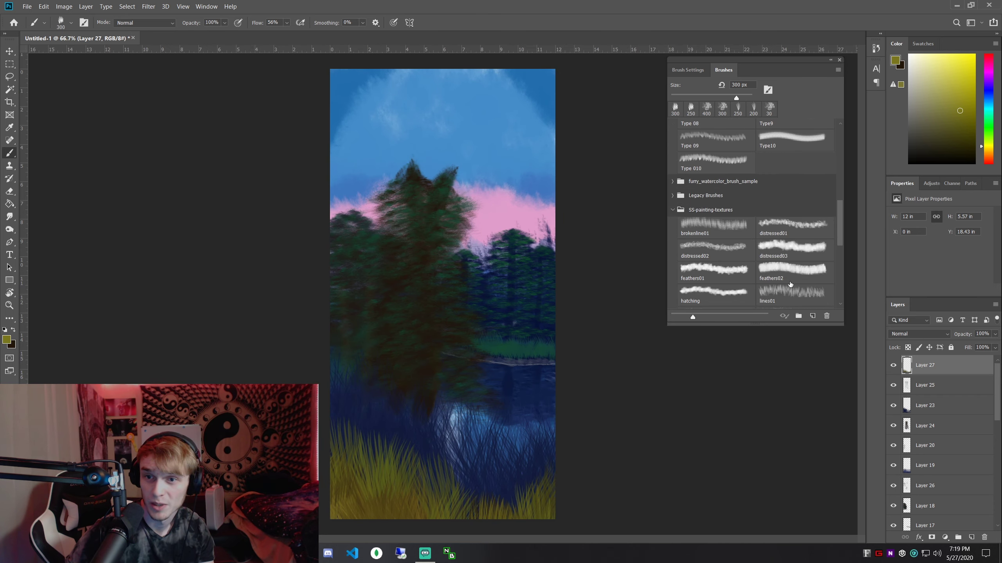
pyautogui.click(779, 257)
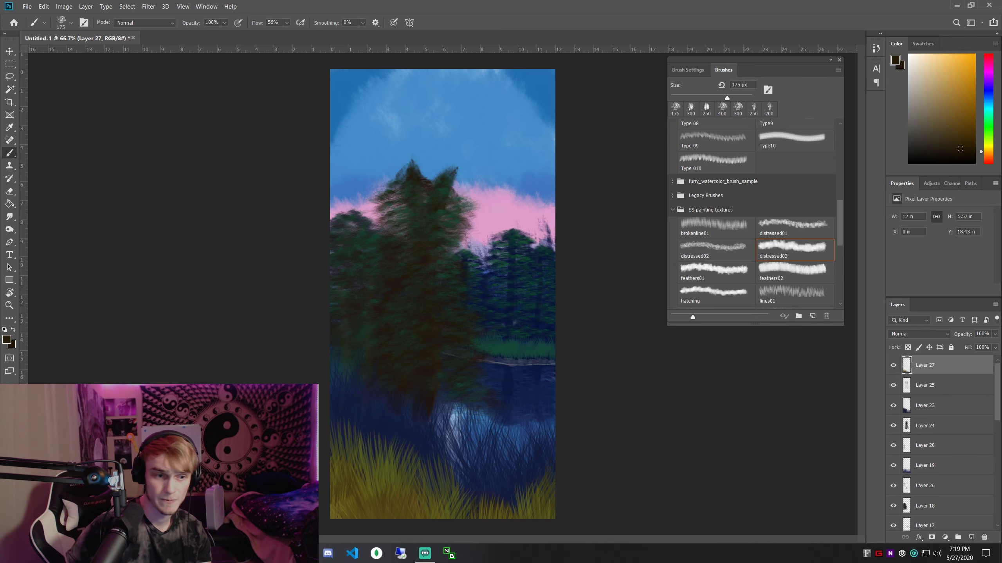
# Switch to the Bob Ross video, pause it at the view of the whole canvas, and minimize the browser to return to Photoshop
pyautogui.hotkey('alt', 'Tab')
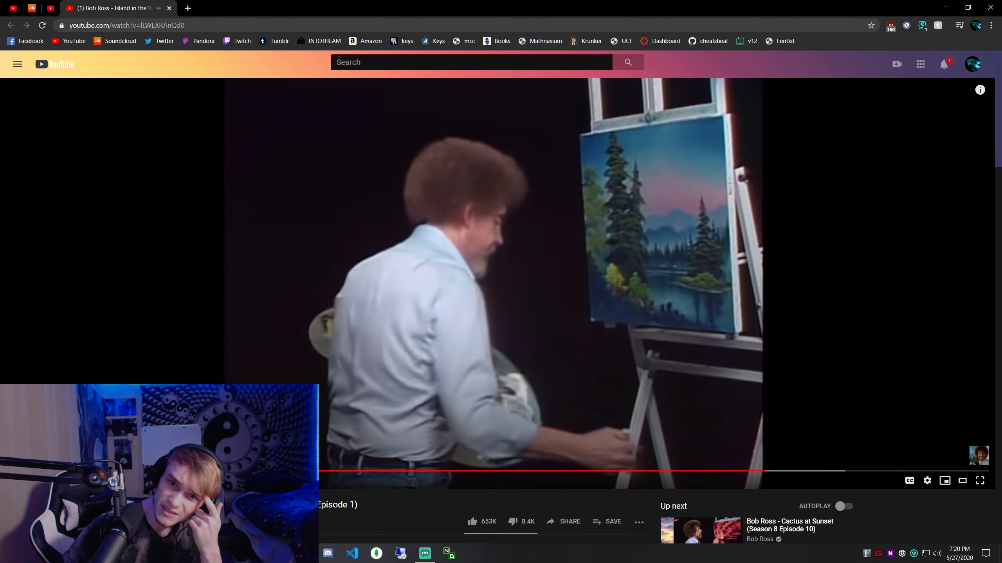
pyautogui.press('space')
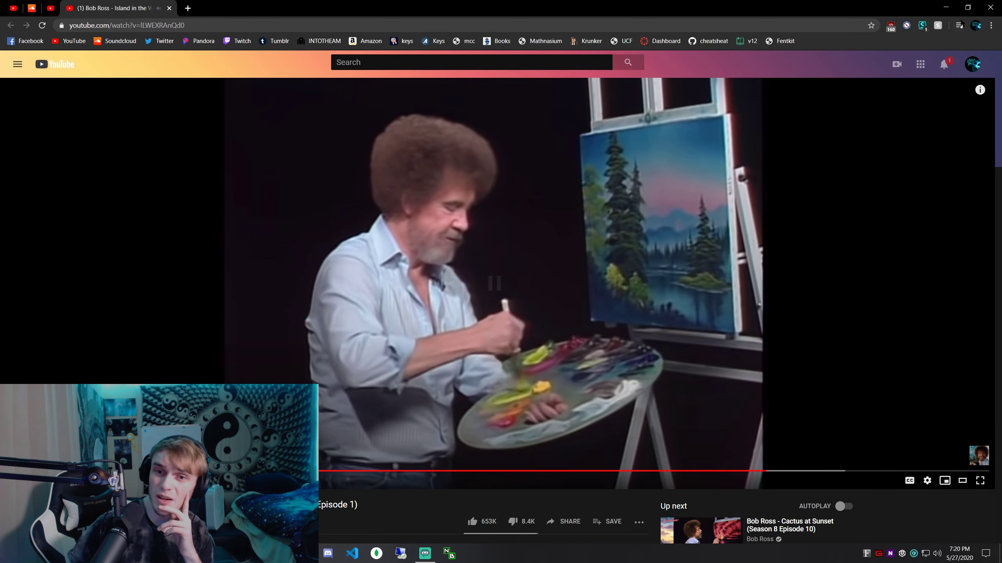
pyautogui.click(945, 6)
# Sample a dark olive from the foreground grass as the foreground colour
pyautogui.scroll(1, 446, 445)
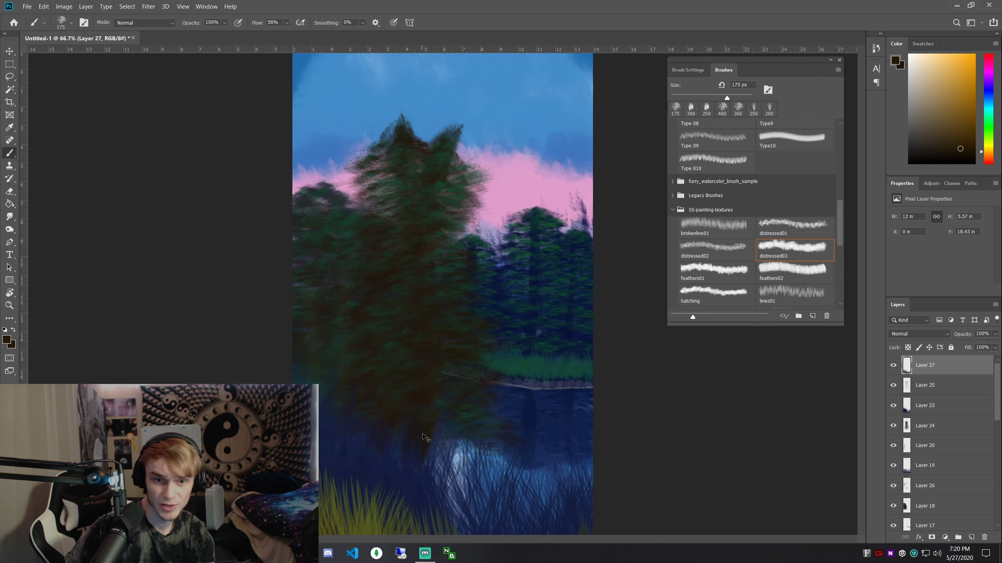
pyautogui.scroll(-3, 434, 438)
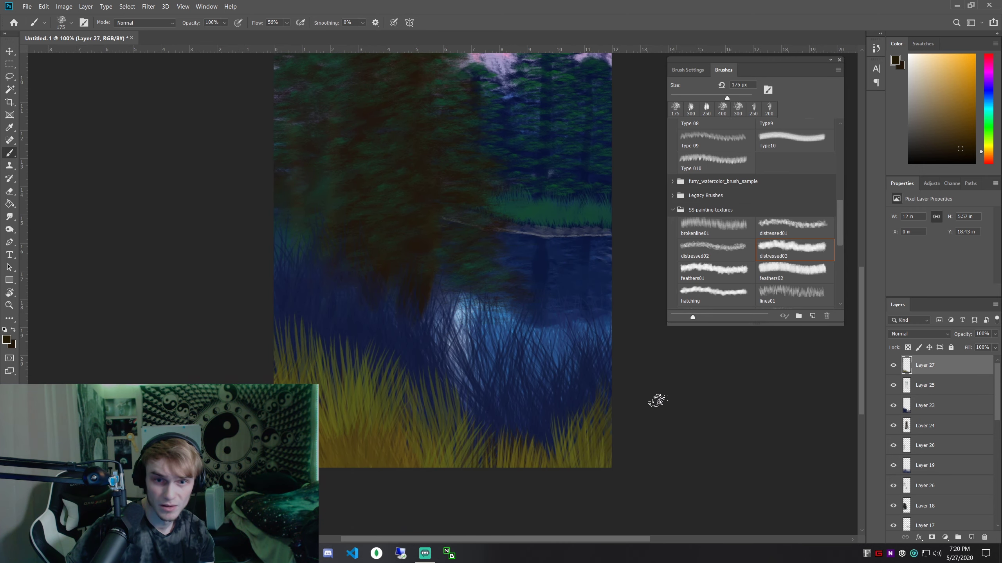
pyautogui.press('i')
pyautogui.moveTo(408, 434)
pyautogui.mouseDown()
pyautogui.moveTo(348, 419)
pyautogui.moveTo(362, 409)
pyautogui.moveTo(438, 416)
pyautogui.moveTo(541, 448)
pyautogui.moveTo(596, 449)
pyautogui.mouseUp()
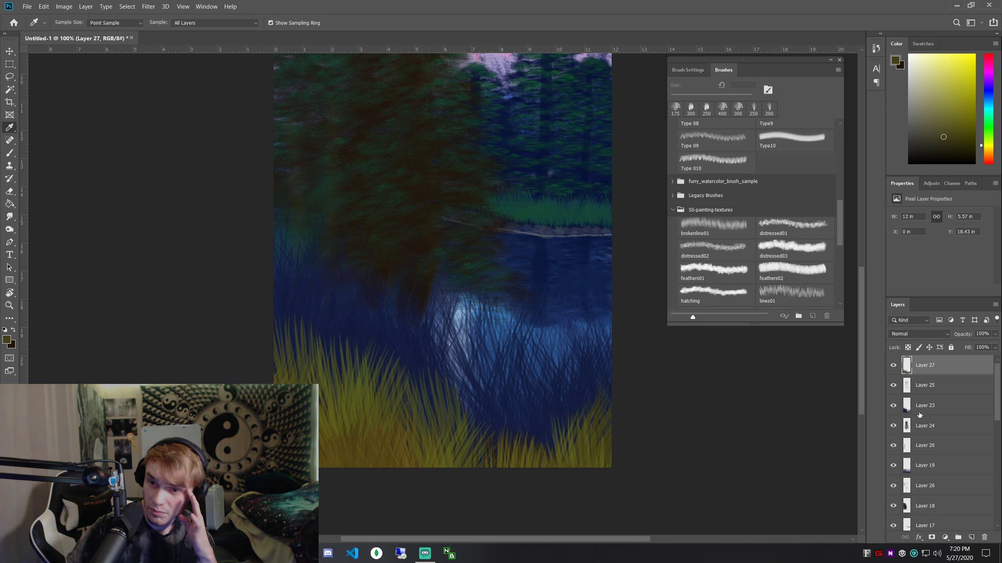
# Hide and reshow Layer 19 to identify which foreground grass it holds
pyautogui.click(896, 468)
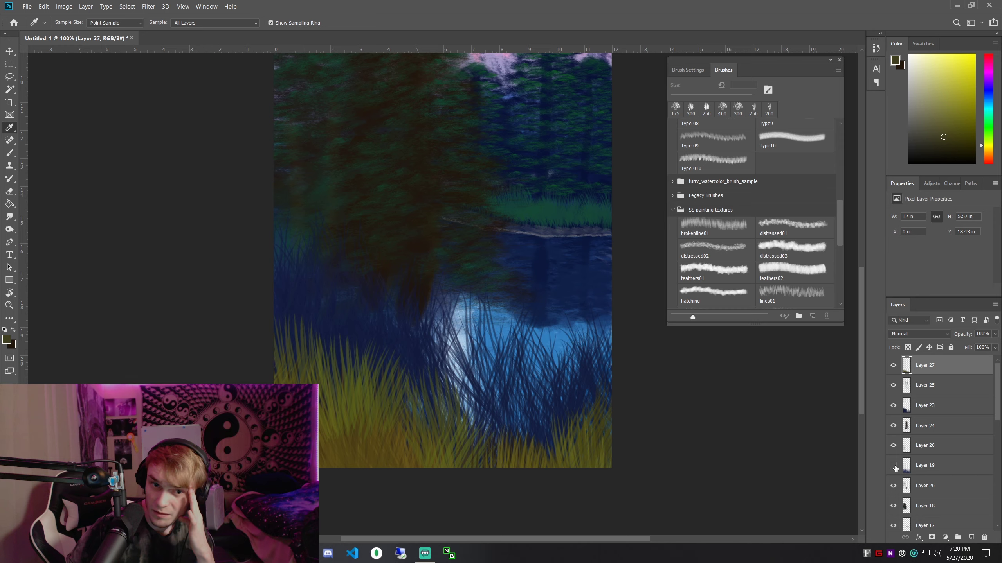
pyautogui.click(895, 467)
pyautogui.click(895, 467)
pyautogui.click(894, 467)
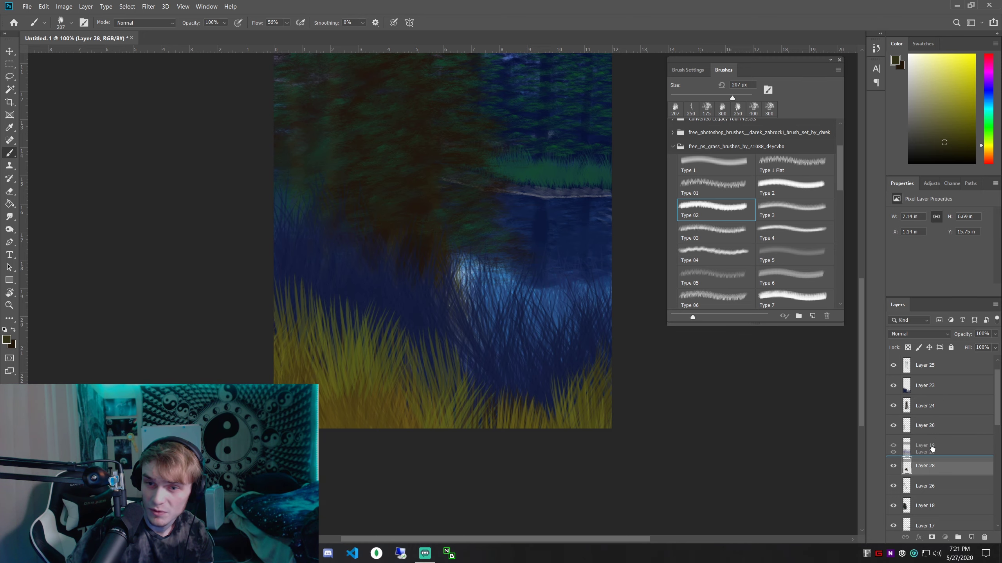
# Move Layer 19 between Layer 23 and Layer 24, and place Layer 28 directly beneath Layer 19
pyautogui.moveTo(932, 449); pyautogui.dragTo(937, 435)
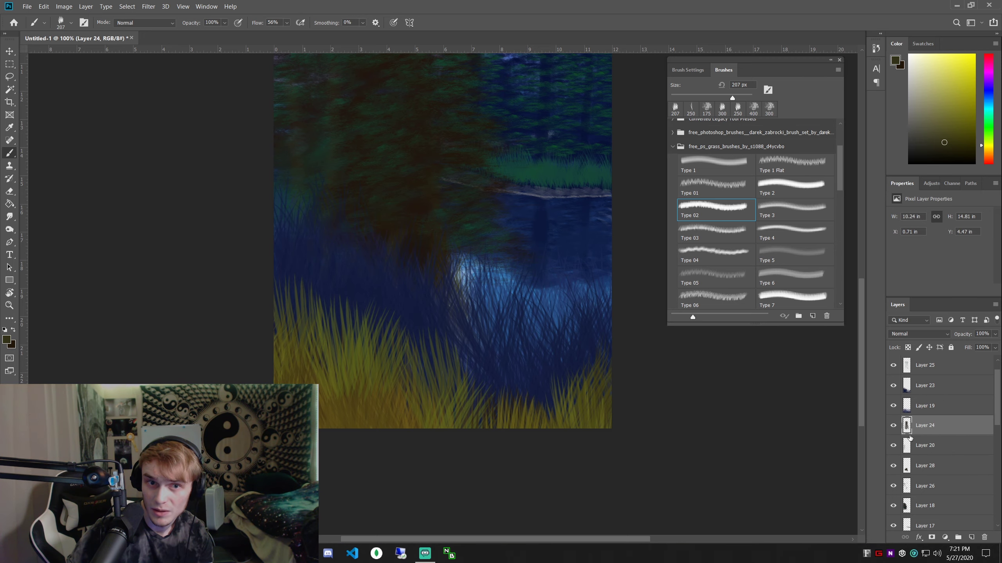
pyautogui.hotkey('ctrl', '-')
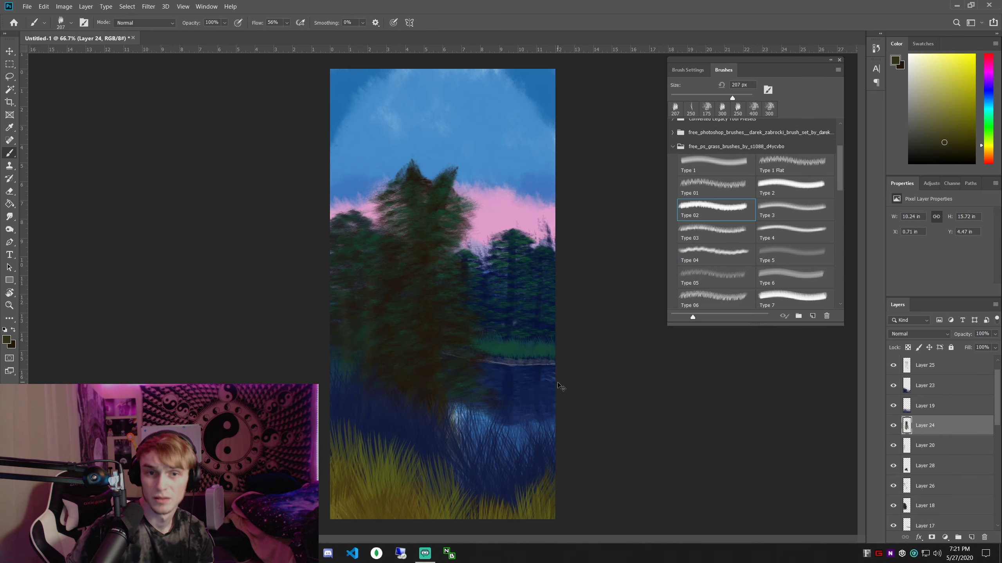
pyautogui.scroll(-1, 563, 389)
pyautogui.hotkey('ctrl', '+')
pyautogui.scroll(-3, 530, 420)
pyautogui.hotkey('ctrl', '+')
pyautogui.hotkey('ctrl', '+')
pyautogui.scroll(-2, 919, 453)
pyautogui.hotkey('ctrl', '+')
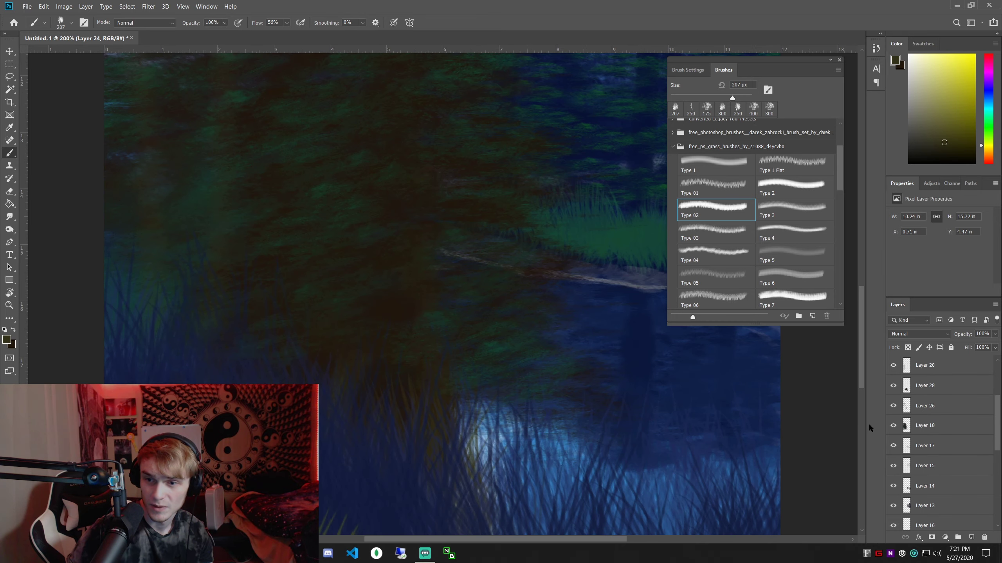
pyautogui.scroll(1, 923, 412)
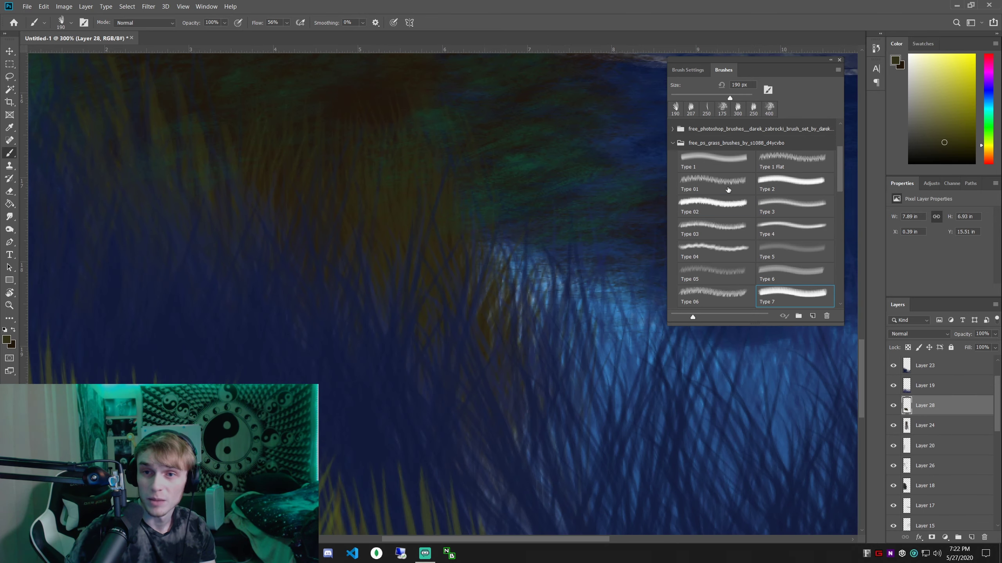
# Paint dark olive grass about 8.3 in wide around the tree bases on Layer 28, finishing with the Type 1 Flat brush at 361 px
pyautogui.moveTo(341, 294)
pyautogui.mouseDown()
pyautogui.moveTo(196, 245)
pyautogui.moveTo(384, 257)
pyautogui.moveTo(512, 307)
pyautogui.mouseUp()
pyautogui.hotkey('ctrl', '-')
pyautogui.hotkey('ctrl', '-')
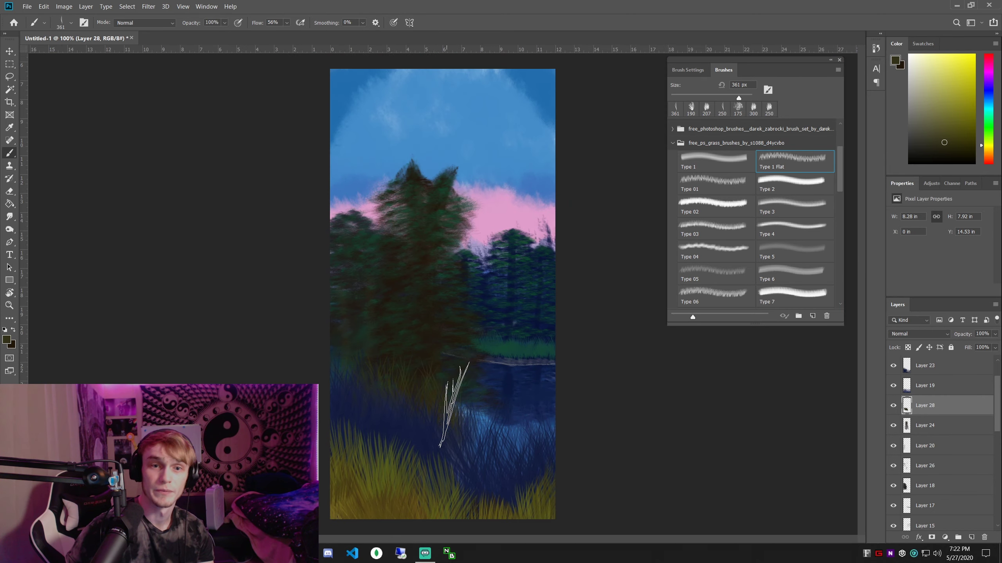
pyautogui.hotkey('ctrl', '-')
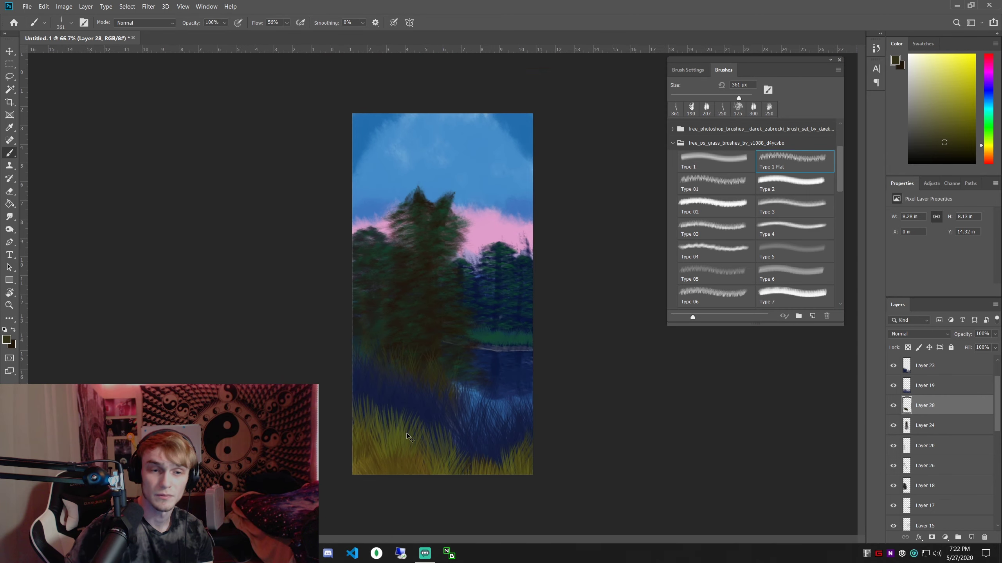
# Erase the olive grass covering the bright water reflection on Layer 28 with the Type 1 Flat eraser at 400 px
pyautogui.hotkey('ctrl', '+')
pyautogui.hotkey('ctrl', '+')
pyautogui.scroll(-2, 390, 434)
pyautogui.press('e')
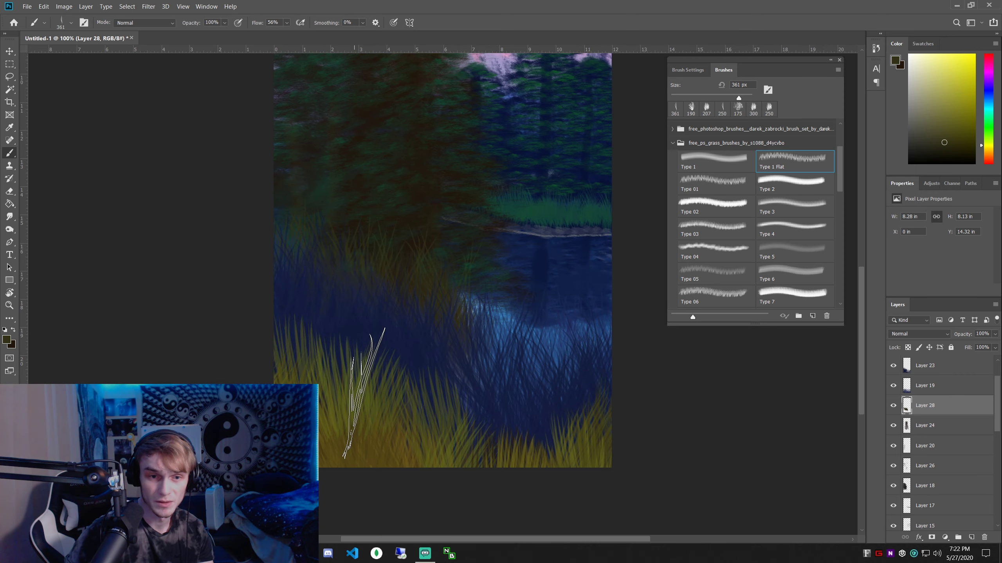
pyautogui.hotkey('ctrl', '+')
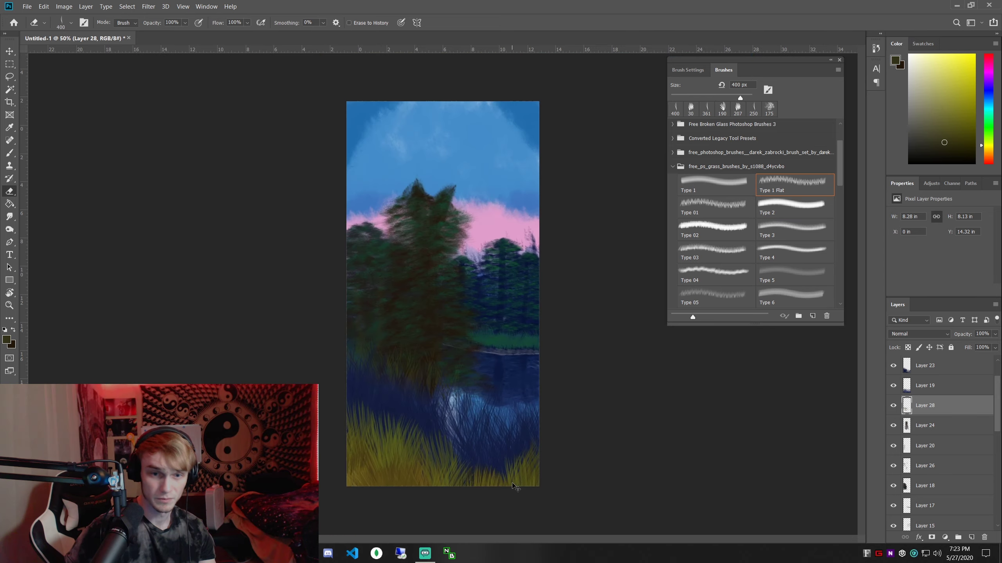
pyautogui.hotkey('ctrl', '+')
pyautogui.hotkey('ctrl', '+')
pyautogui.scroll(-3, 479, 470)
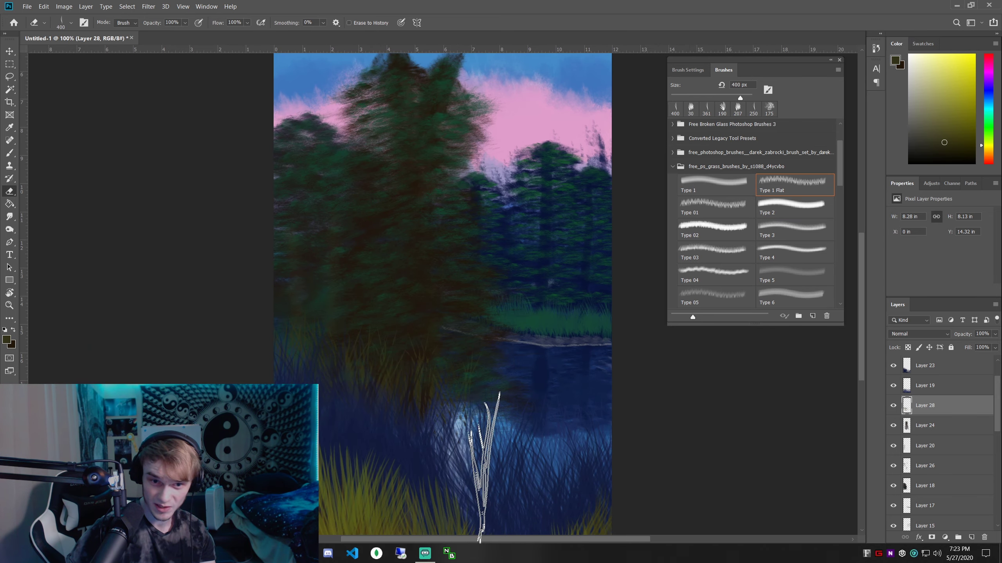
pyautogui.scroll(-2, 471, 442)
pyautogui.hotkey('ctrl', '-')
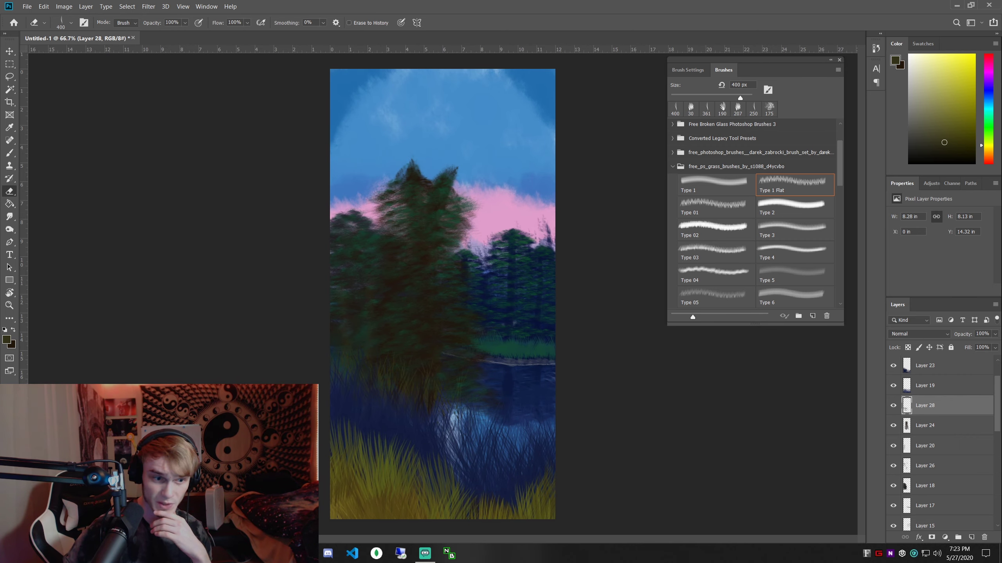
# Watch the low bushes being painted along the water's edge in the Bob Ross video, pause it, and return to Photoshop
pyautogui.hotkey('alt', 'Tab')
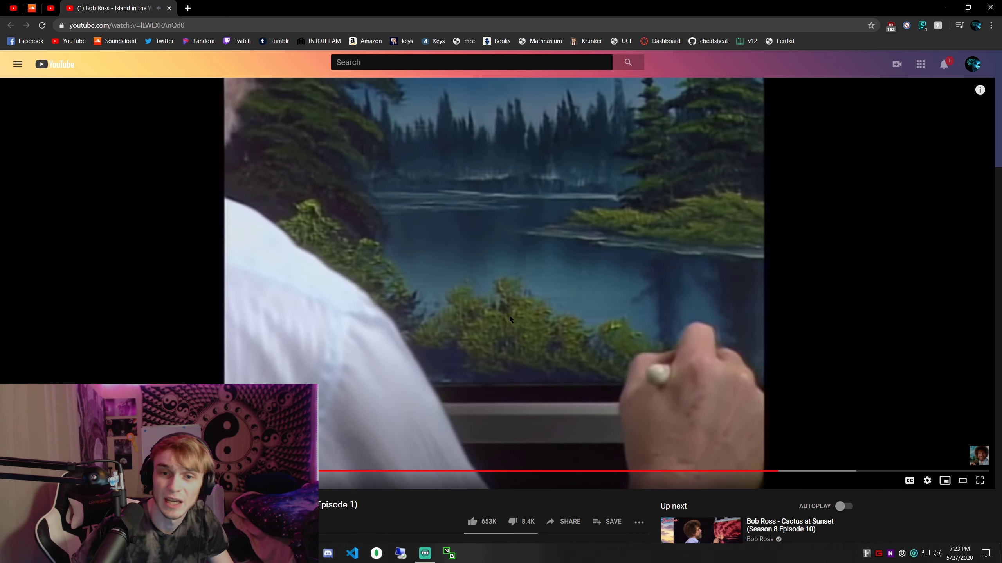
pyautogui.click(489, 386)
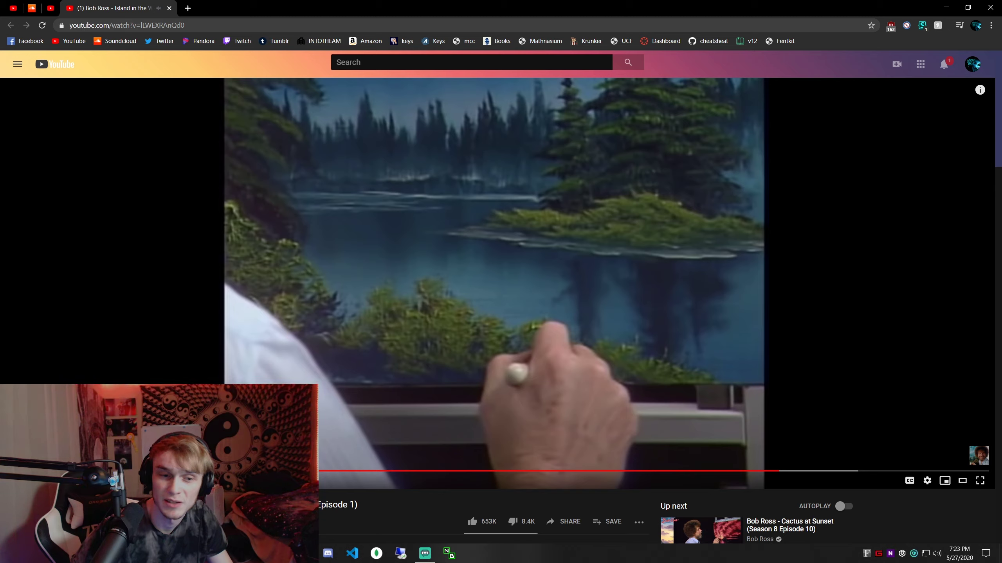
pyautogui.hotkey('alt', 'Tab')
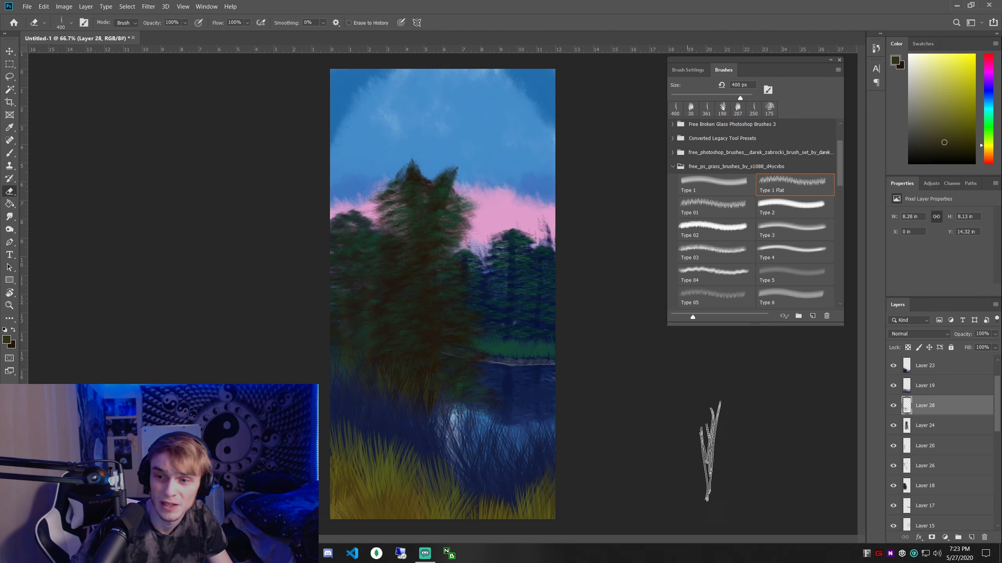
# Paint taller dark olive grass across the lower-right foreground on Layer 27 with the 361 px Type 1 Flat brush, reaching about 7.4 in tall
pyautogui.hotkey('ctrl', '+')
pyautogui.scroll(-5, 706, 434)
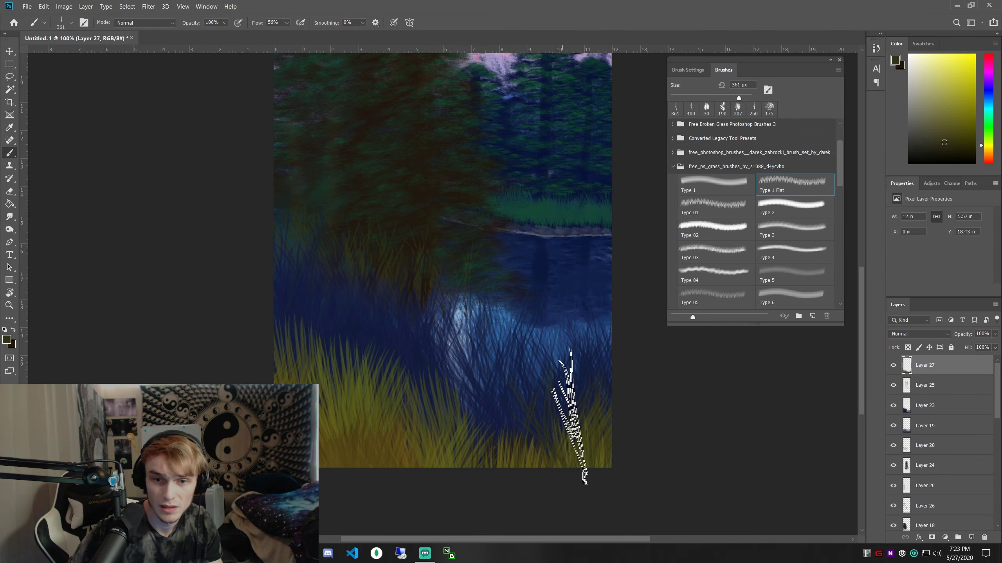
pyautogui.moveTo(465, 399)
pyautogui.mouseDown()
pyautogui.moveTo(597, 415)
pyautogui.moveTo(578, 431)
pyautogui.moveTo(670, 369)
pyautogui.moveTo(719, 301)
pyautogui.mouseUp()
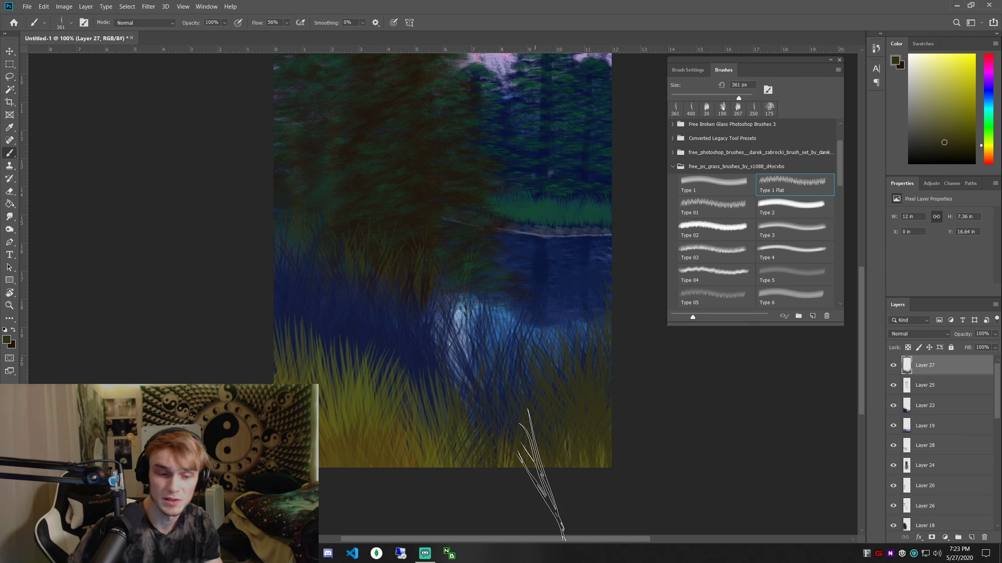
# Sample the lighter olive-yellow from the foreground grass and paint it over the dark grass in the lower-right foreground on Layer 27
pyautogui.hotkey('ctrl', '-')
pyautogui.keyDown('alt'); pyautogui.click(521, 506); pyautogui.keyUp('alt')
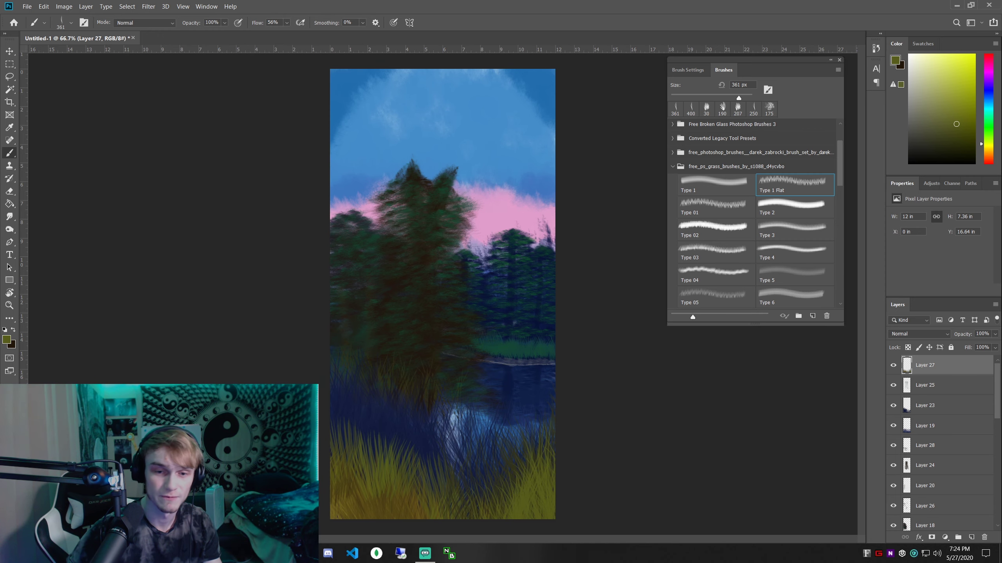
pyautogui.hotkey('ctrl', '+')
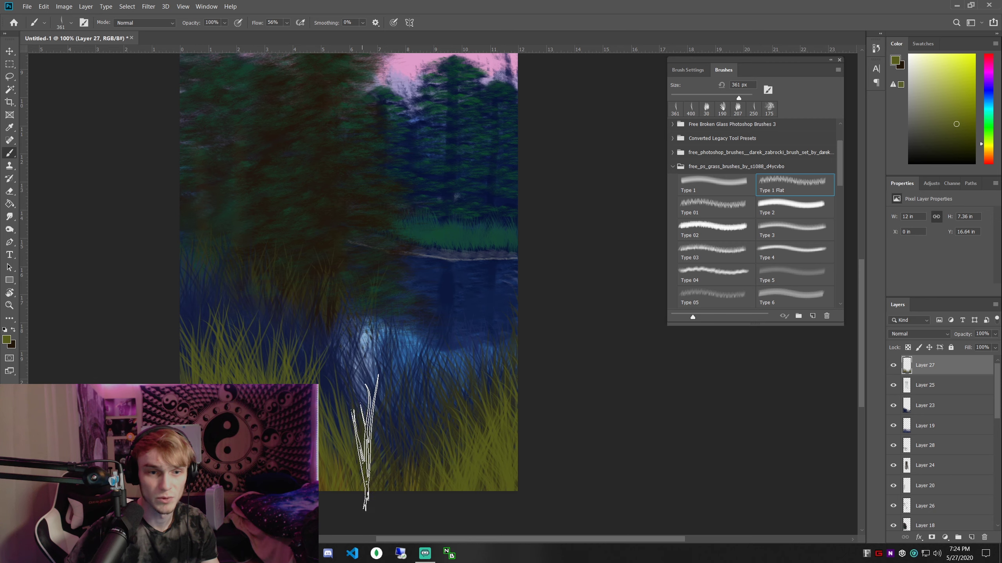
# Hide Layer 28 with the dark olive grass around the tree bases, and delete that layer
pyautogui.hotkey('ctrl', '-')
pyautogui.scroll(-1, 893, 428)
pyautogui.click(893, 426)
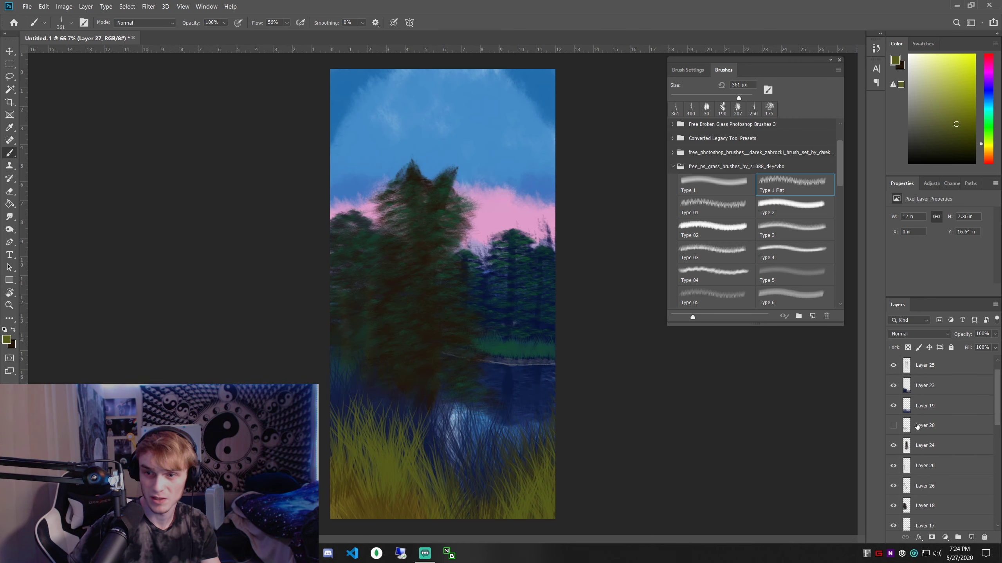
pyautogui.scroll(1, 917, 426)
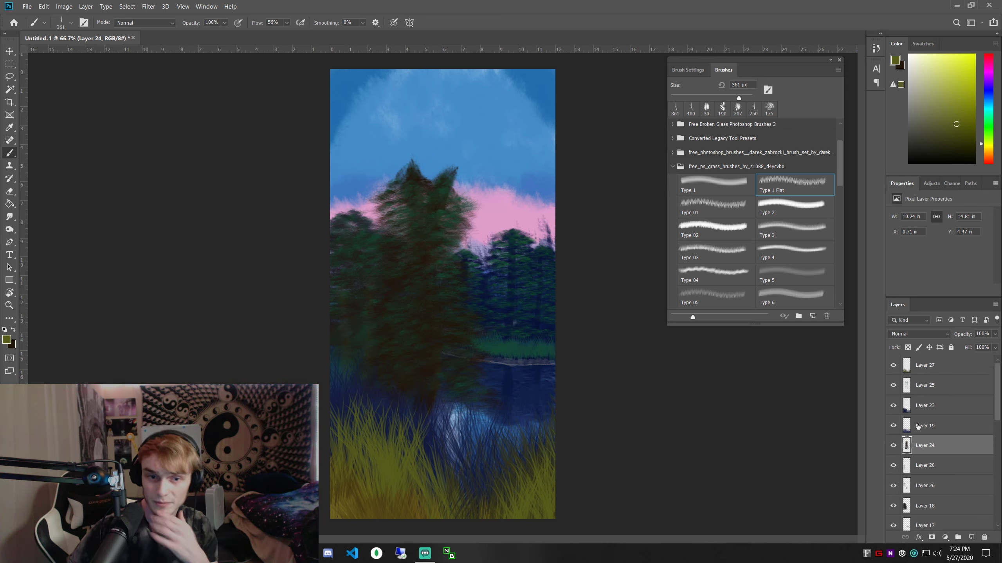
pyautogui.hotkey('ctrl', '-')
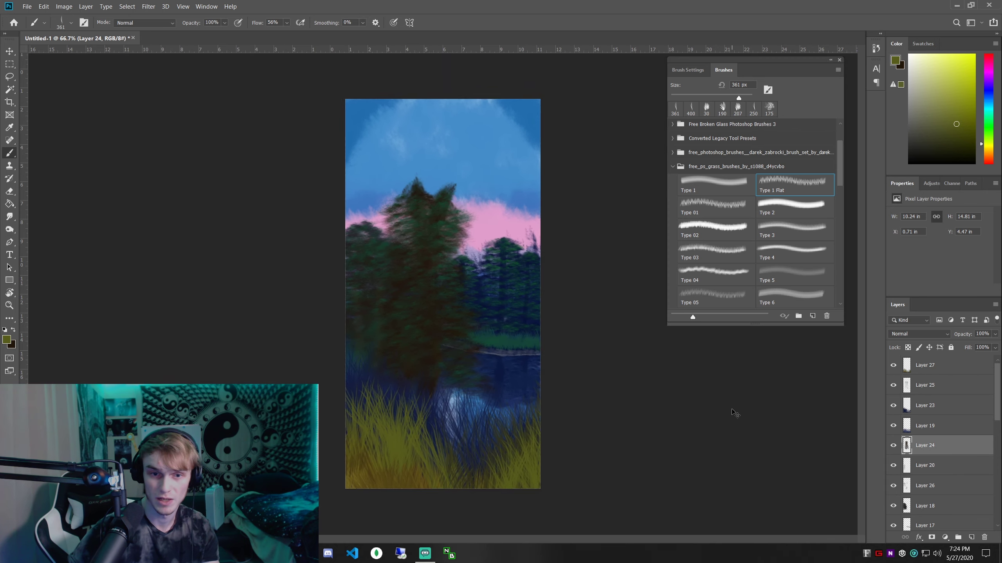
pyautogui.hotkey('ctrl', '+')
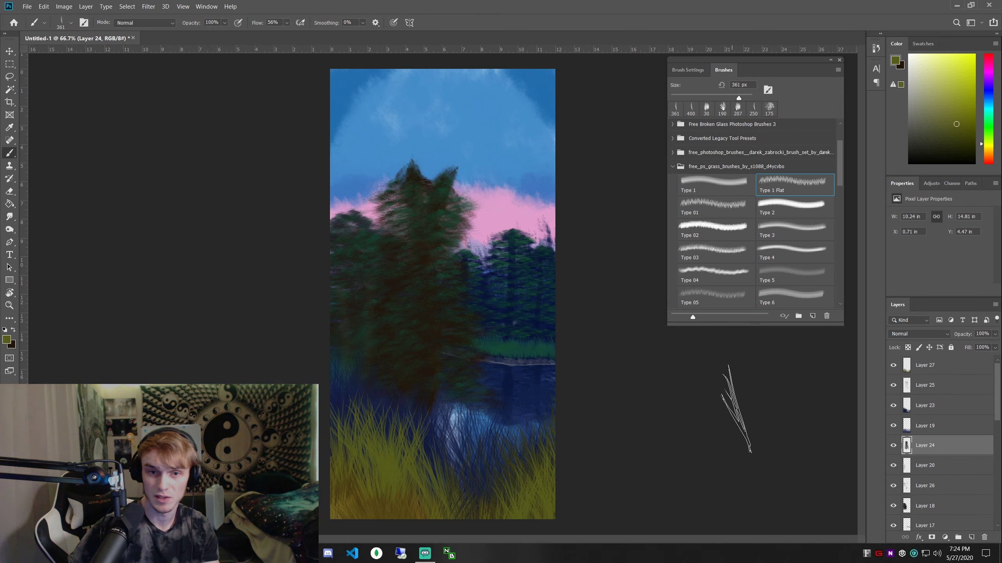
pyautogui.hotkey('ctrl', '-')
pyautogui.hotkey('ctrl', '+')
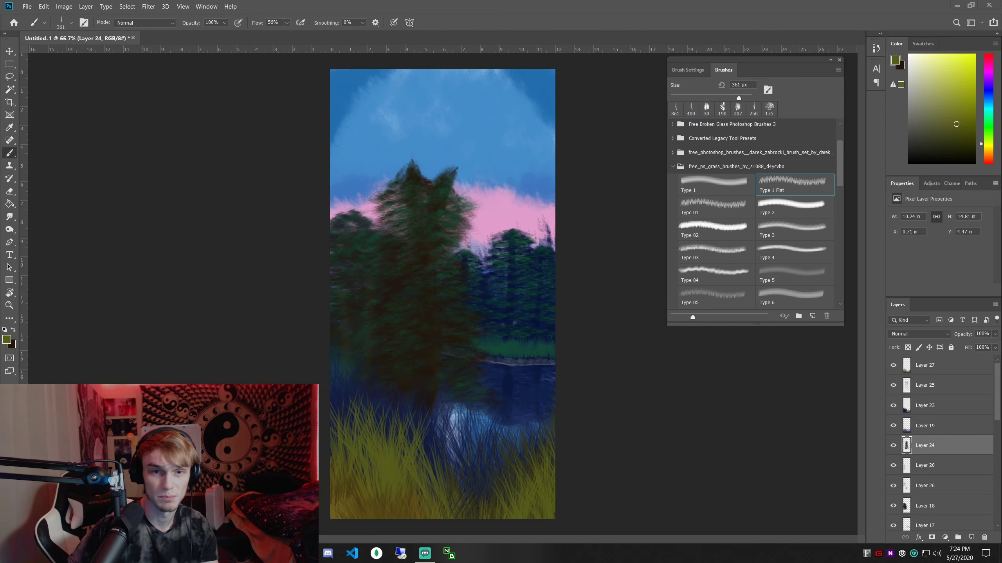
# Switch to the Bob Ross video, resume it and skip ahead through the foreground bush painting, and return to Photoshop
pyautogui.hotkey('alt', 'Tab')
pyautogui.click(436, 317)
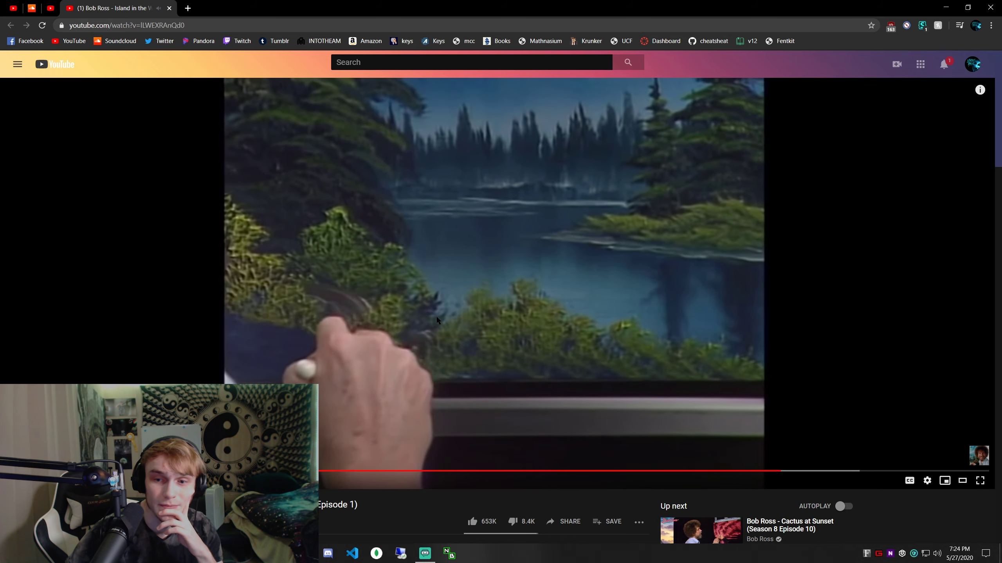
pyautogui.press('Right')
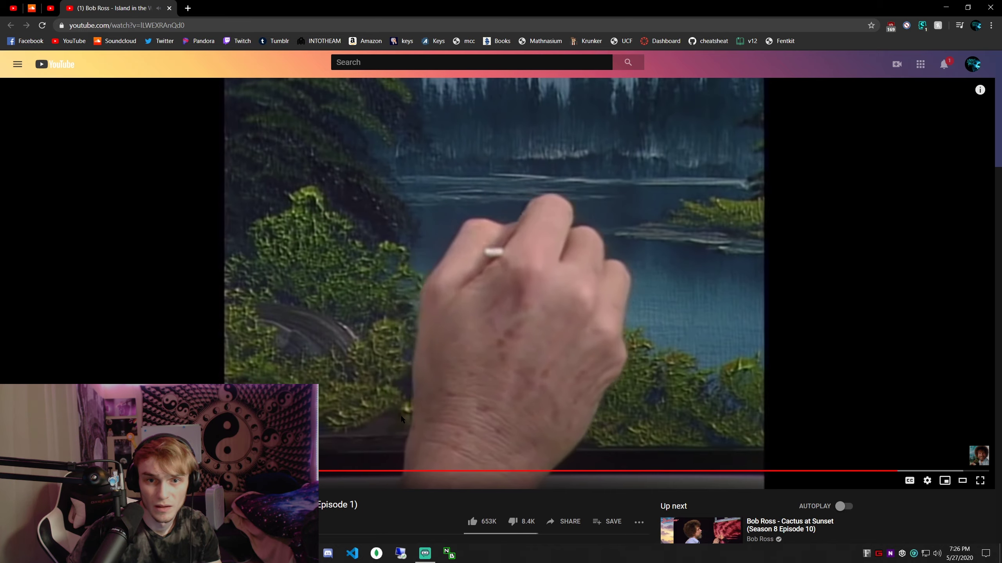
pyautogui.click(968, 7)
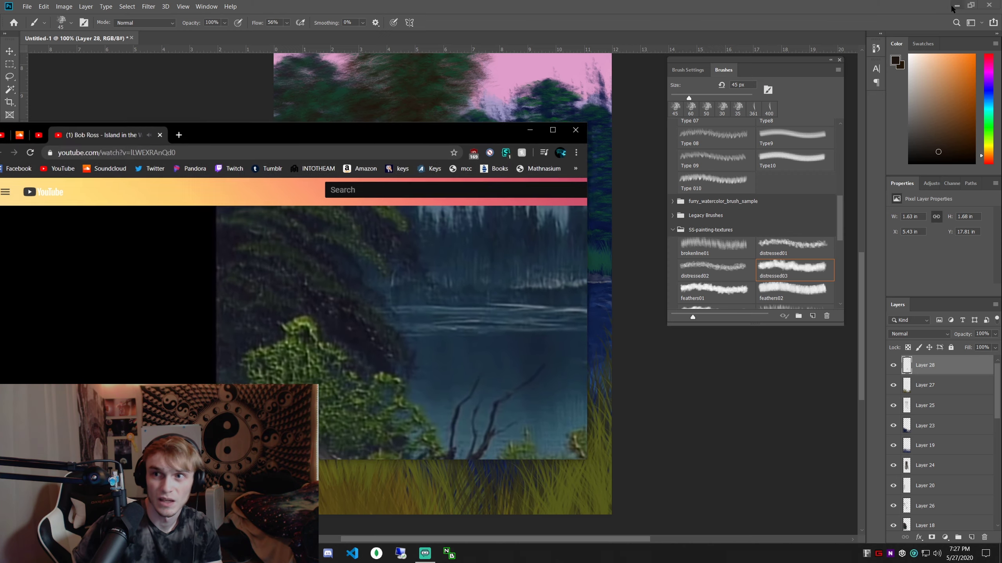
pyautogui.click(558, 138)
pyautogui.click(946, 7)
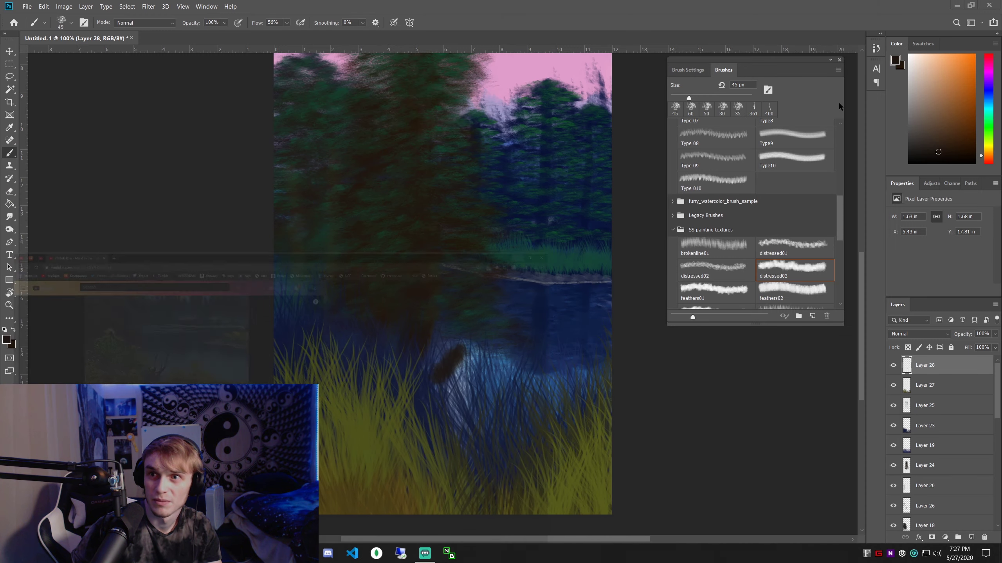
# Undo the dark blob and paint a forked dark-brown branch about 2.1 by 2 in over the water reflection with the distressed03 brush at 9 px
pyautogui.scroll(3, 543, 404)
pyautogui.hotkey('ctrl', 'z')
pyautogui.scroll(-2, 424, 420)
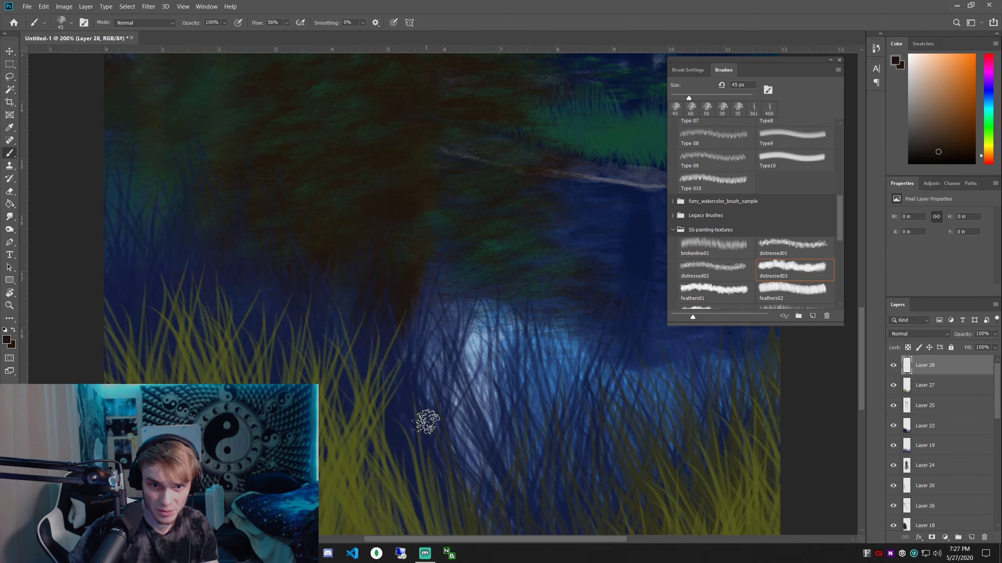
pyautogui.press('[')
pyautogui.press('[')
pyautogui.press('[')
pyautogui.press('[')
pyautogui.press('[')
pyautogui.press('[')
pyautogui.press('[')
pyautogui.press('[')
pyautogui.moveTo(434, 382); pyautogui.dragTo(485, 340)
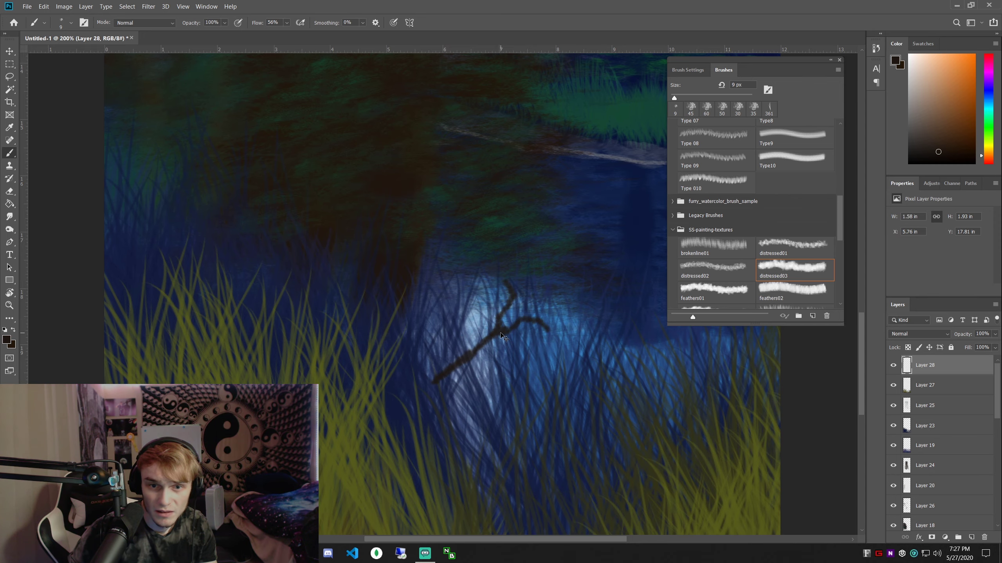
pyautogui.scroll(-3, 495, 340)
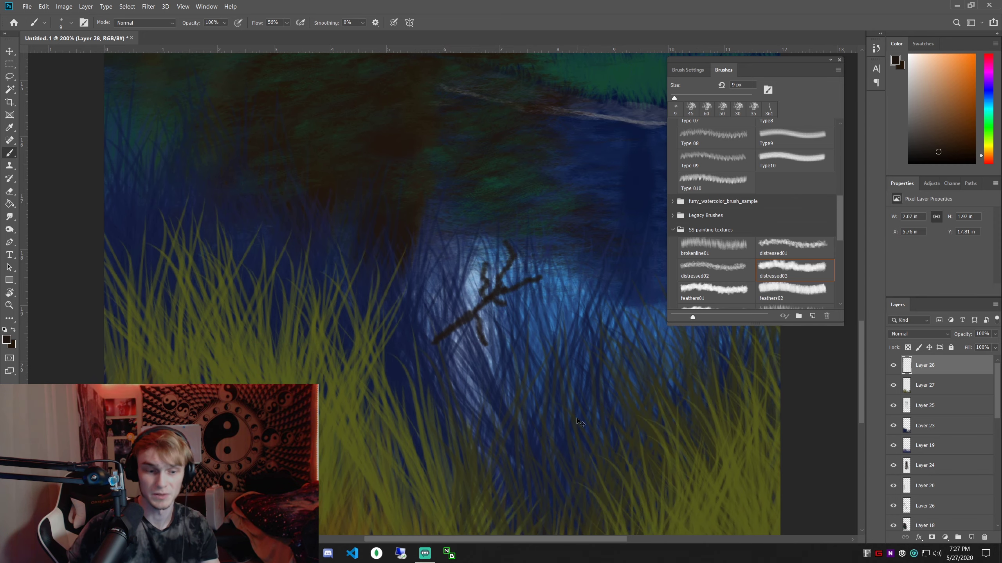
pyautogui.scroll(3, 508, 462)
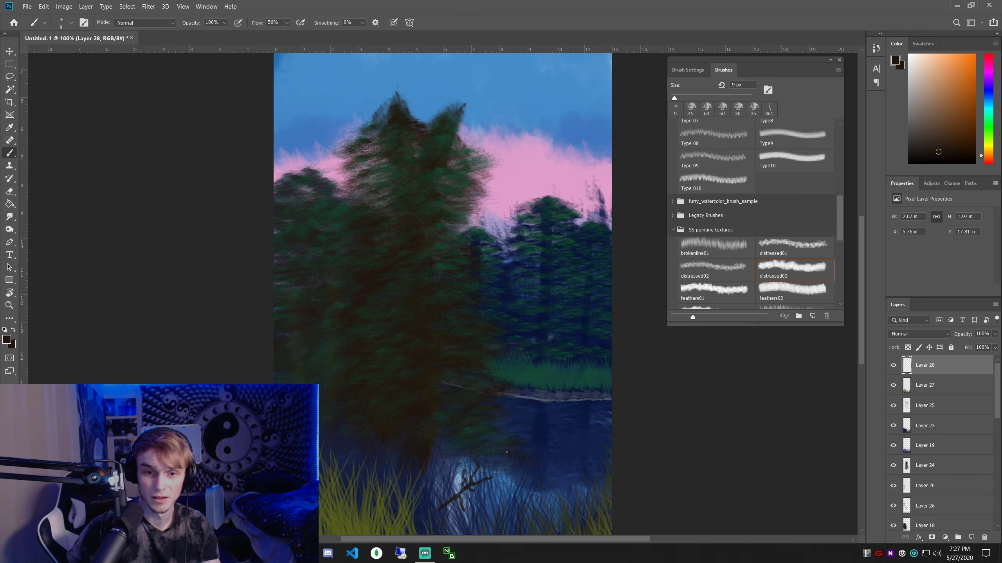
# Place Layer 28 directly below Layer 19 in the stack and reposition its branch to about X 4.93 in, Y 17.82 in
pyautogui.scroll(-5, 508, 438)
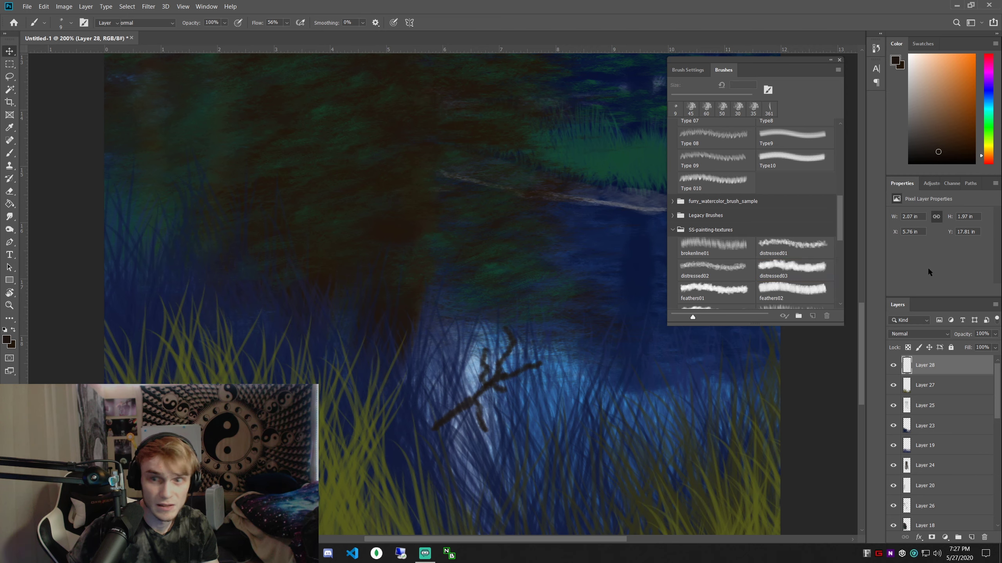
pyautogui.moveTo(945, 402); pyautogui.dragTo(896, 459)
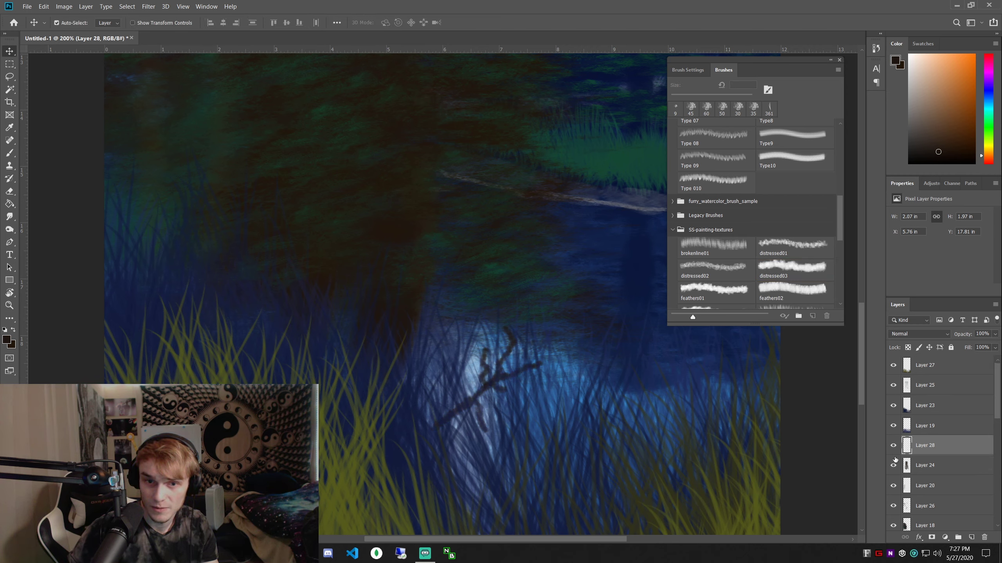
pyautogui.moveTo(477, 389)
pyautogui.mouseDown()
pyautogui.moveTo(503, 358)
pyautogui.moveTo(489, 378)
pyautogui.mouseUp()
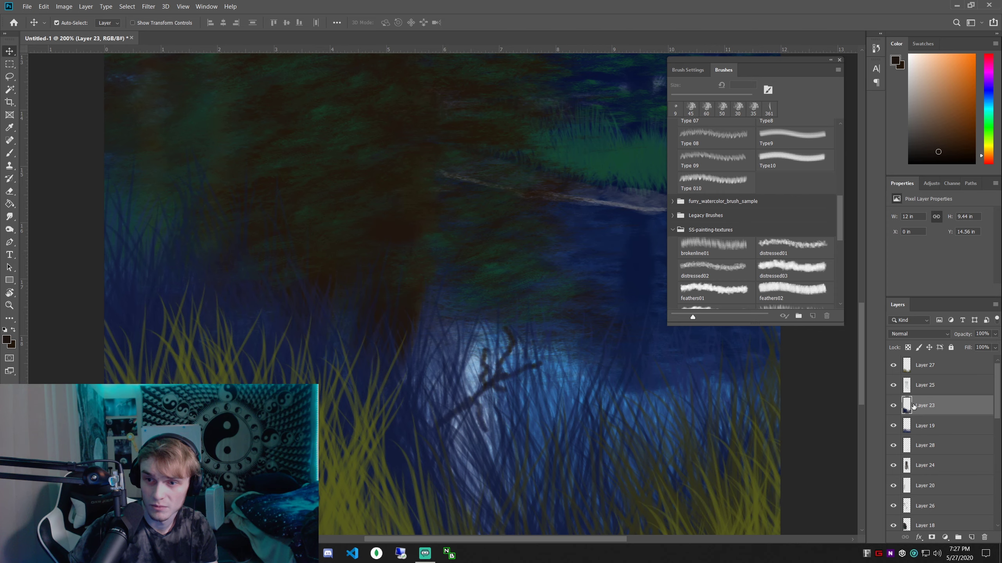
pyautogui.click(907, 445)
pyautogui.hotkey('ctrl', '-')
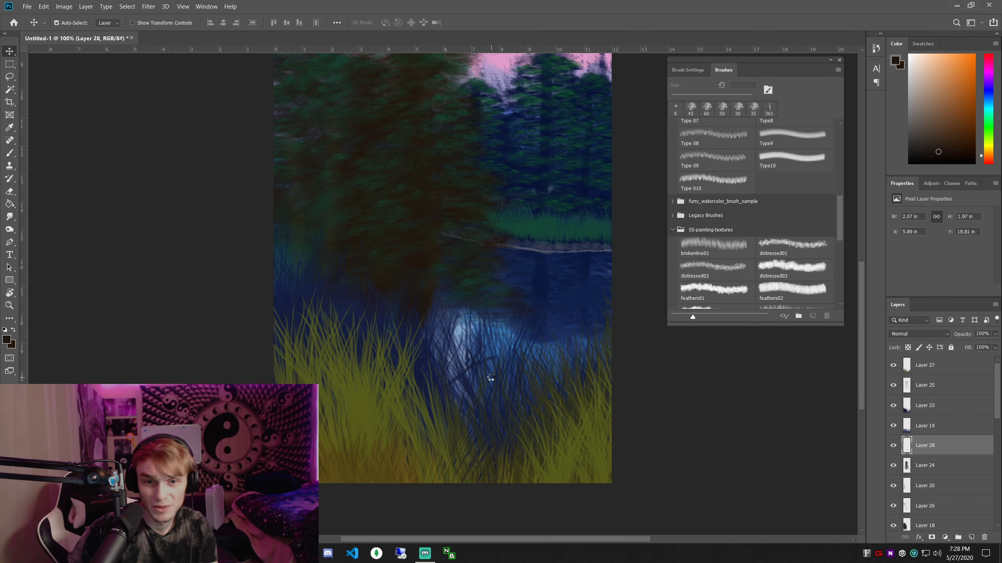
pyautogui.click(489, 358)
pyautogui.press('z')
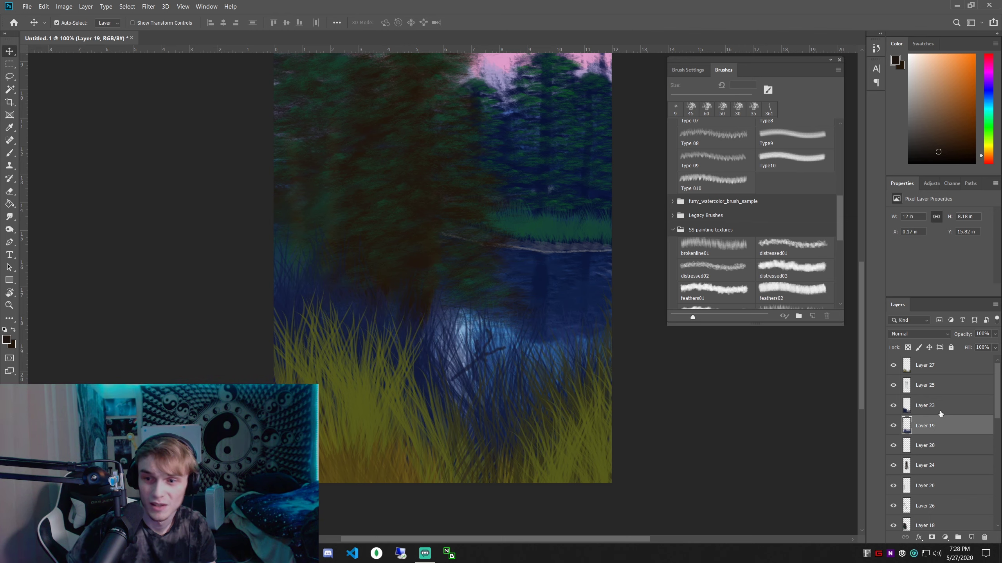
pyautogui.click(927, 444)
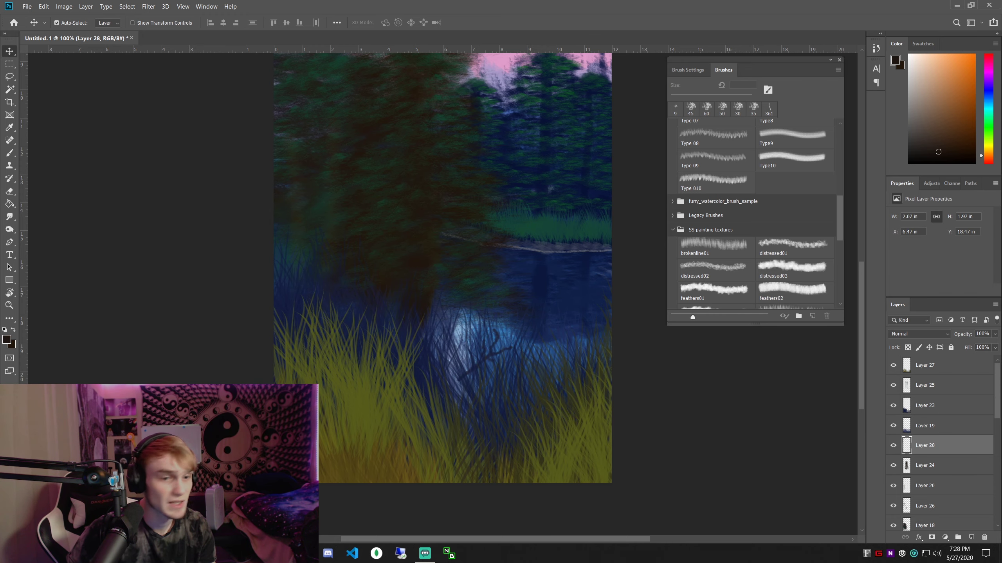
pyautogui.hotkey('ctrl', '-')
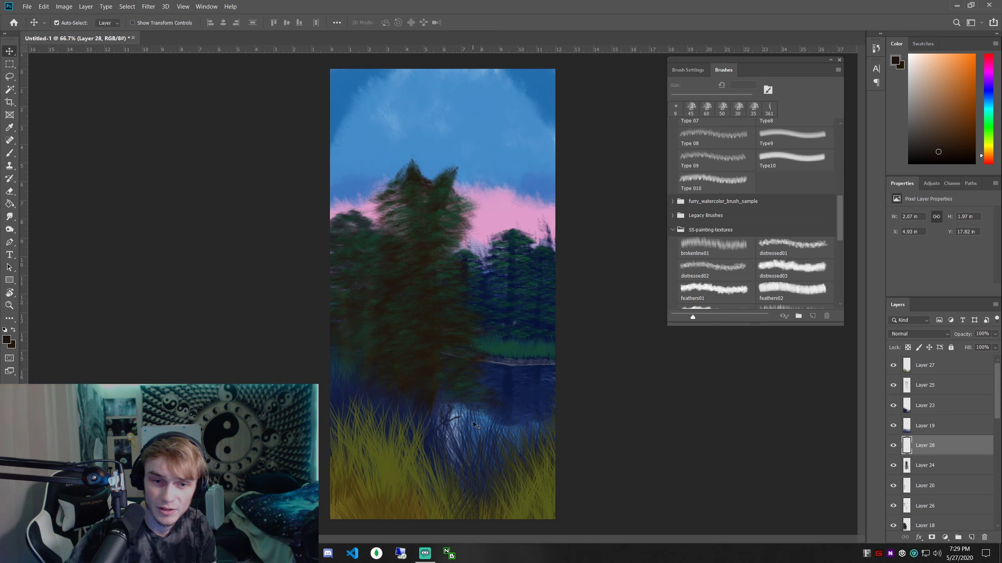
pyautogui.hotkey('ctrl', '+')
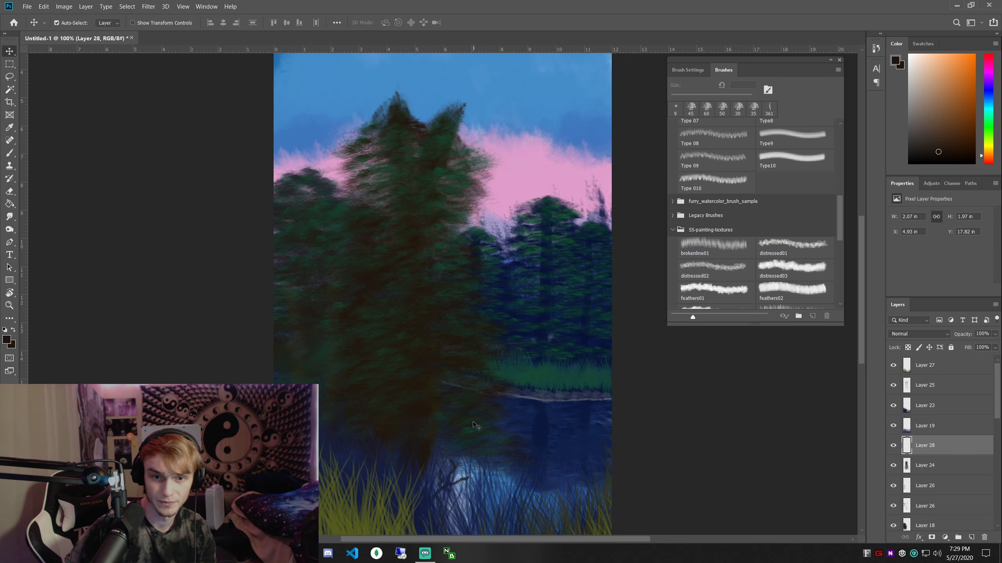
pyautogui.hotkey('ctrl', '-')
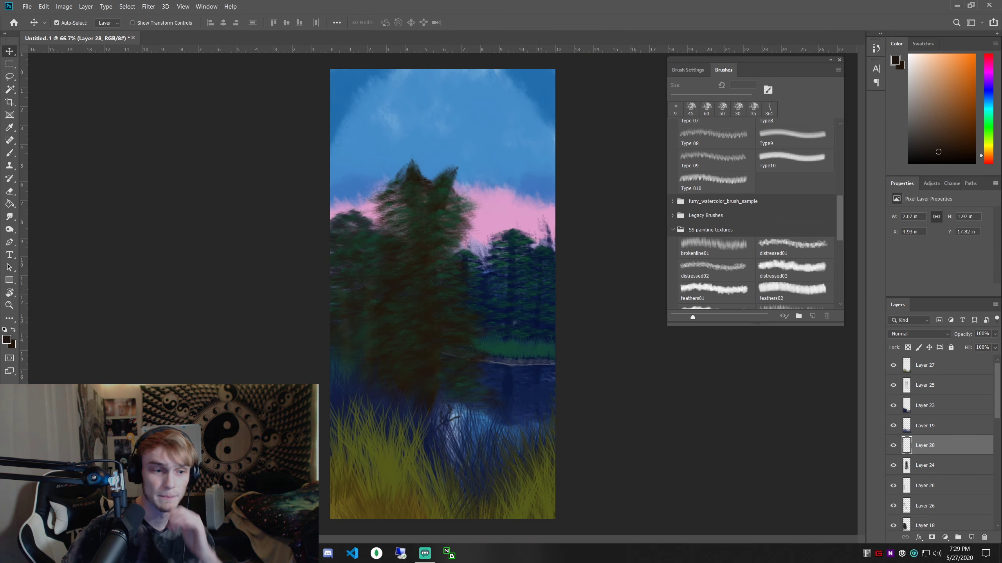
# Skip ahead in the Bob Ross video to the twigs on the tree island, pause it, and return to Photoshop
pyautogui.hotkey('alt', 'Tab')
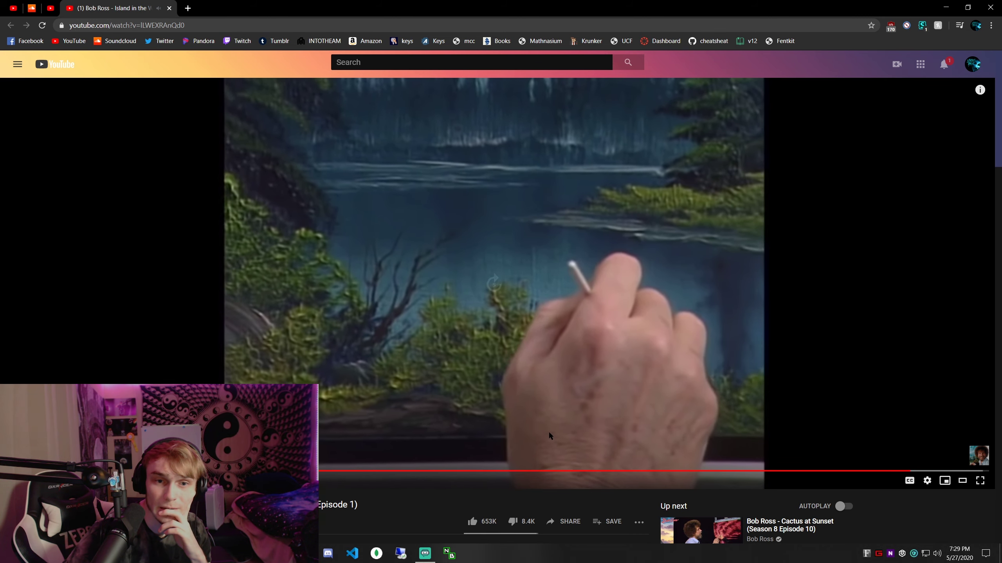
pyautogui.press('Right')
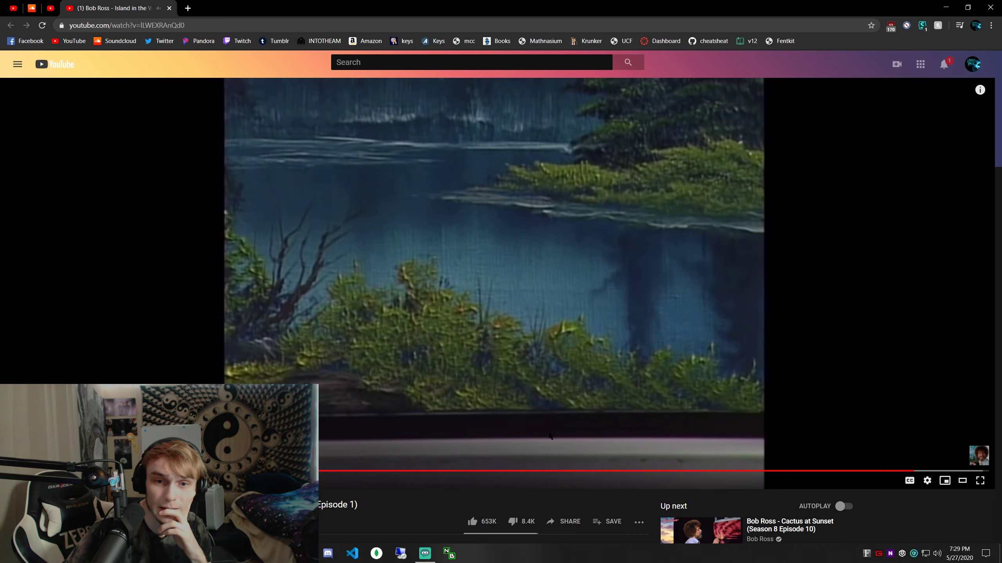
pyautogui.press('Right')
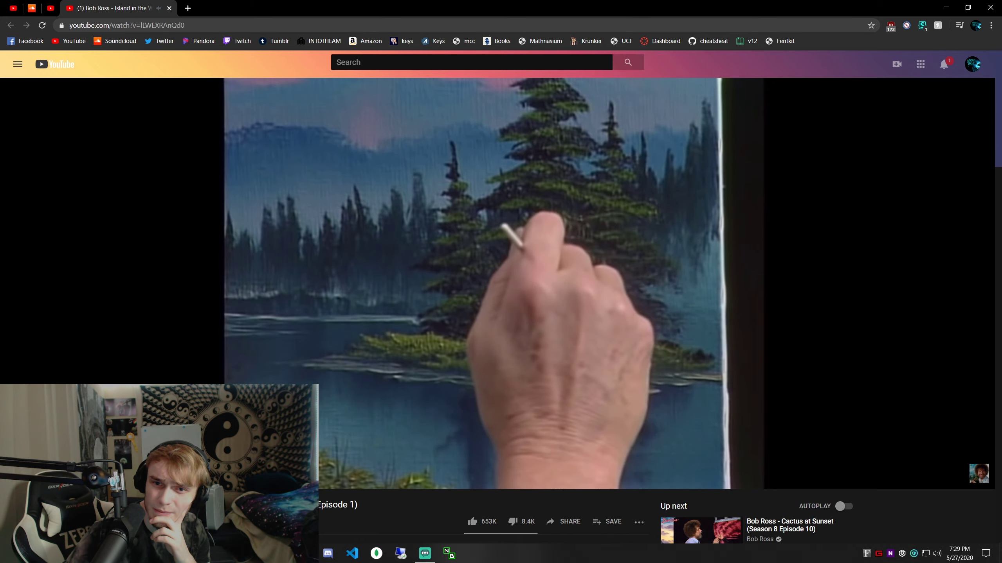
pyautogui.press('space')
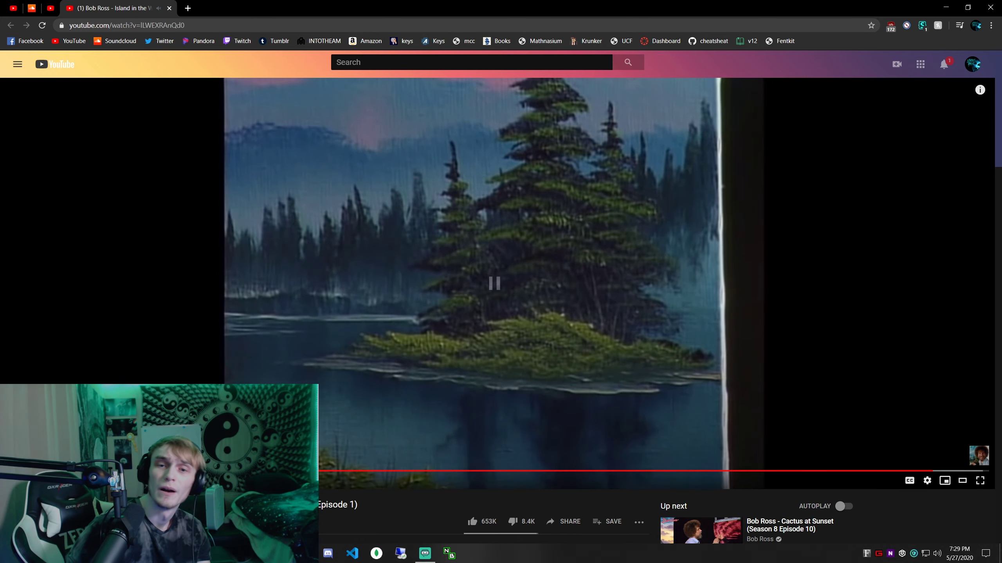
pyautogui.click(945, 6)
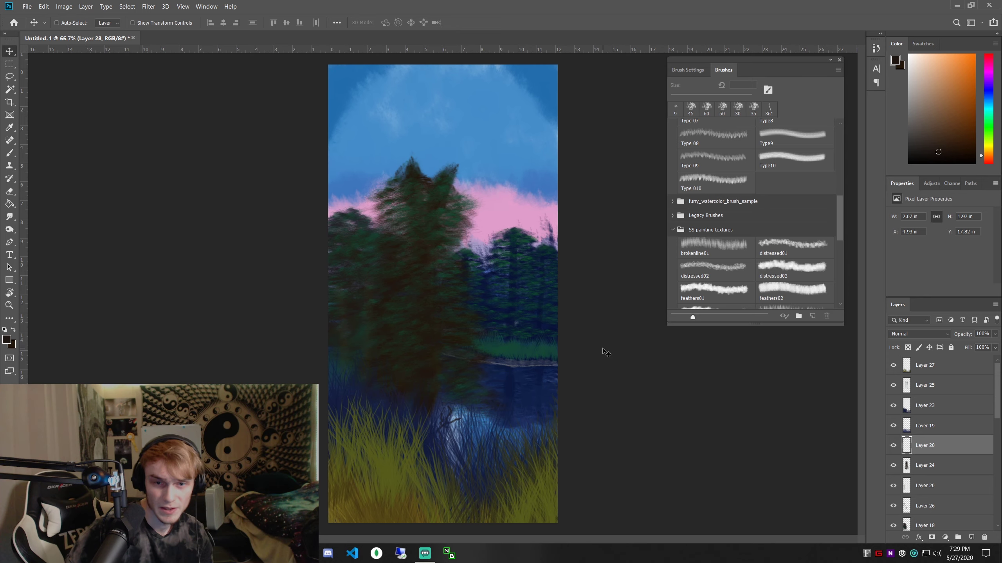
# Try to paint brown twigs over the far bank's green grass on Layer 29 with the distressed03 brush at 20 px, checking the video reference
pyautogui.hotkey('ctrl', '+')
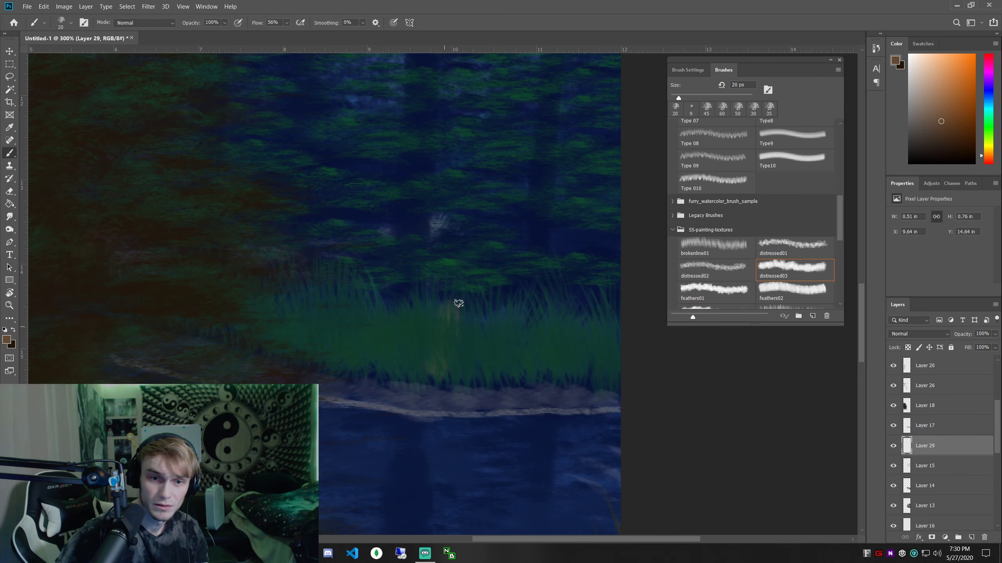
pyautogui.moveTo(458, 303); pyautogui.dragTo(479, 286)
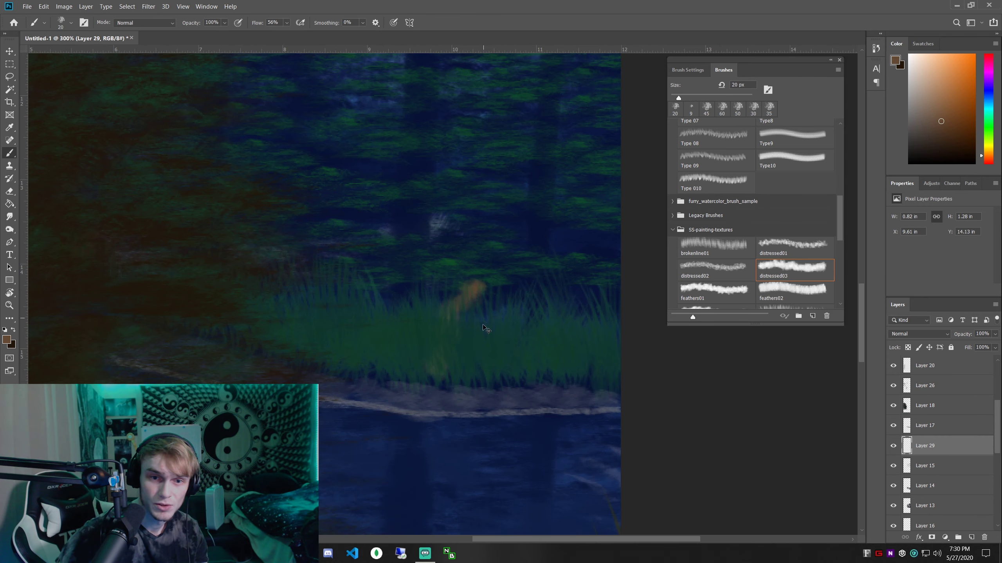
pyautogui.hotkey('ctrl', 'z')
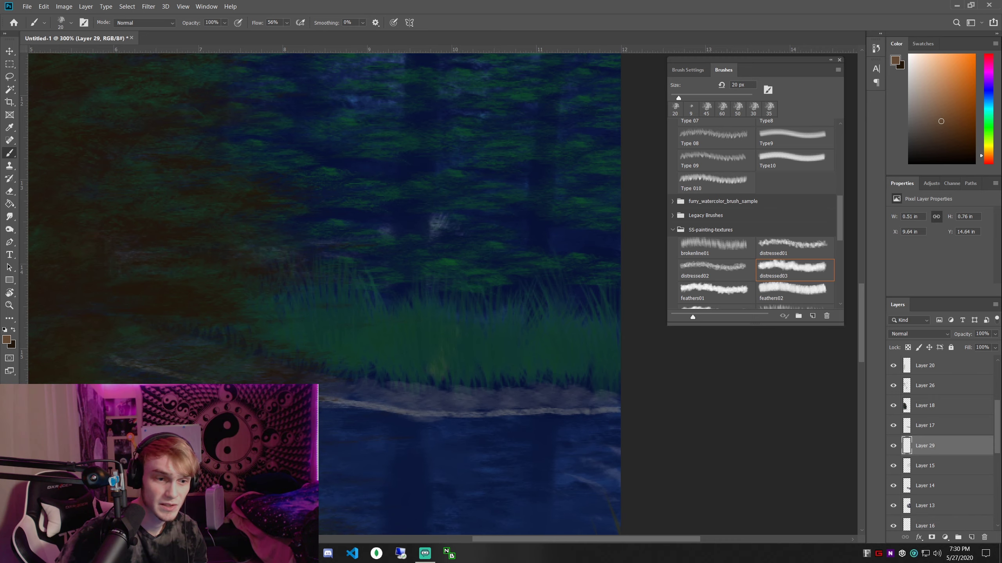
pyautogui.hotkey('alt', 'Tab')
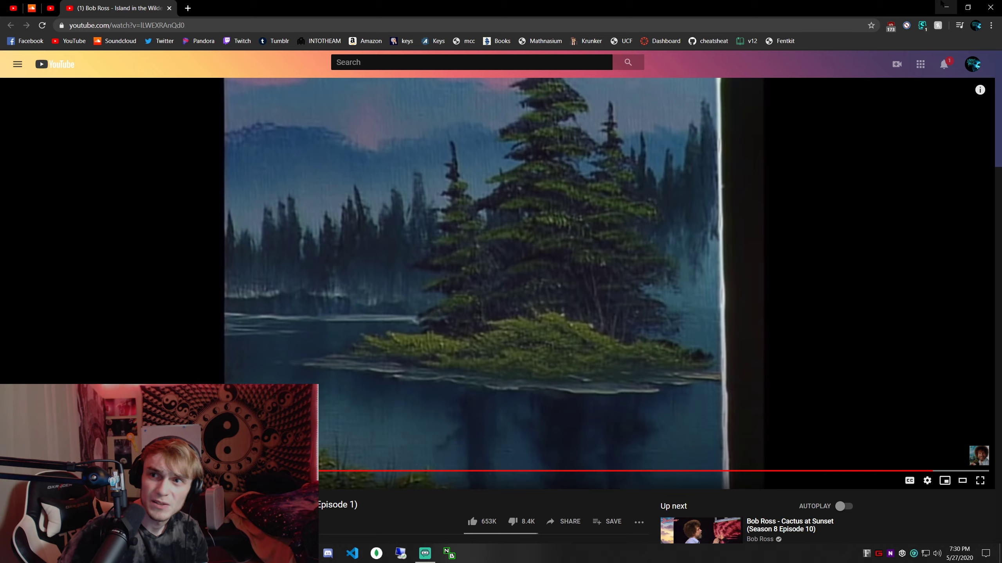
pyautogui.hotkey('alt', 'Tab')
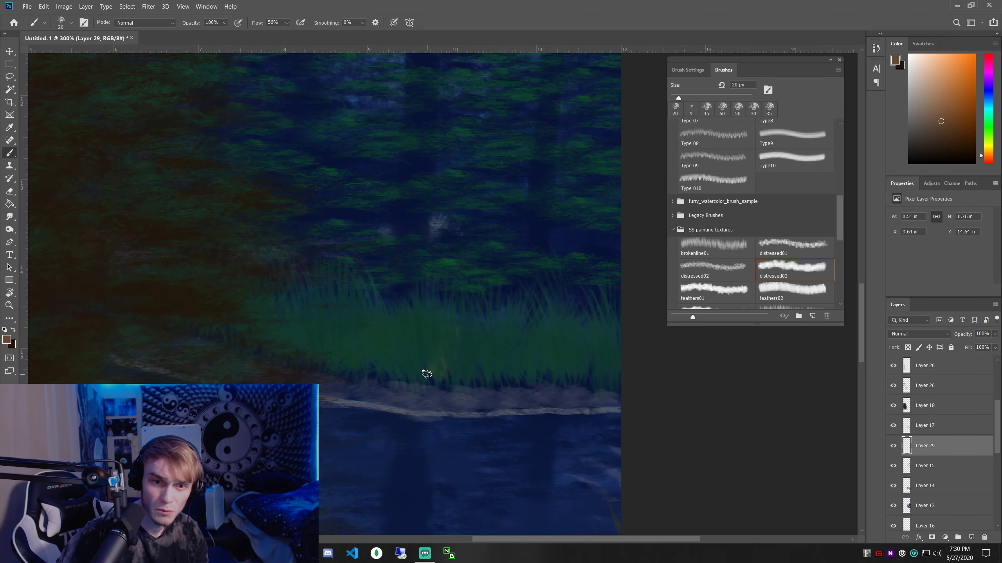
pyautogui.moveTo(453, 308)
pyautogui.mouseDown()
pyautogui.moveTo(450, 281)
pyautogui.moveTo(475, 258)
pyautogui.moveTo(450, 278)
pyautogui.moveTo(435, 255)
pyautogui.mouseUp()
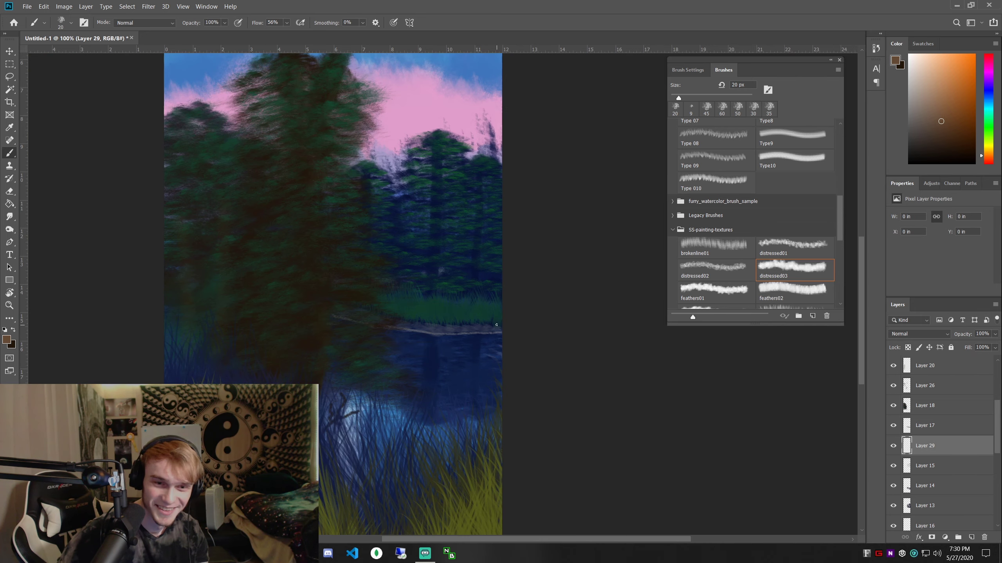
# Paint a forked brown twig about 0.6 by 2 in on the far bank with the distressed03 brush at 9 px
pyautogui.scroll(-2, 505, 313)
pyautogui.hotkey('ctrl', '+')
pyautogui.hscroll(3, 514, 298)
pyautogui.press('[')
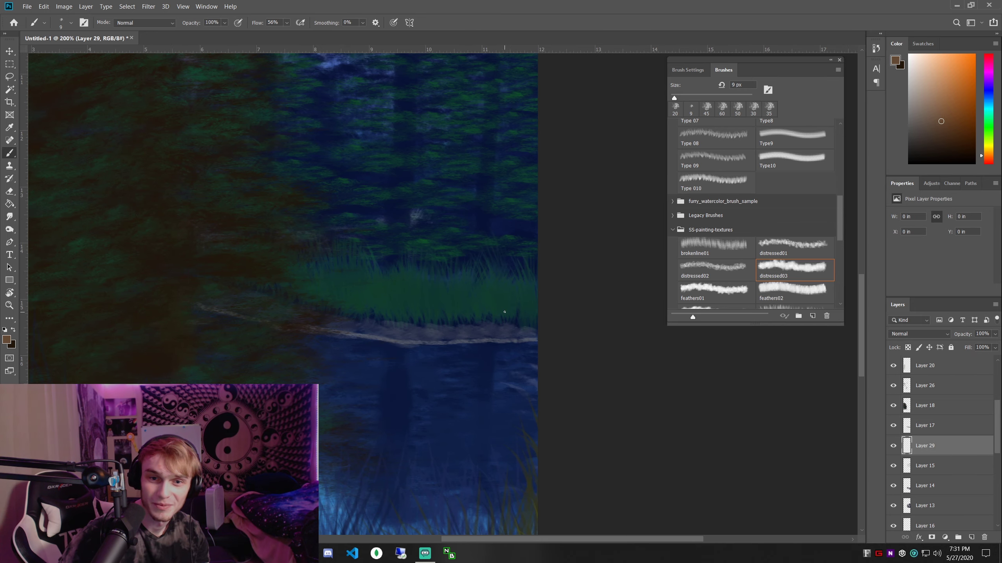
pyautogui.hotkey('ctrl', '-')
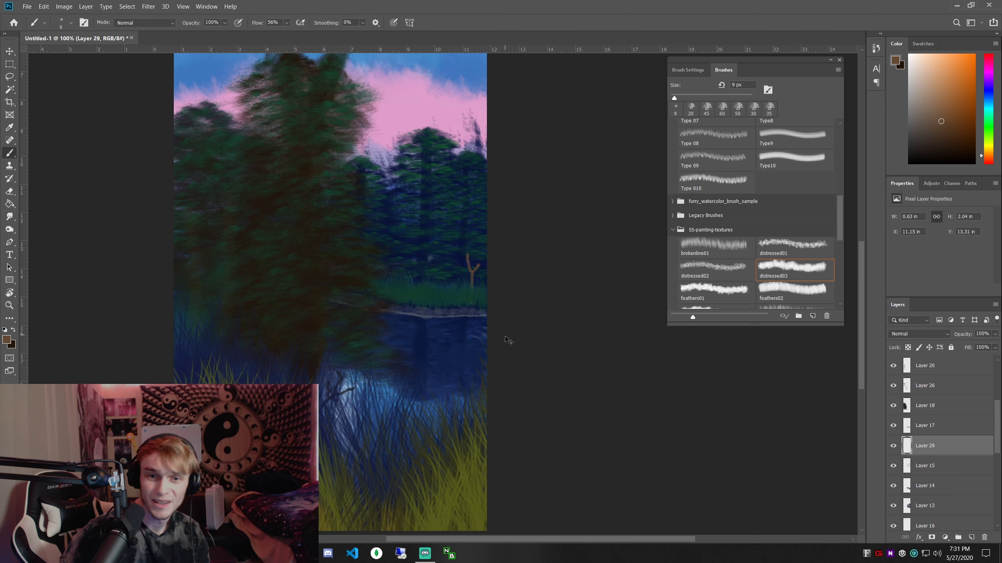
# Set Layer 29's opacity to 48% and reposition its twig to about X 11.38 in, Y 13.35 in
pyautogui.hotkey('ctrl', '-')
pyautogui.hotkey('ctrl', '+')
pyautogui.scroll(-3, 620, 371)
pyautogui.hscroll(1, 621, 372)
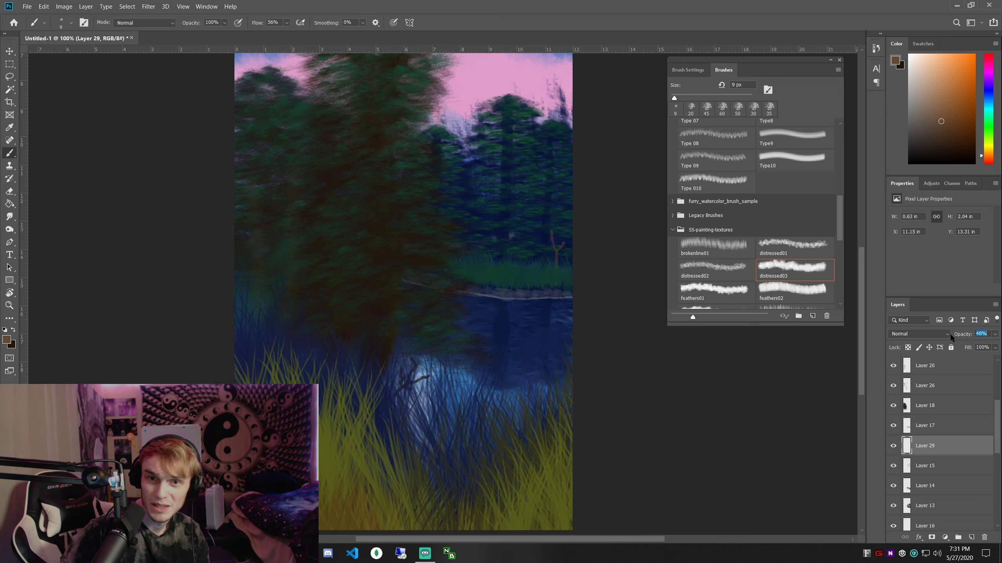
pyautogui.click(9, 51)
pyautogui.moveTo(534, 303); pyautogui.dragTo(540, 304)
# Check the twigs on the tree island in the Bob Ross video and return to Photoshop
pyautogui.scroll(5, 539, 303)
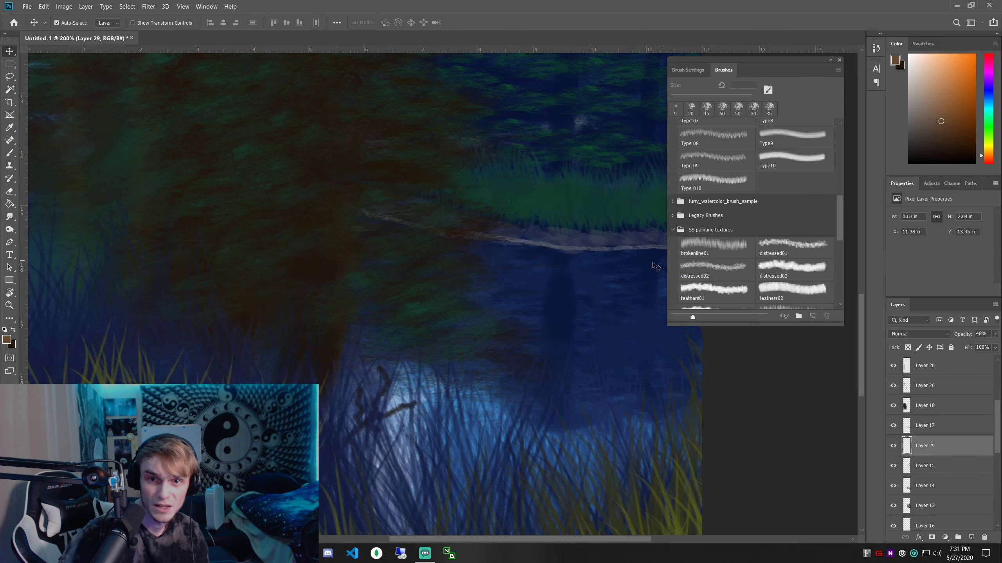
pyautogui.scroll(3, 614, 266)
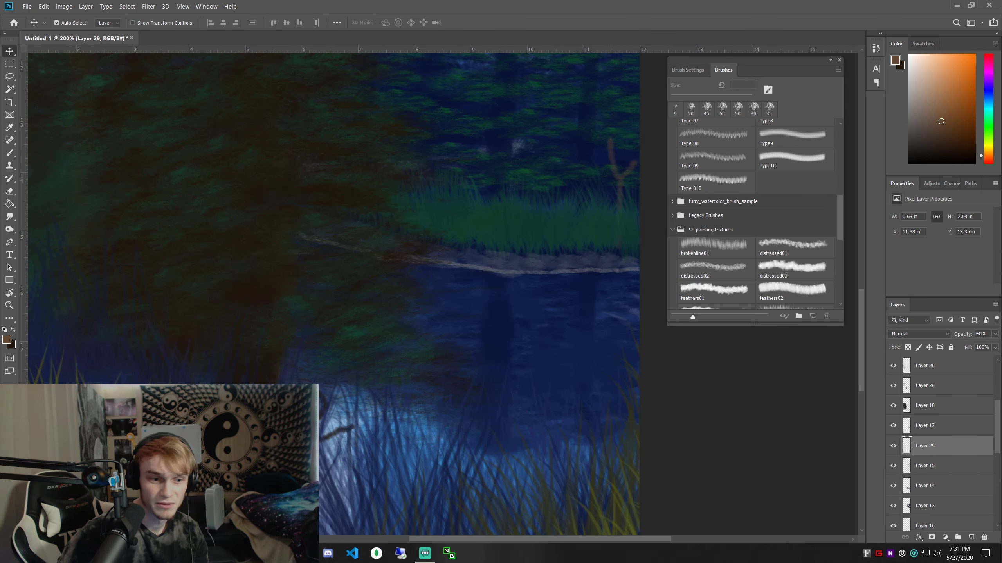
pyautogui.hotkey('alt', 'Tab')
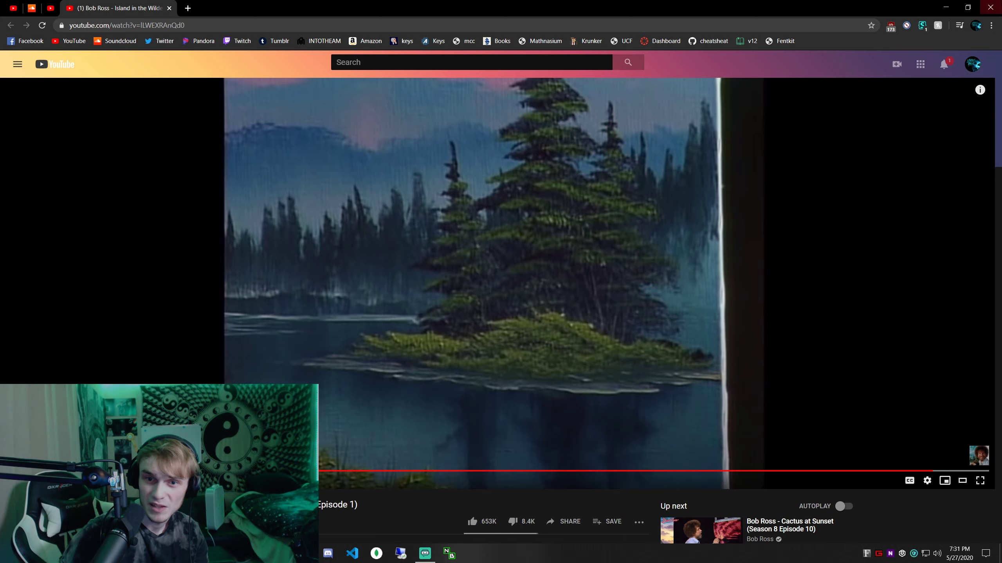
pyautogui.click(946, 6)
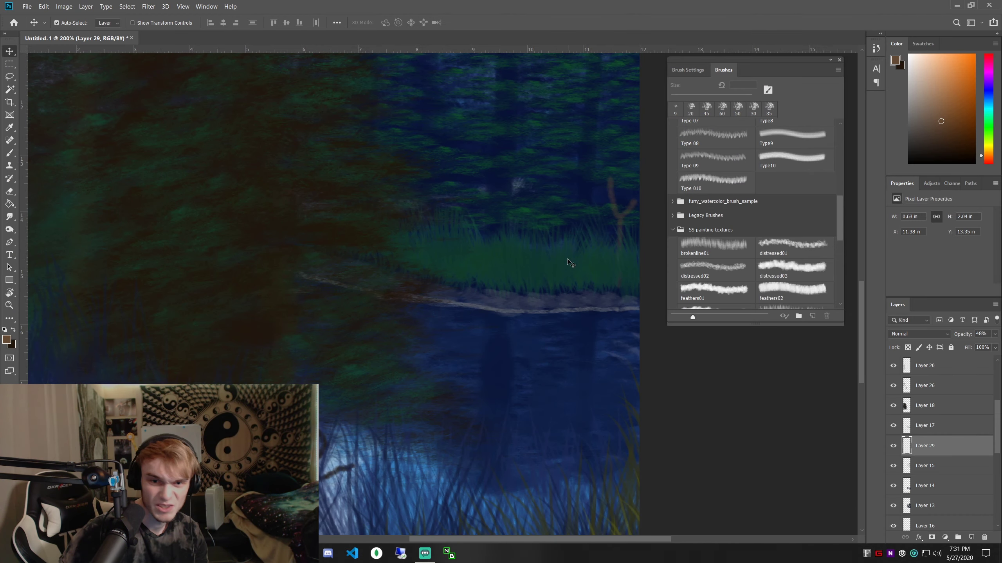
# Paint two more forked brown twigs along the far bank, left of the first, with the distressed03 brush at 9 px
pyautogui.scroll(5, 593, 304)
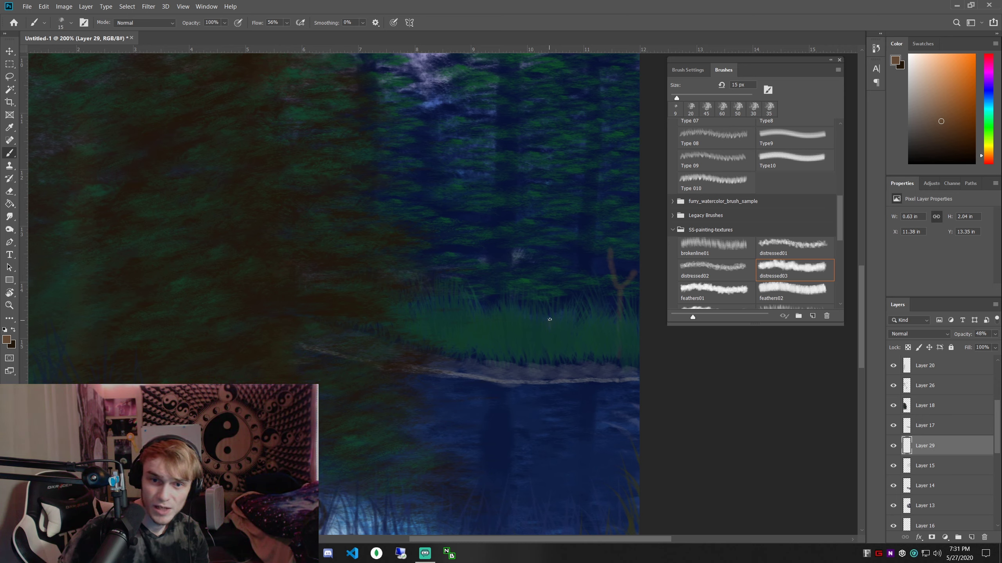
pyautogui.press('[')
pyautogui.press('[')
pyautogui.moveTo(548, 282); pyautogui.dragTo(556, 253)
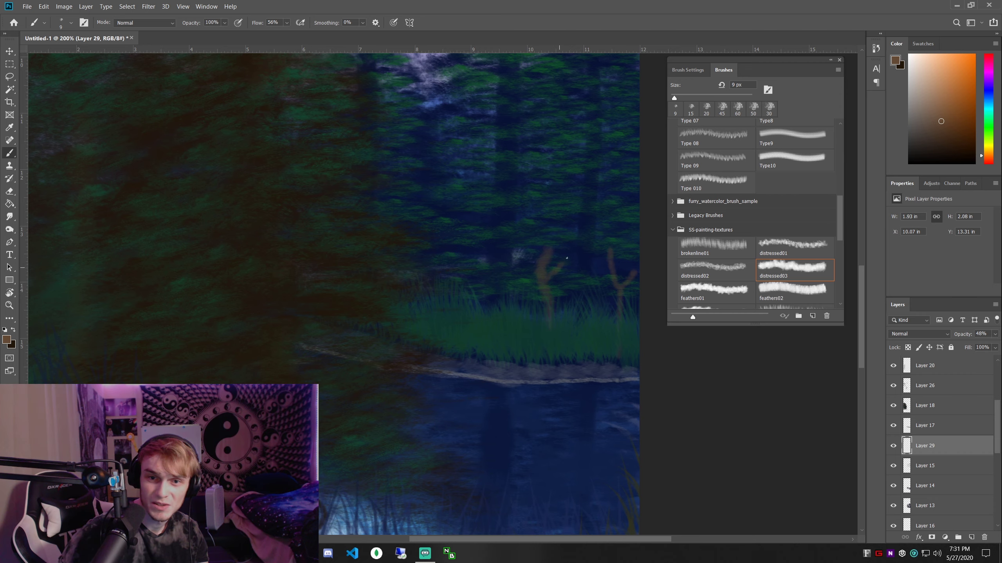
pyautogui.hotkey('ctrl', 'z')
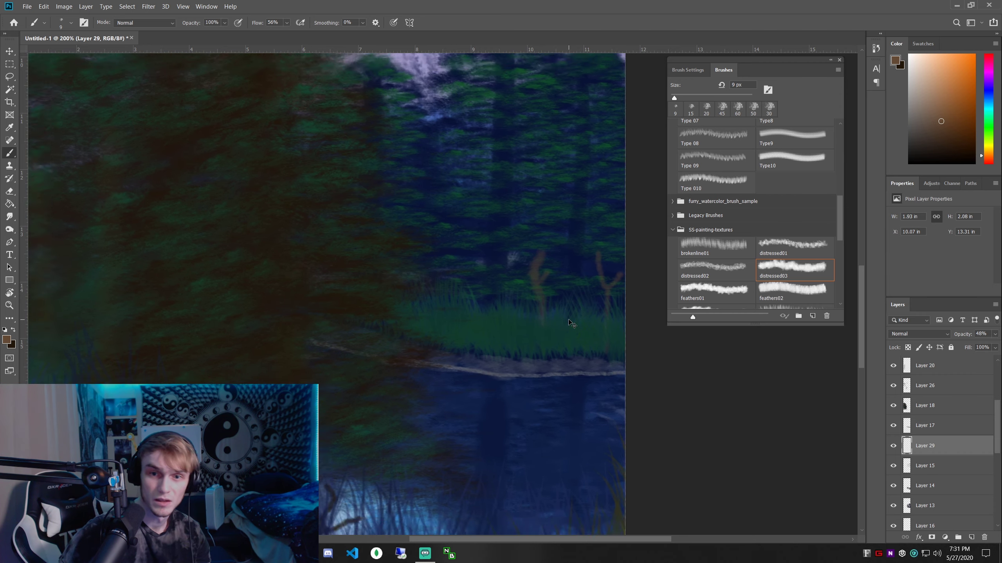
pyautogui.moveTo(474, 313); pyautogui.dragTo(472, 246)
pyautogui.moveTo(471, 269); pyautogui.dragTo(444, 265)
pyautogui.hotkey('ctrl', '+')
pyautogui.hotkey('ctrl', '-')
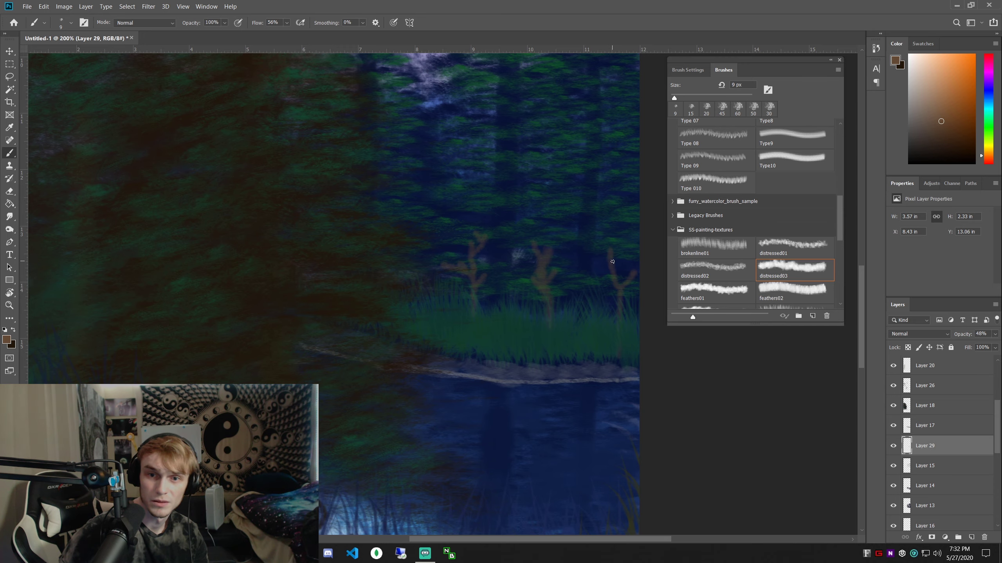
# Set Layer 29's opacity to 32% so the twigs blend into the forest, and review the whole painting
pyautogui.hotkey('ctrl', '-')
pyautogui.hotkey('ctrl', '-')
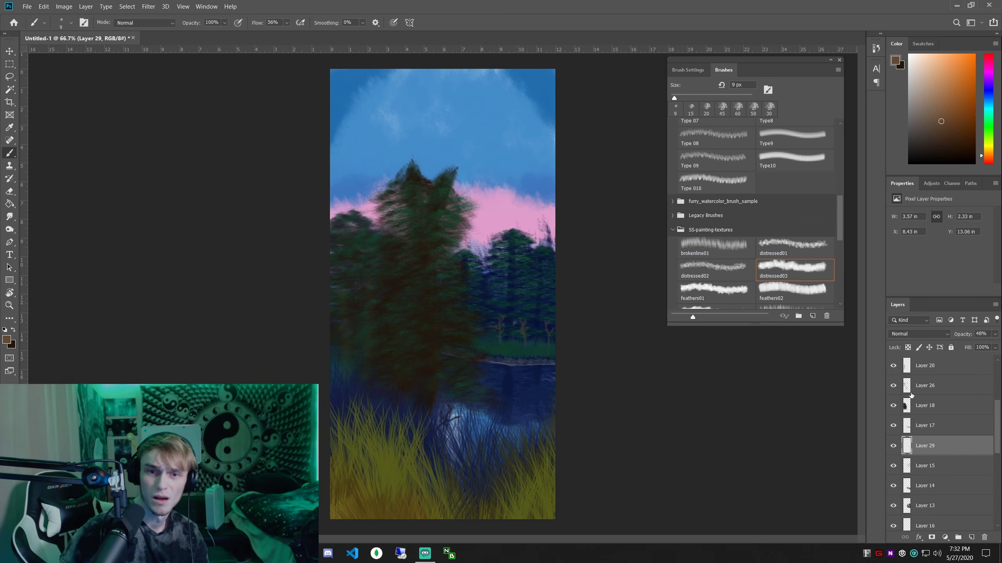
pyautogui.moveTo(956, 336); pyautogui.dragTo(957, 335)
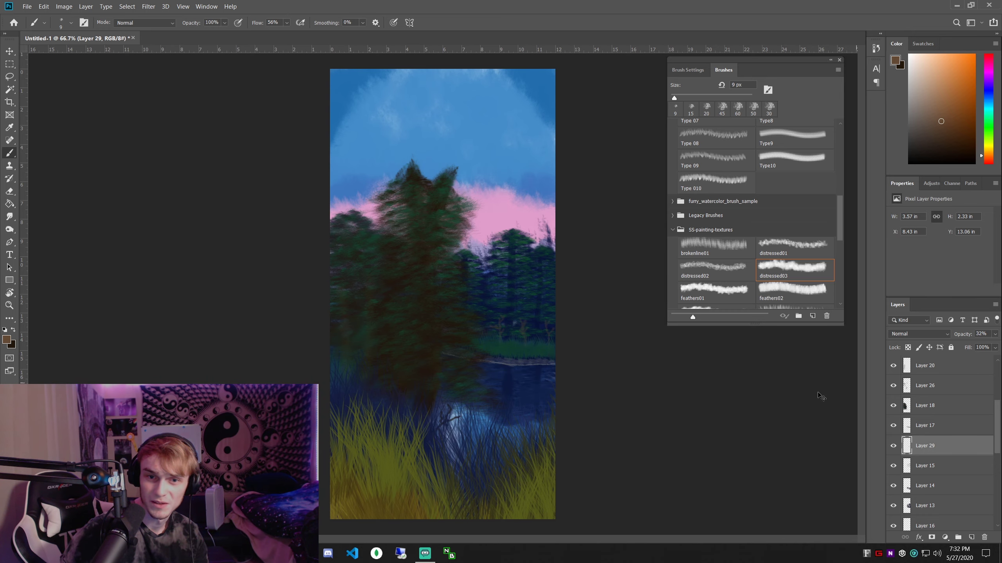
pyautogui.hotkey('ctrl', '+')
pyautogui.hotkey('ctrl', '-')
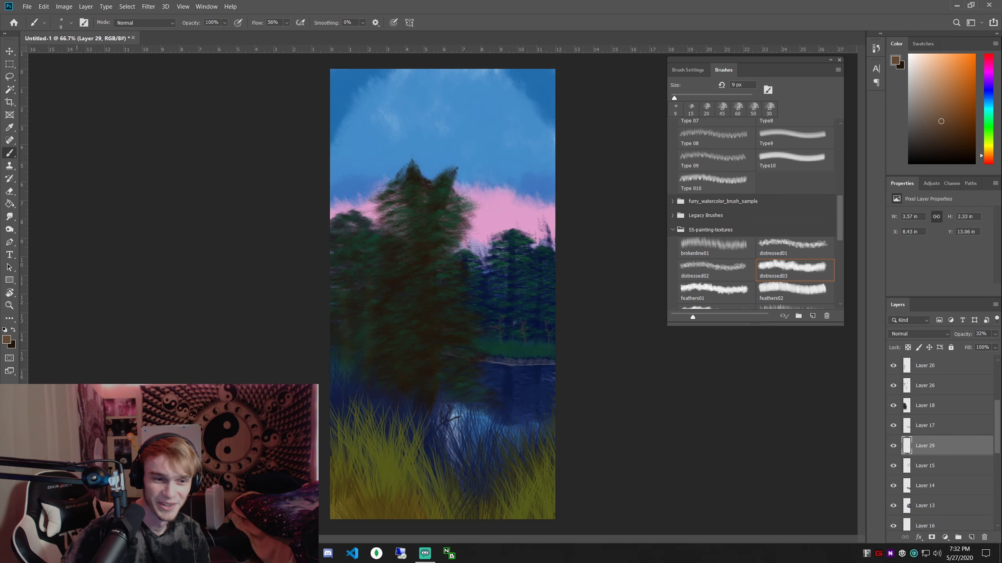
pyautogui.hotkey('ctrl', '-')
pyautogui.hotkey('ctrl', '+')
# Watch the Bob Ross video up to the signing of the painting, pause it, and return to Photoshop
pyautogui.hotkey('alt', 'Tab')
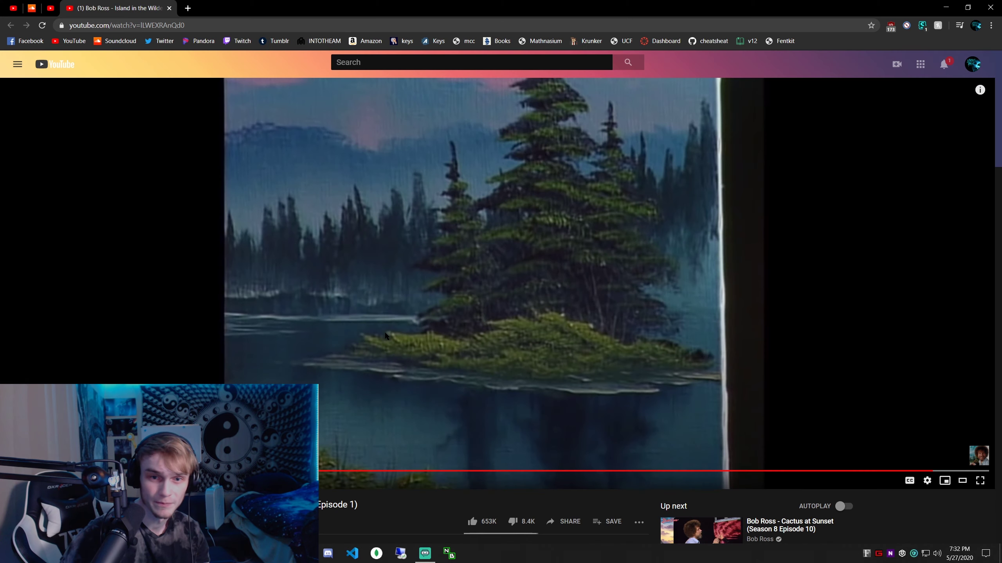
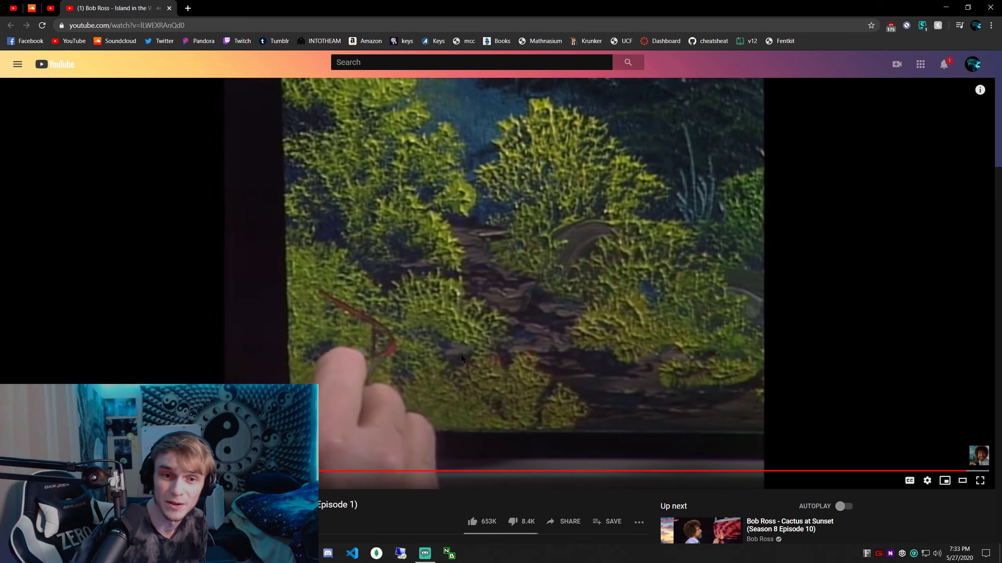
pyautogui.click(463, 358)
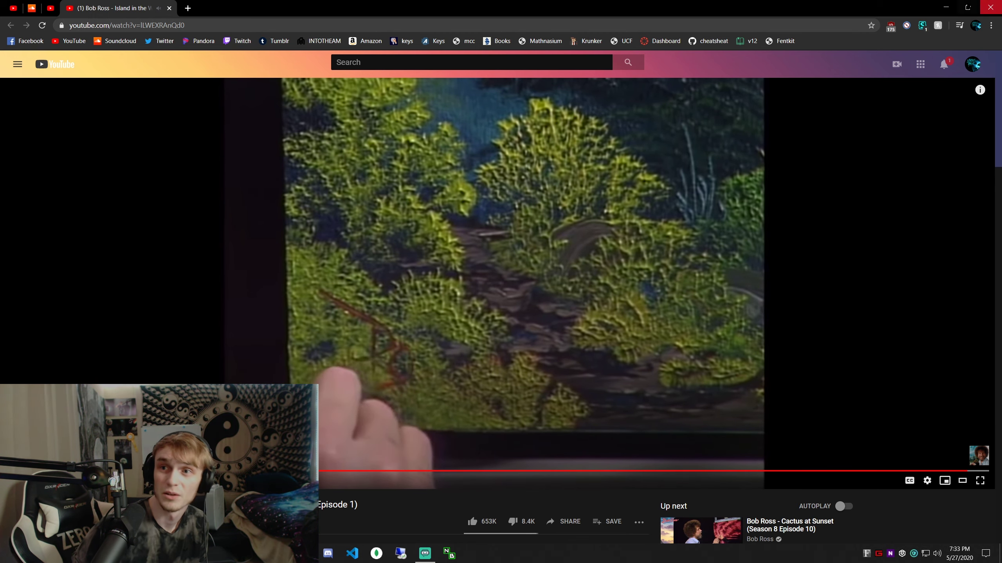
pyautogui.click(945, 7)
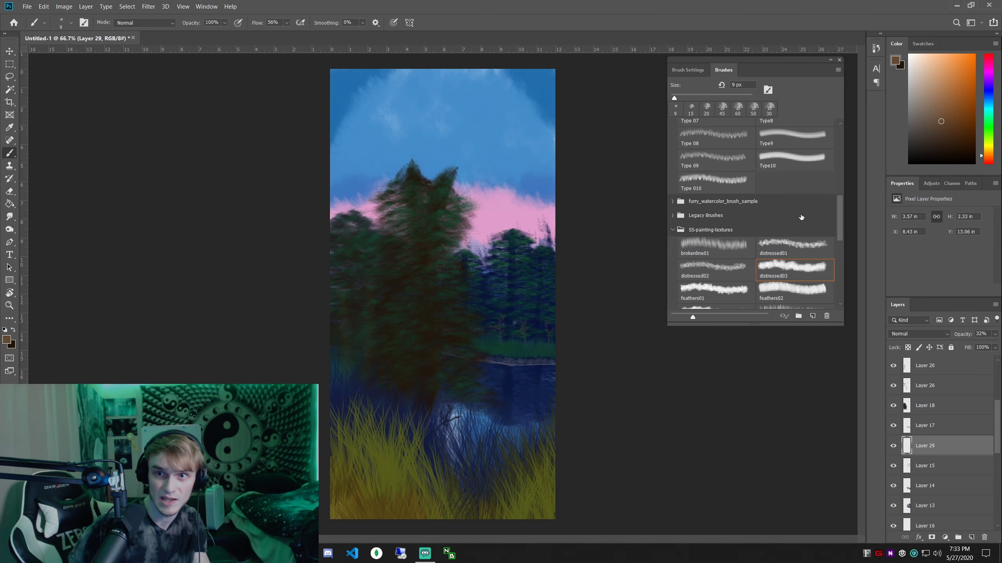
# Add the signature "ComicallyBad" in a text box over the lower-left grass, in black Impact Regular at 56.01 pt
pyautogui.click(688, 70)
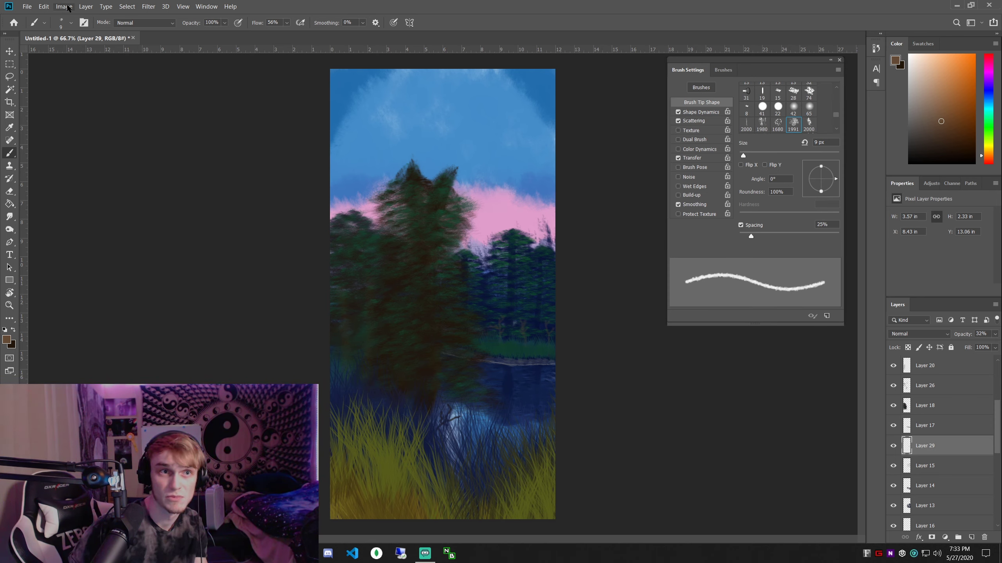
pyautogui.press('t')
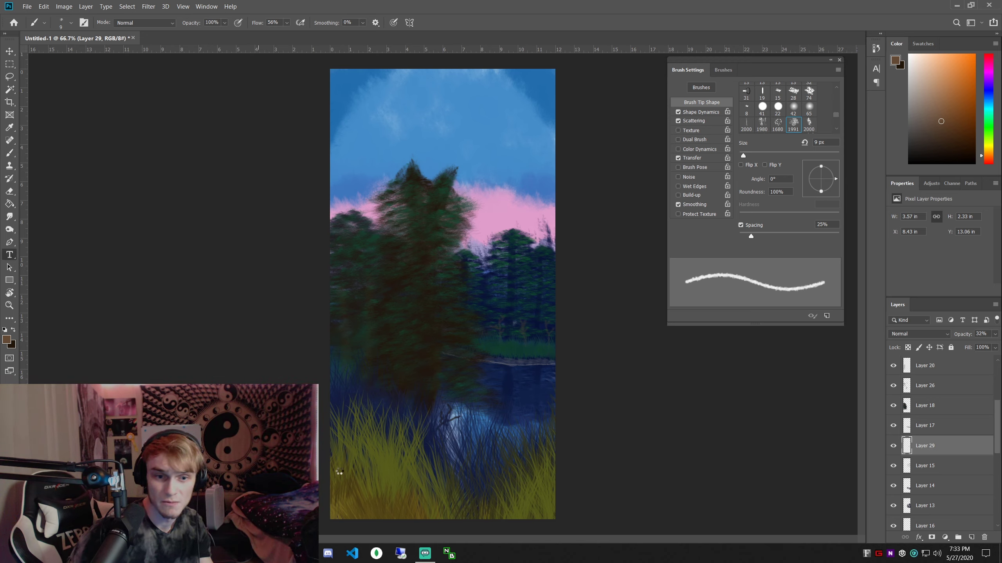
pyautogui.moveTo(331, 471); pyautogui.dragTo(434, 519)
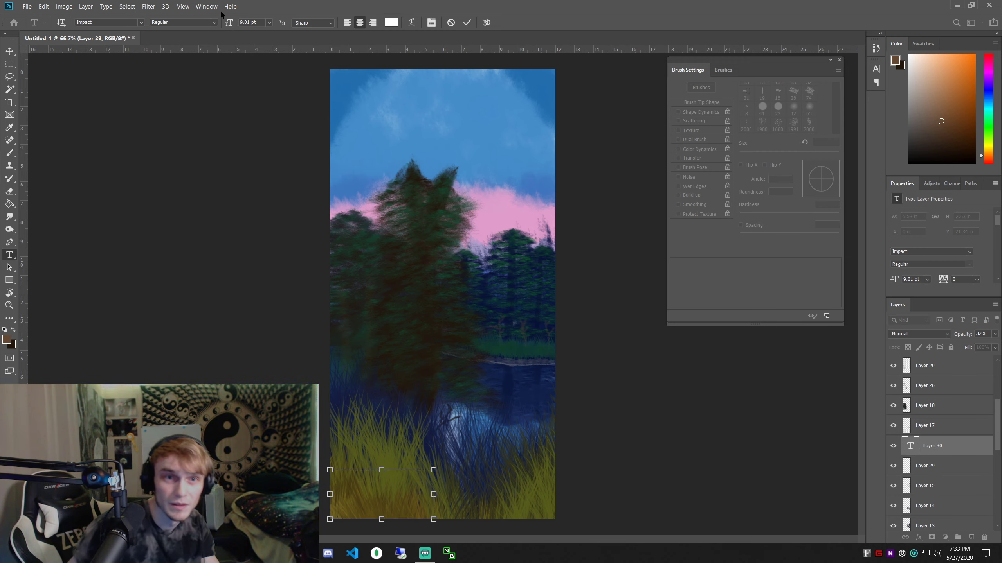
pyautogui.moveTo(232, 27); pyautogui.dragTo(255, 15)
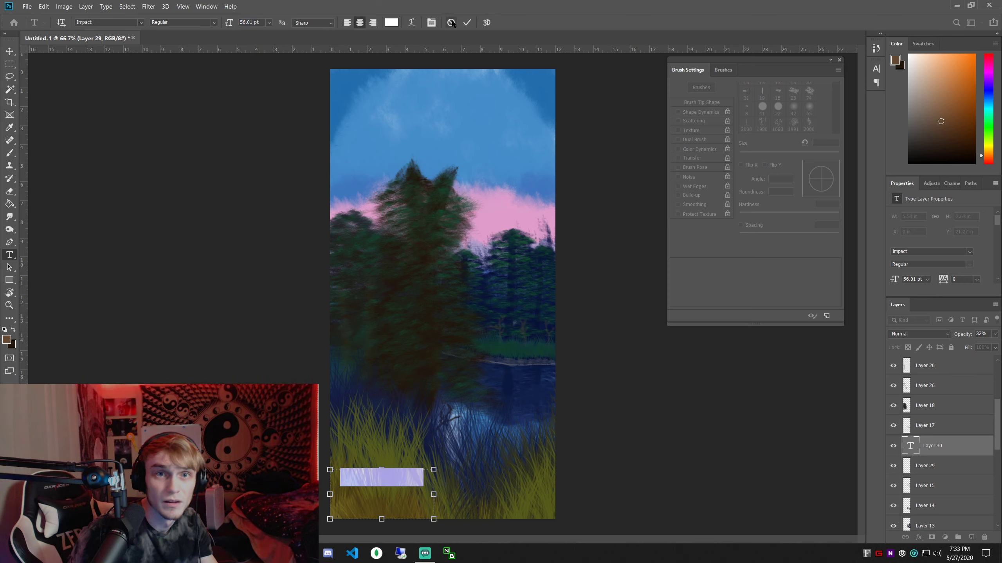
pyautogui.click(391, 23)
pyautogui.click(274, 223)
pyautogui.click(490, 95)
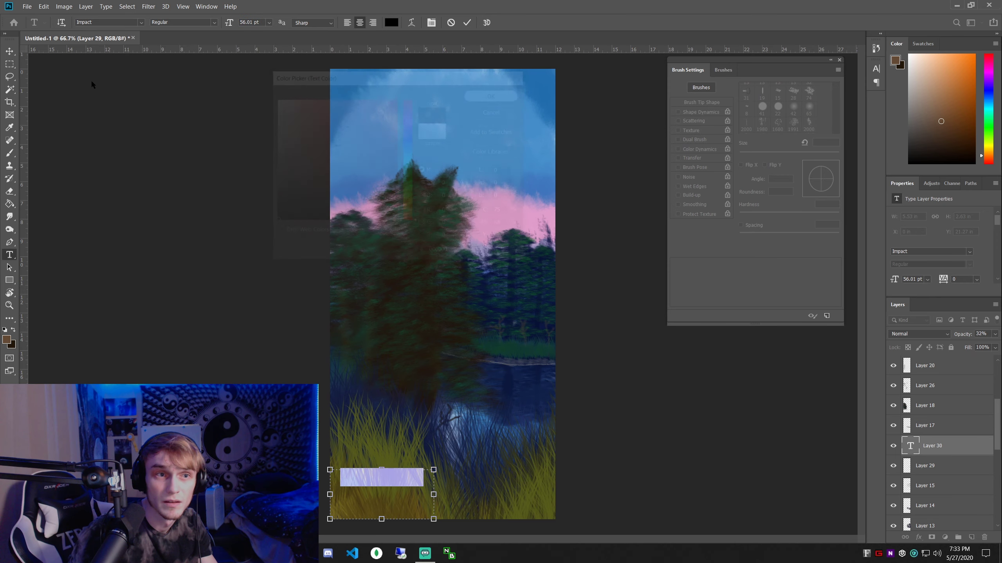
pyautogui.click(10, 51)
# Place the ComicallyBad text layer at the top of the layer stack, above Layer 27
pyautogui.moveTo(967, 452); pyautogui.dragTo(966, 359)
pyautogui.scroll(-4, 935, 476)
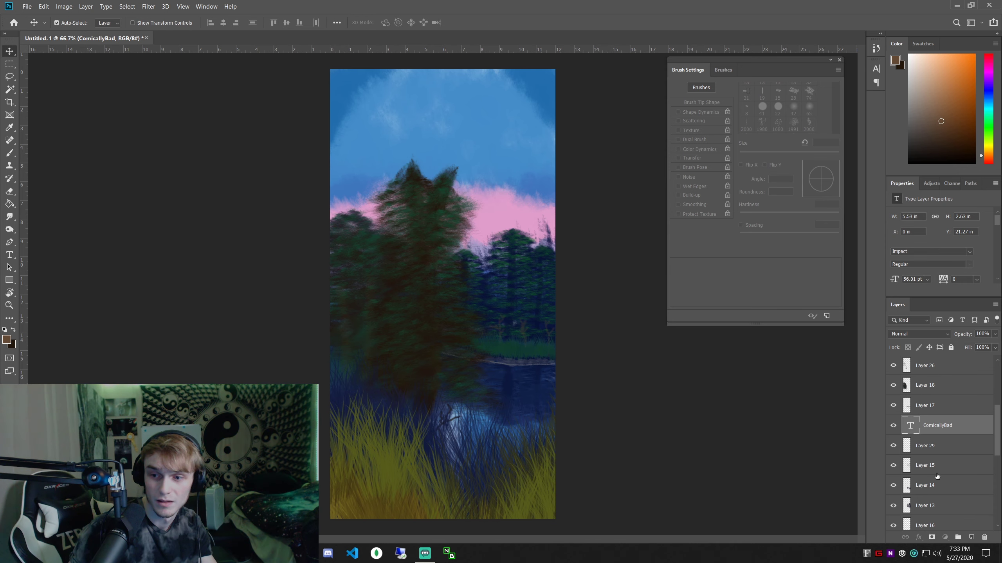
pyautogui.moveTo(952, 418); pyautogui.dragTo(959, 356)
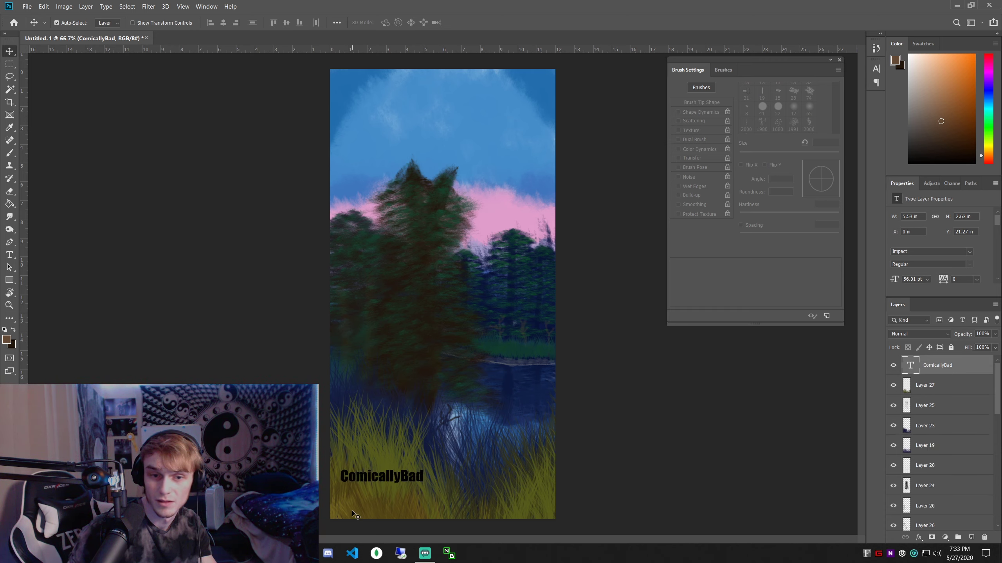
# Reposition the signature into the painting's lower-left corner, at about X -0.26 in, Y 22.75 in, and review the painting
pyautogui.click(375, 488)
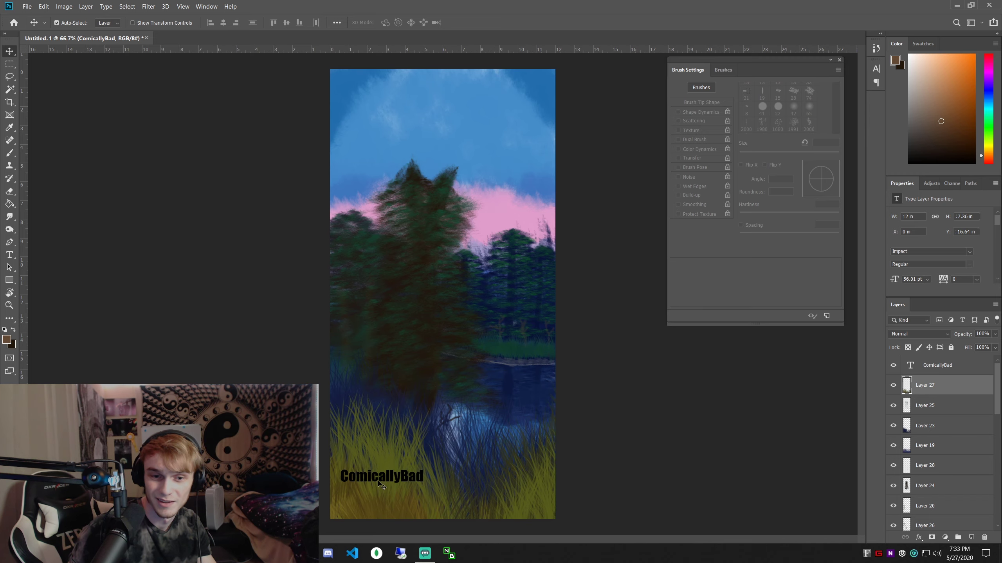
pyautogui.moveTo(378, 484); pyautogui.dragTo(373, 511)
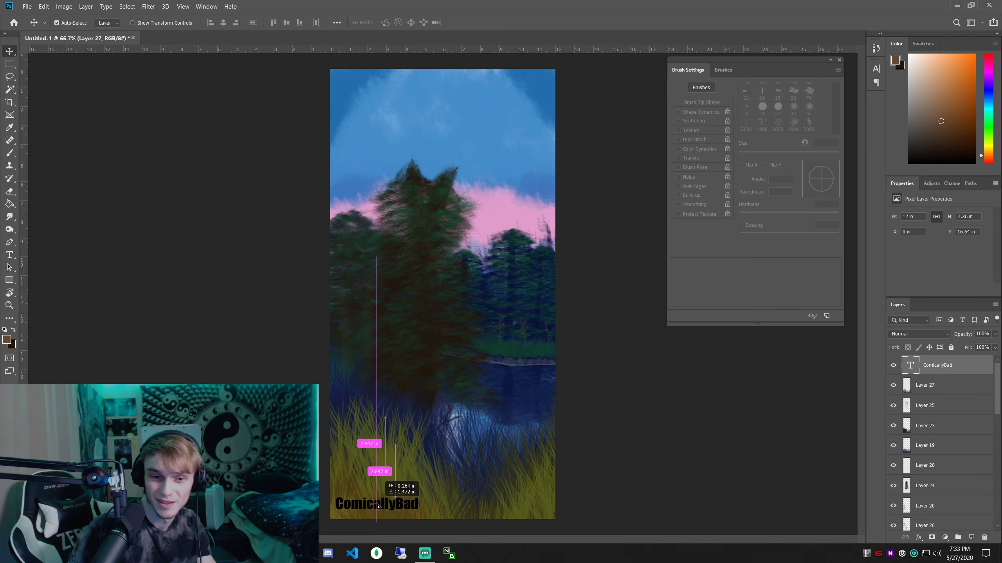
pyautogui.hotkey('ctrl', '-')
pyautogui.hotkey('ctrl', '+')
pyautogui.hotkey('ctrl', '-')
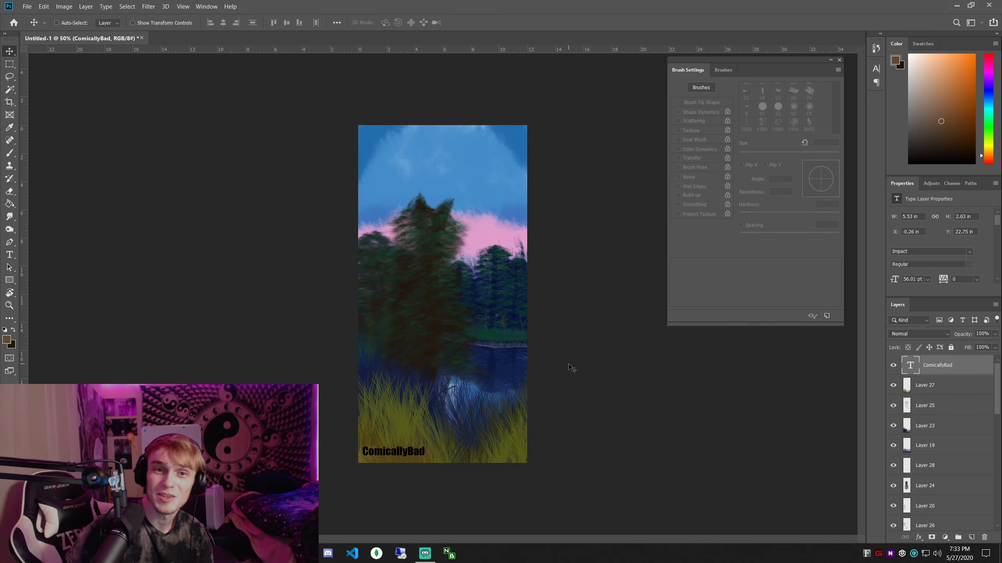
pyautogui.hotkey('ctrl', '+')
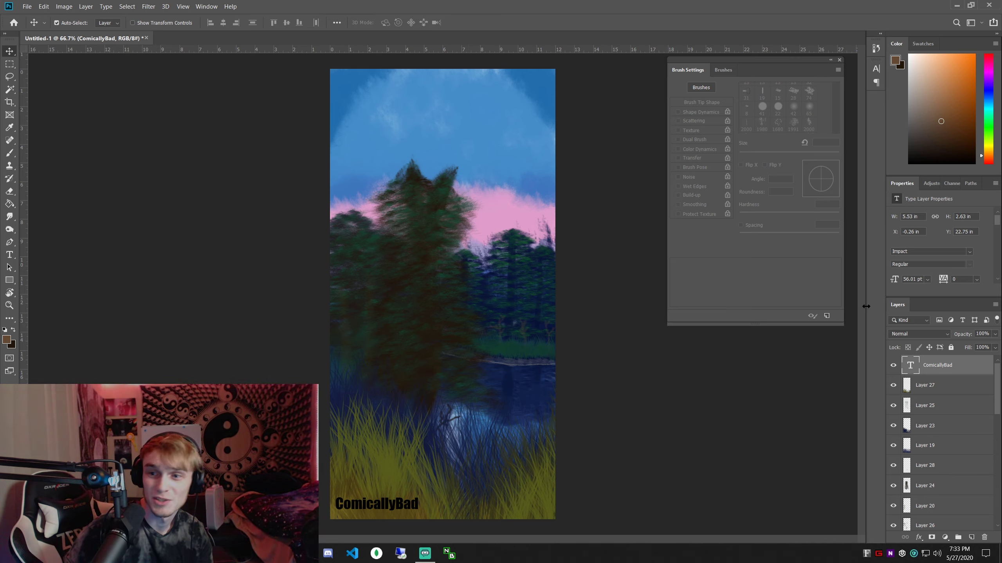
# Set up the Eraser on Layer 6 with the feathers02 brush from the SS-painting-textures set
pyautogui.scroll(-8, 942, 454)
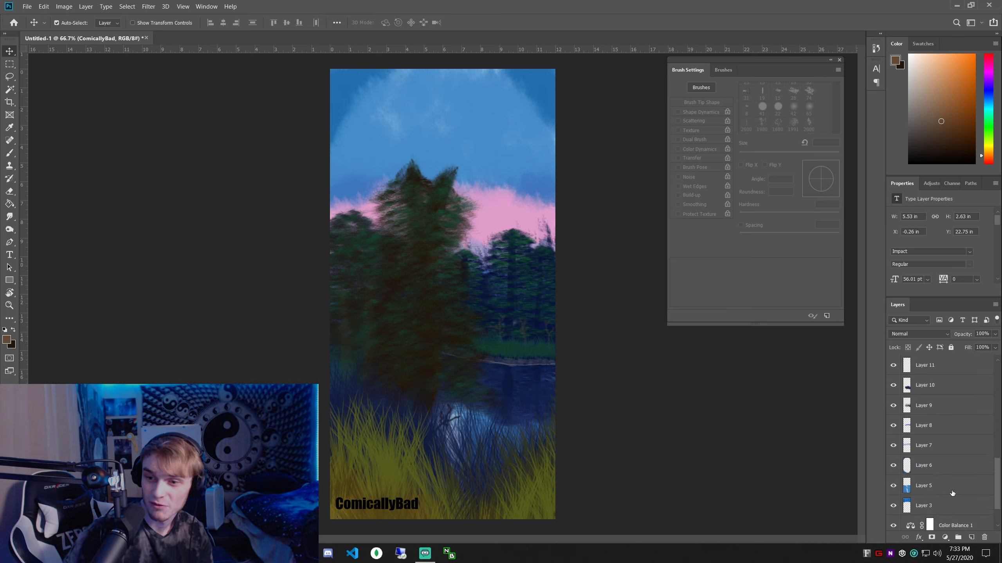
pyautogui.click(946, 505)
pyautogui.hotkey('ctrl', '+')
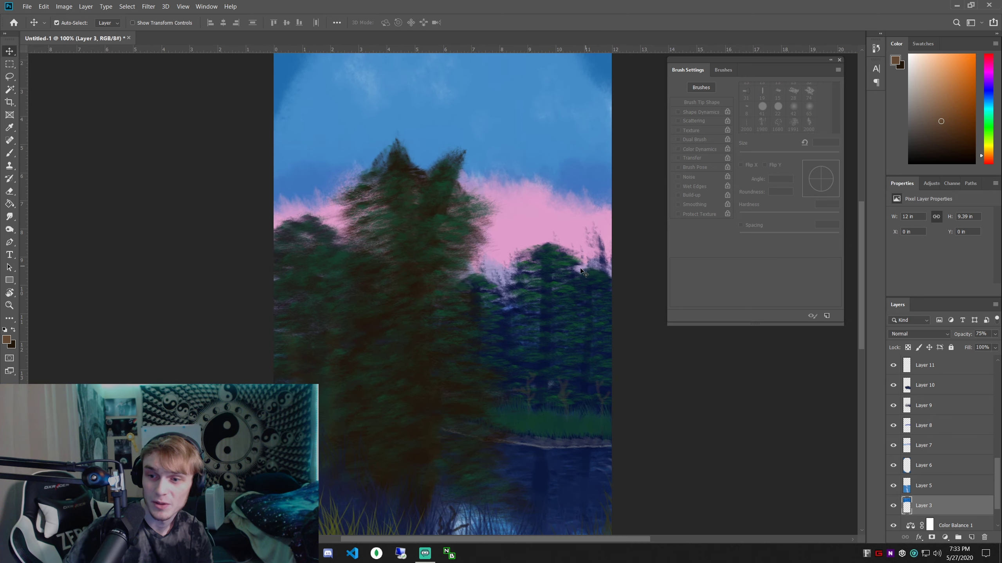
pyautogui.scroll(5, 584, 272)
pyautogui.click(943, 467)
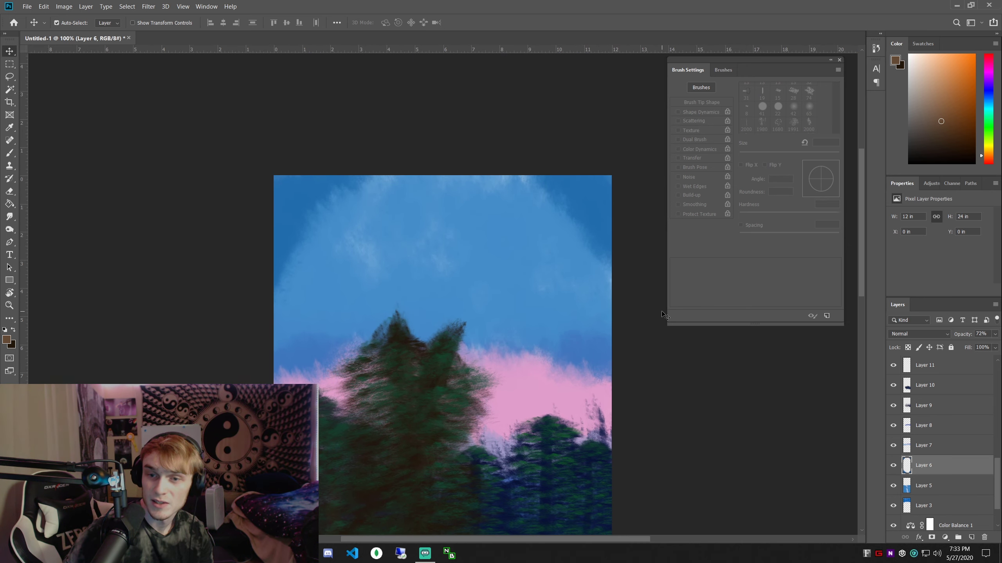
pyautogui.scroll(5, 628, 281)
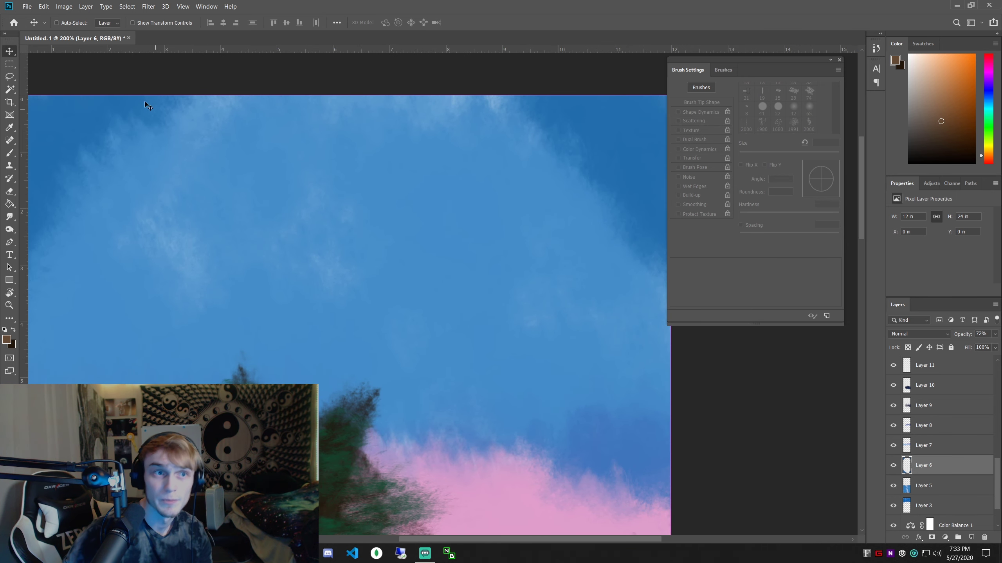
pyautogui.press('e')
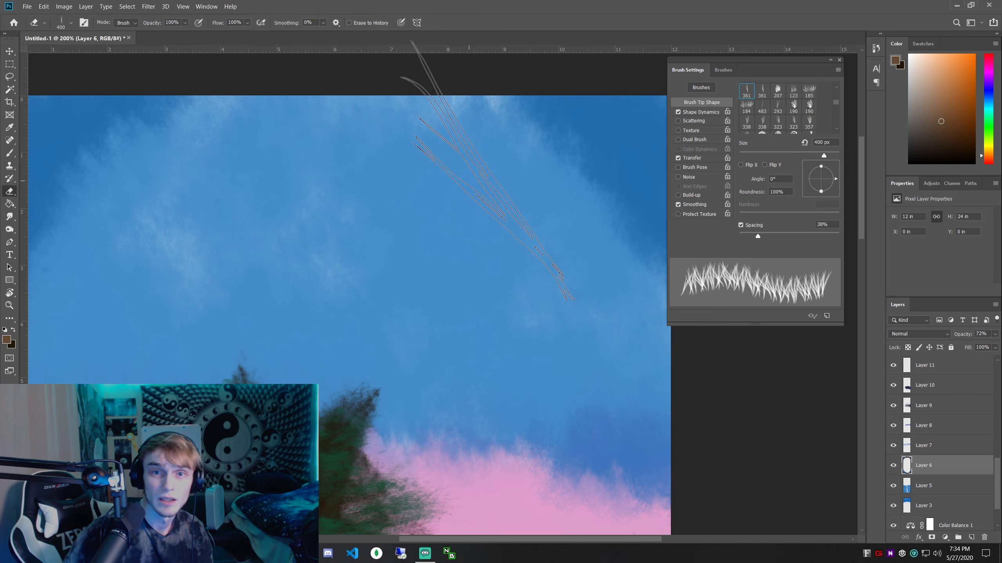
pyautogui.click(723, 70)
pyautogui.scroll(-5, 803, 173)
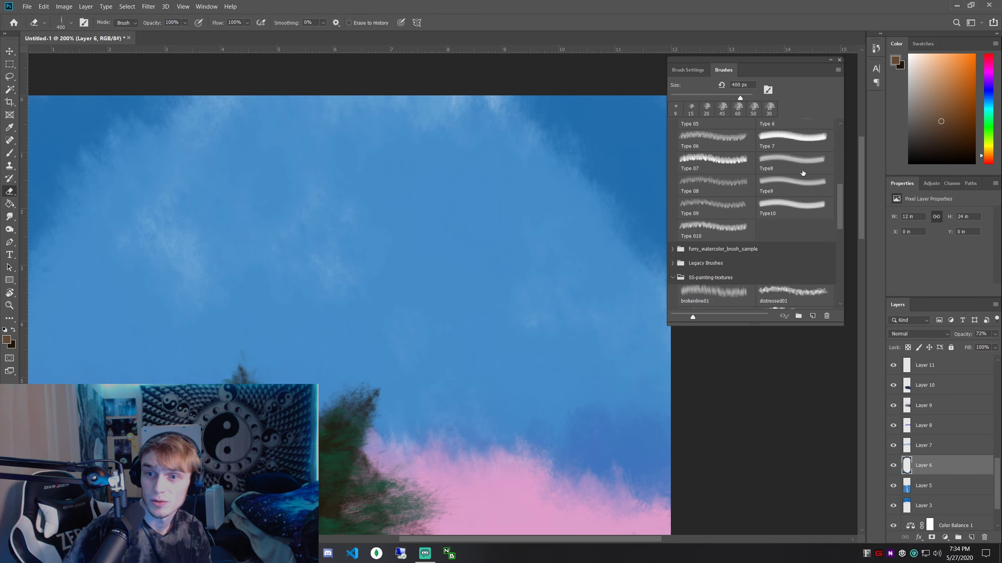
pyautogui.scroll(-3, 807, 236)
pyautogui.click(793, 273)
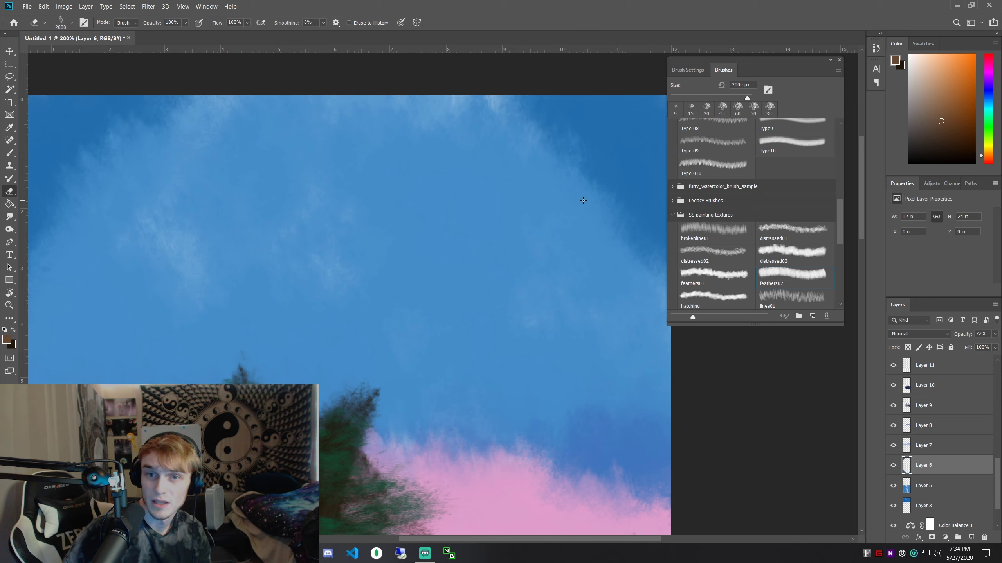
# Set the eraser to 34% opacity and 90 px to soften the right edge of the pale sky glow on Layer 6
pyautogui.press('[')
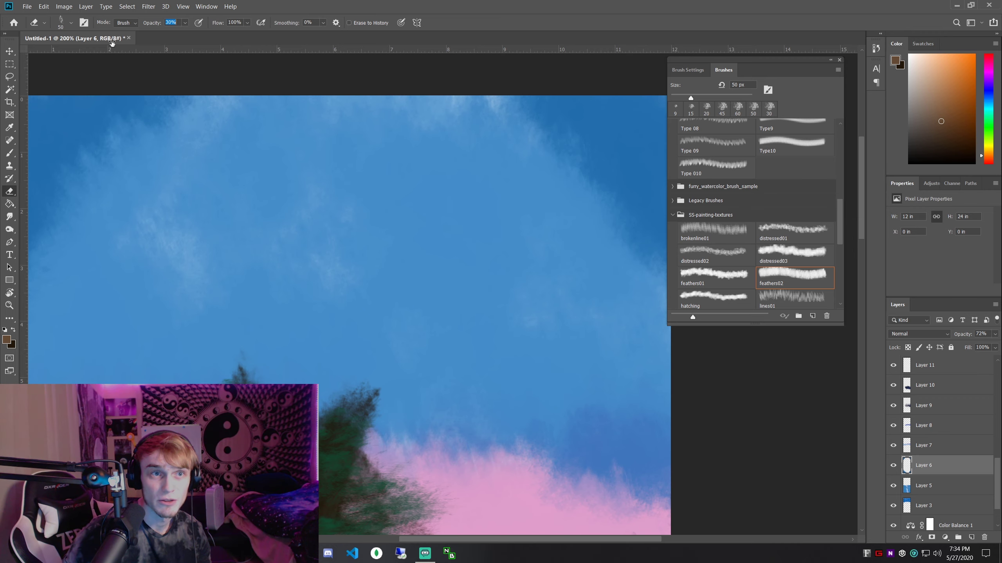
pyautogui.write('34')
pyautogui.press('Return')
pyautogui.hotkey('ctrl', '-')
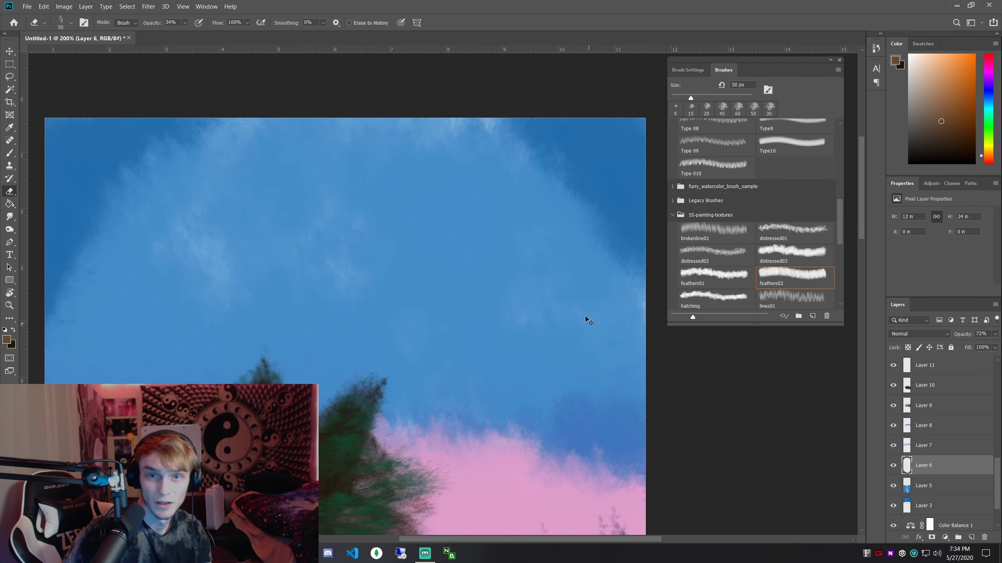
pyautogui.hscroll(2, 659, 309)
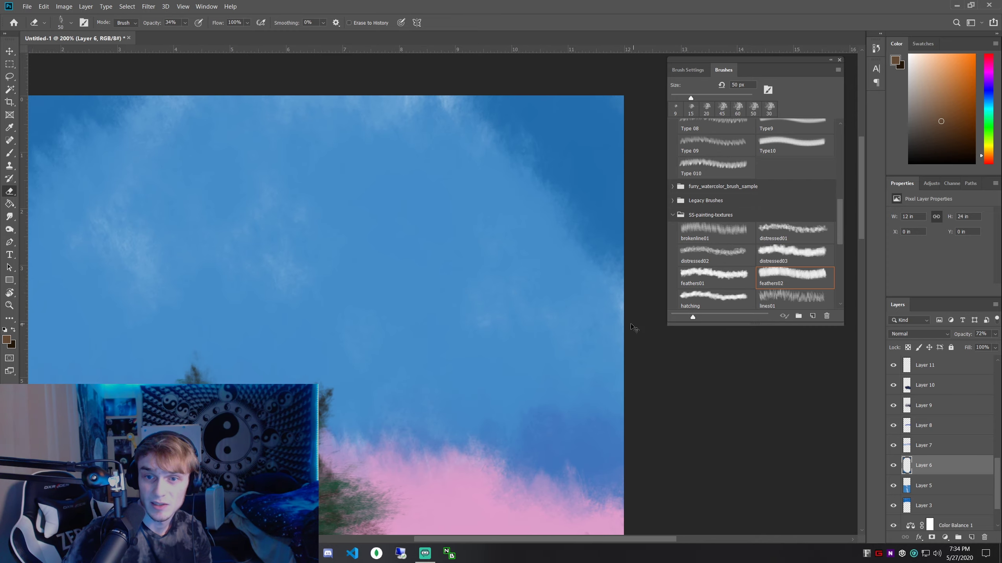
pyautogui.press(']')
pyautogui.press(']')
pyautogui.press(']')
pyautogui.press(']')
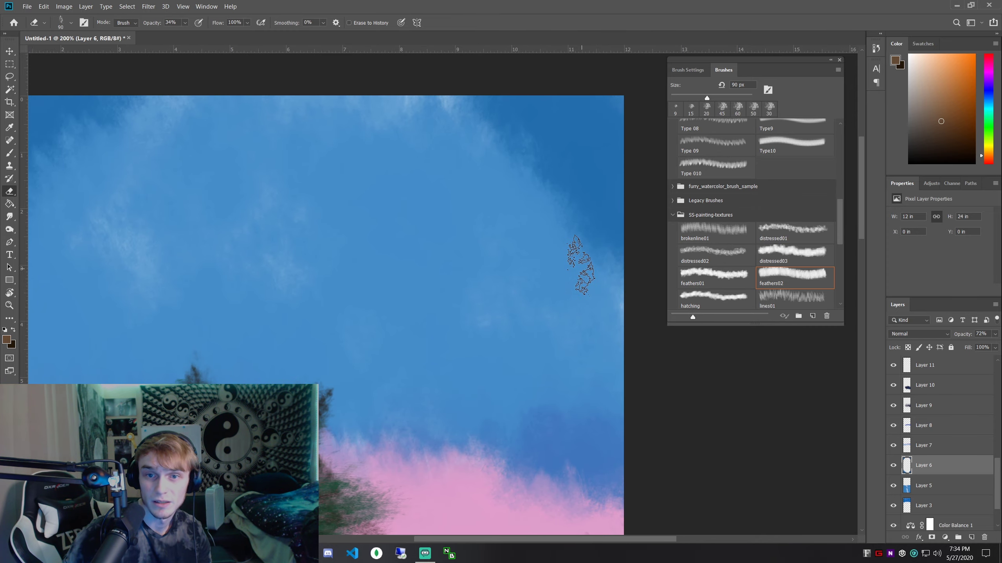
# Switch to Layer 3 with the eraser at 150 px and lightly soften the blue sky where it meets the pink band
pyautogui.scroll(-5, 576, 272)
pyautogui.hotkey('alt', '[')
pyautogui.hotkey('alt', '[')
pyautogui.press(']')
pyautogui.press(']')
pyautogui.press(']')
pyautogui.scroll(2, 580, 351)
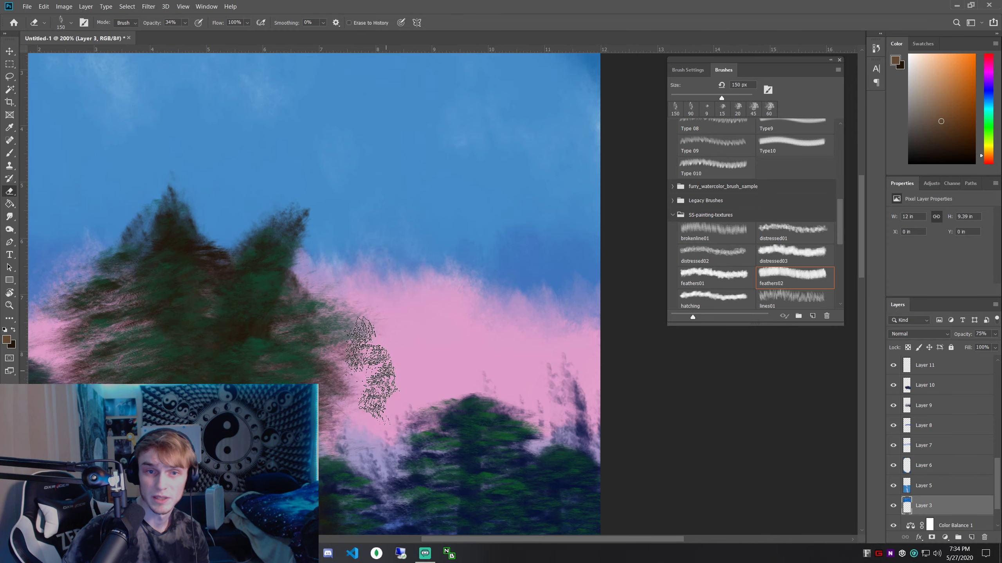
pyautogui.hscroll(-3, 571, 347)
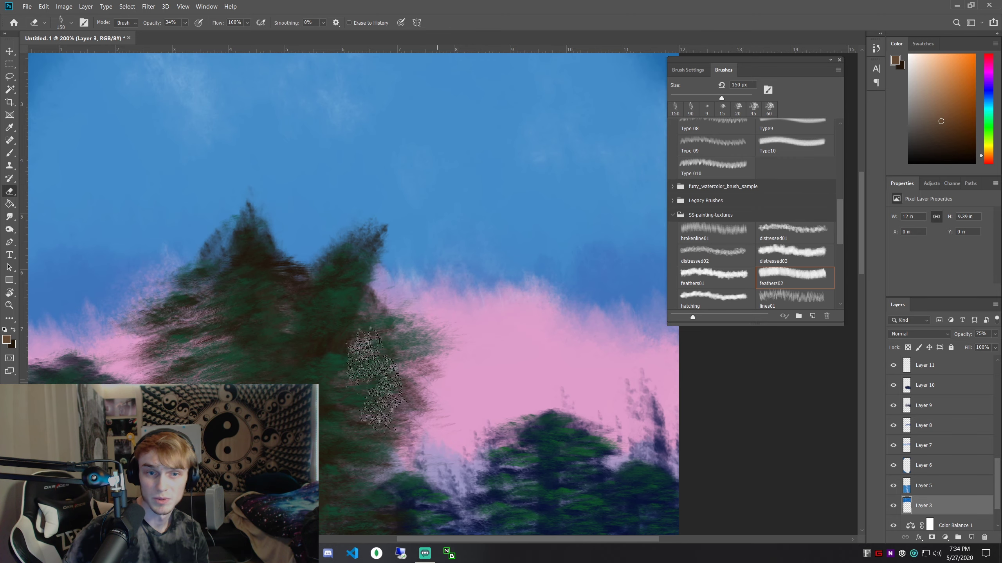
pyautogui.hscroll(-3, 390, 347)
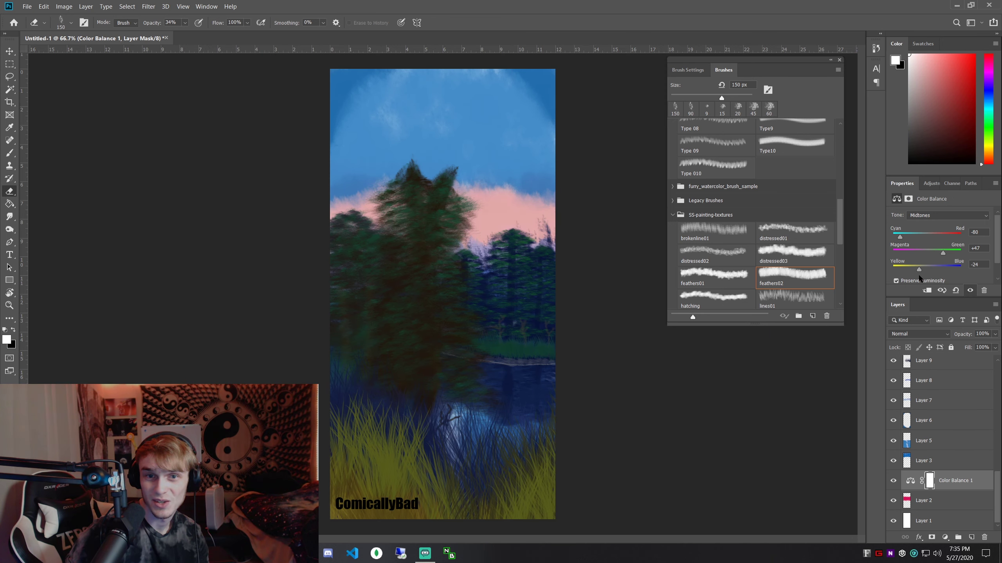
# Adjust the Color Balance 1 midtones to Cyan-Red -86, Magenta-Green +83 and Yellow-Blue +70 for the pink sky band
pyautogui.moveTo(908, 280); pyautogui.dragTo(904, 280)
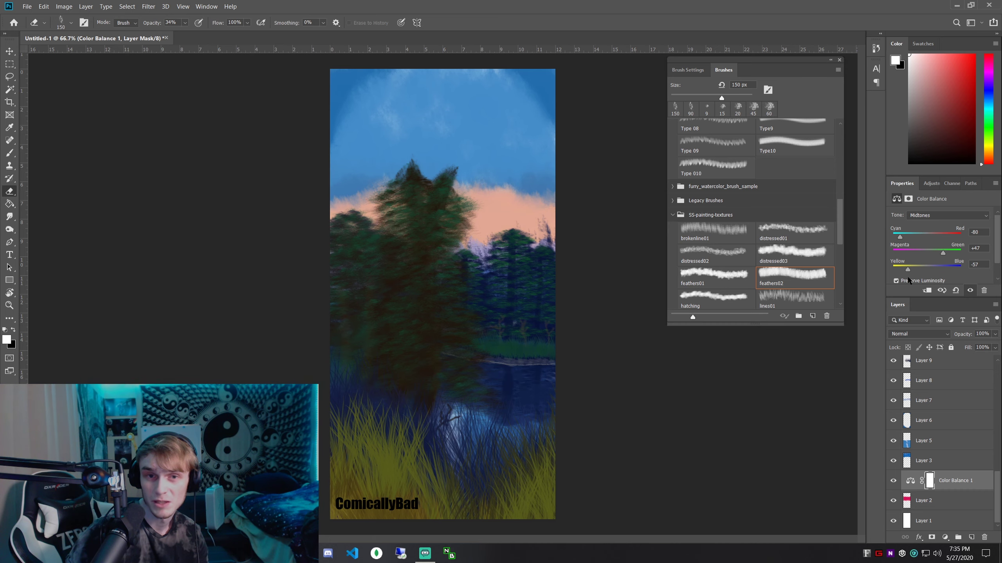
pyautogui.hotkey('ctrl', '-')
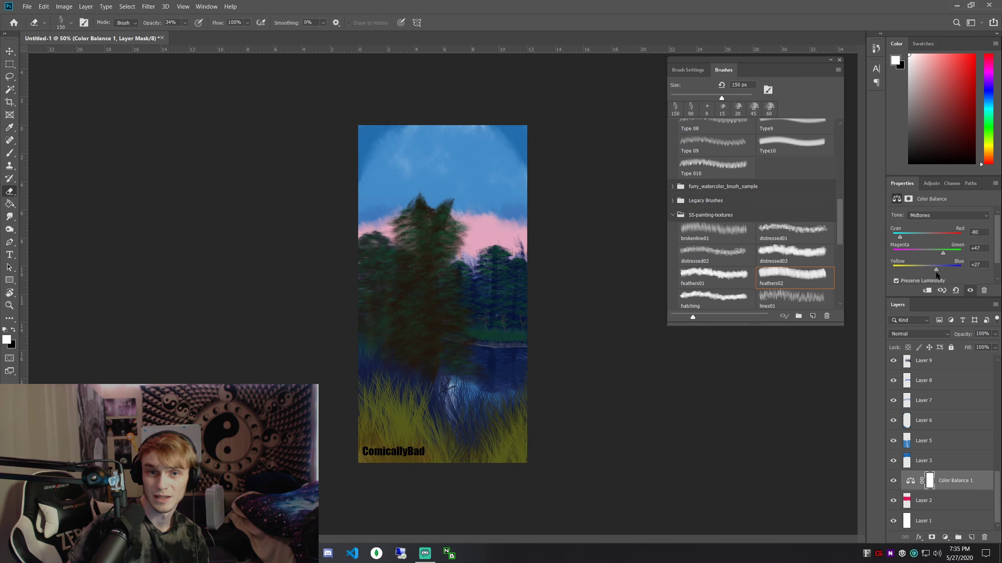
pyautogui.moveTo(933, 280); pyautogui.dragTo(931, 281)
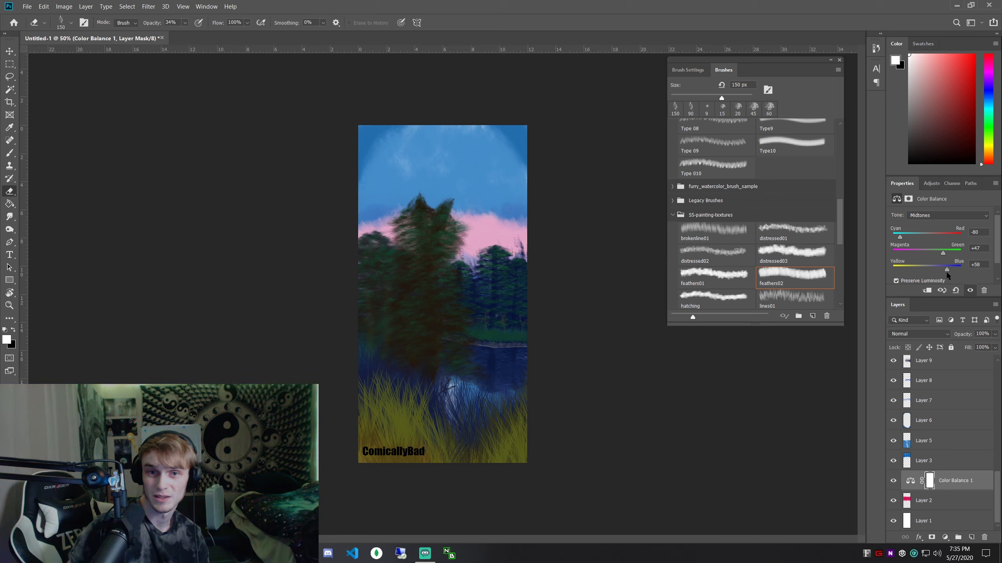
pyautogui.moveTo(950, 273); pyautogui.dragTo(955, 274)
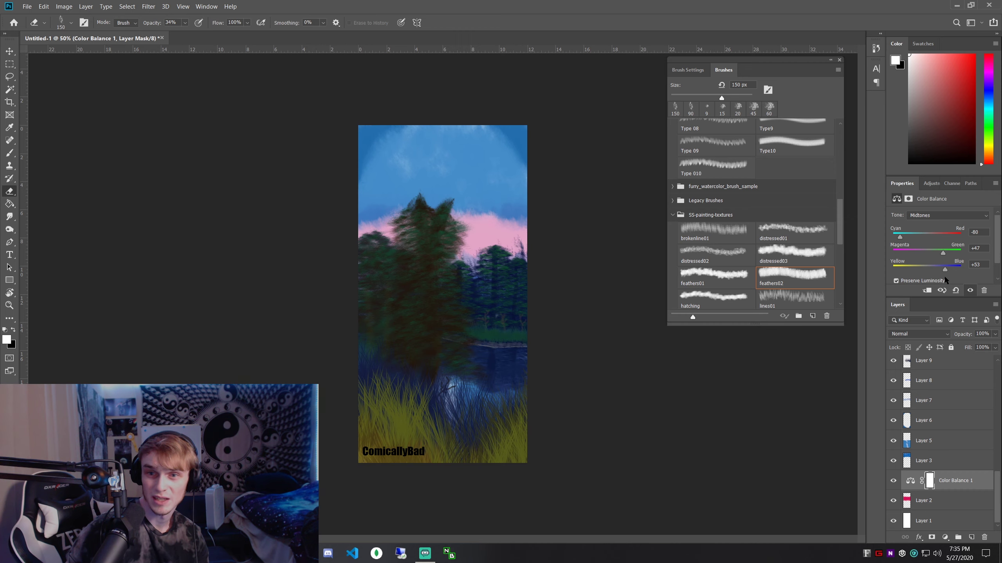
pyautogui.moveTo(963, 275); pyautogui.dragTo(951, 260)
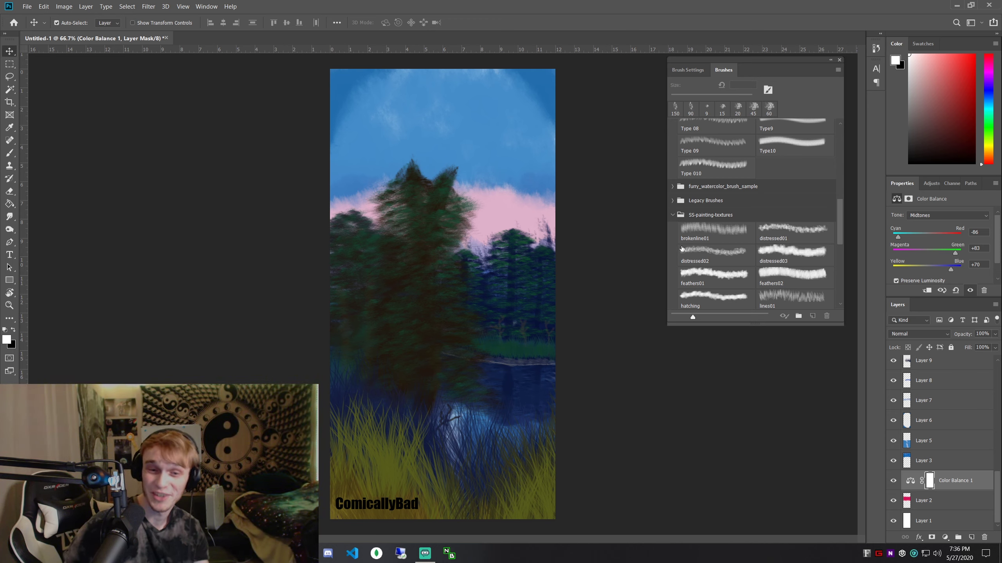
# Scale the ComicallyBad signature to about 75% and place it tightly in the painting's lower-left corner, at about X -0.34 in, Y 23.4 in
pyautogui.scroll(3, 928, 419)
pyautogui.scroll(5, 928, 418)
pyautogui.click(956, 369)
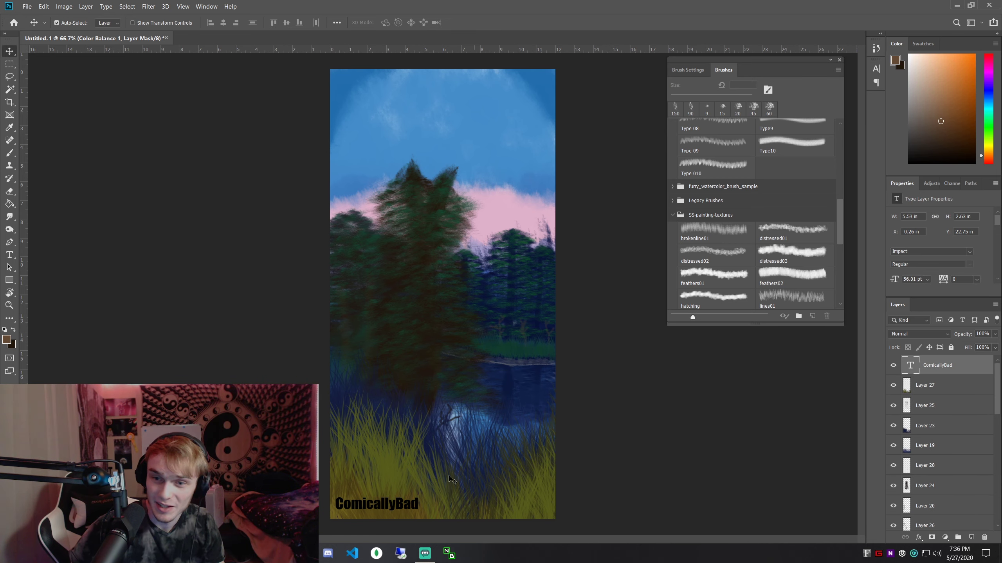
pyautogui.hotkey('ctrl', 't')
pyautogui.moveTo(430, 497); pyautogui.dragTo(388, 519)
pyautogui.press('Up')
pyautogui.press('Up')
pyautogui.press('Up')
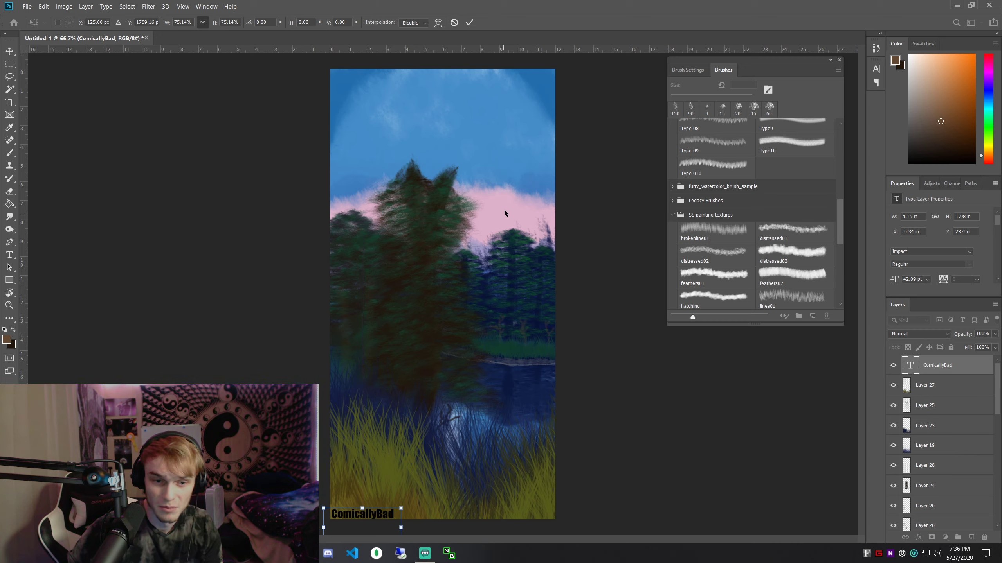
pyautogui.click(469, 22)
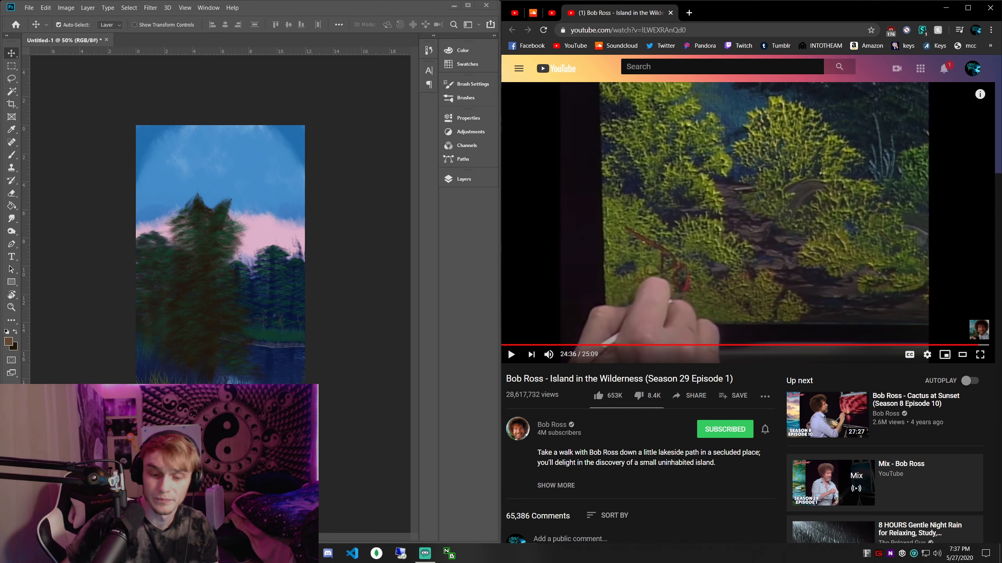
# Skip the Bob Ross YouTube video ahead to 24:41 to compare the finished paintings, and check the channel notifications
pyautogui.press('Right')
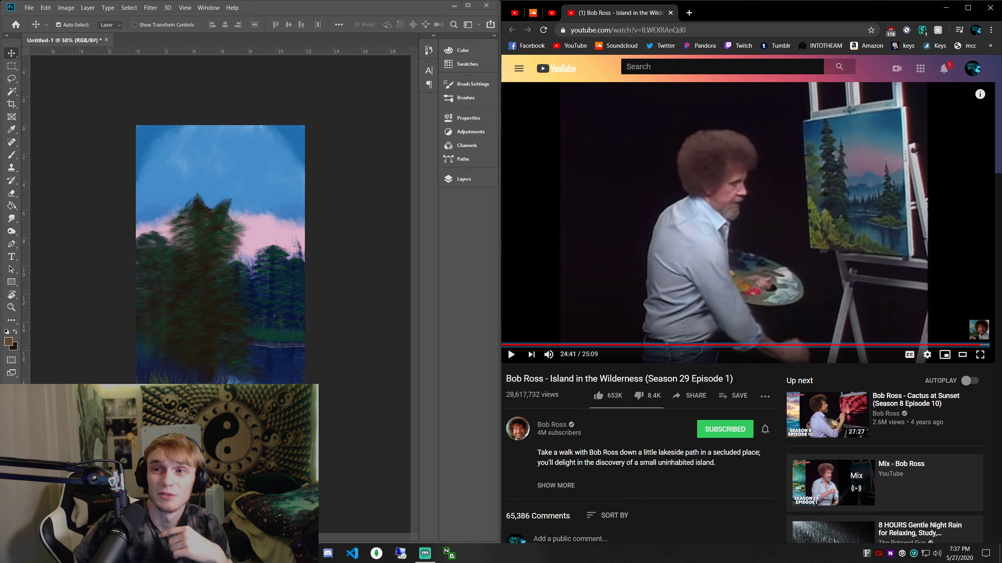
pyautogui.click(944, 70)
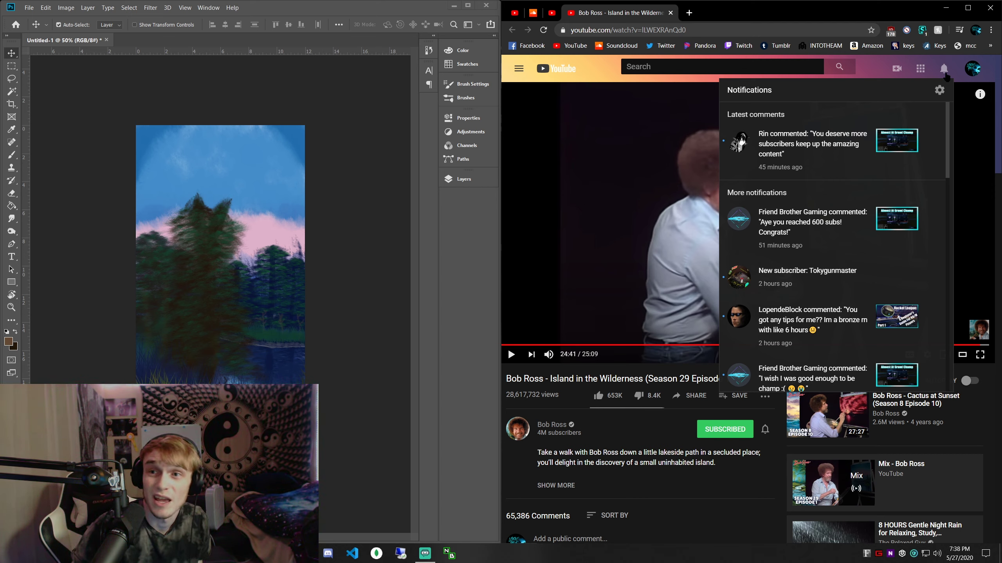
pyautogui.click(943, 70)
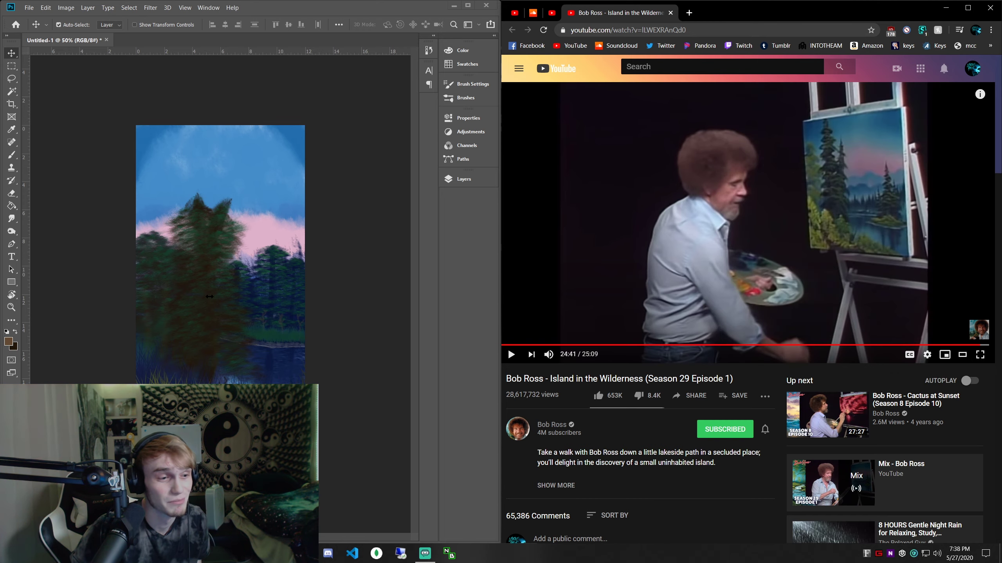